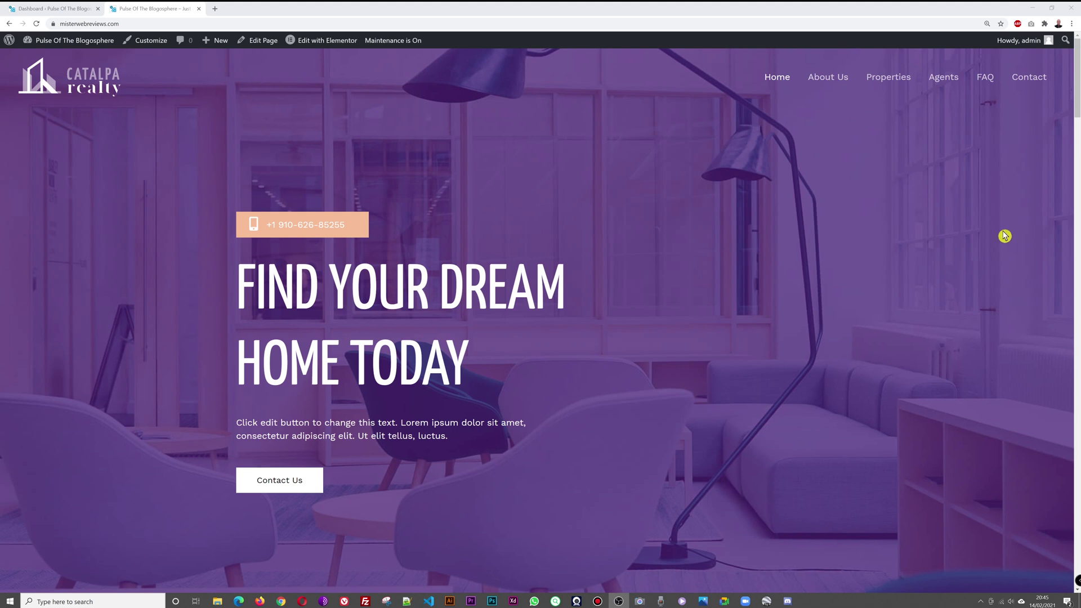
Look through the site's home page, including the featured listings and the rental property cards.
scroll(1003, 234, down, 8)
scroll(1041, 201, down, 15)
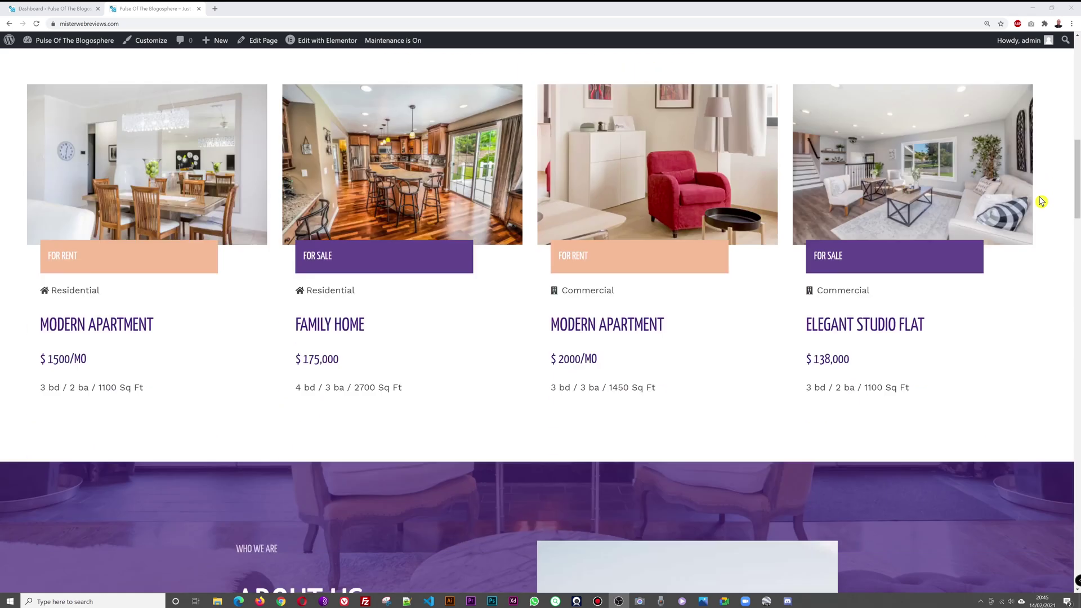
scroll(1042, 200, down, 5)
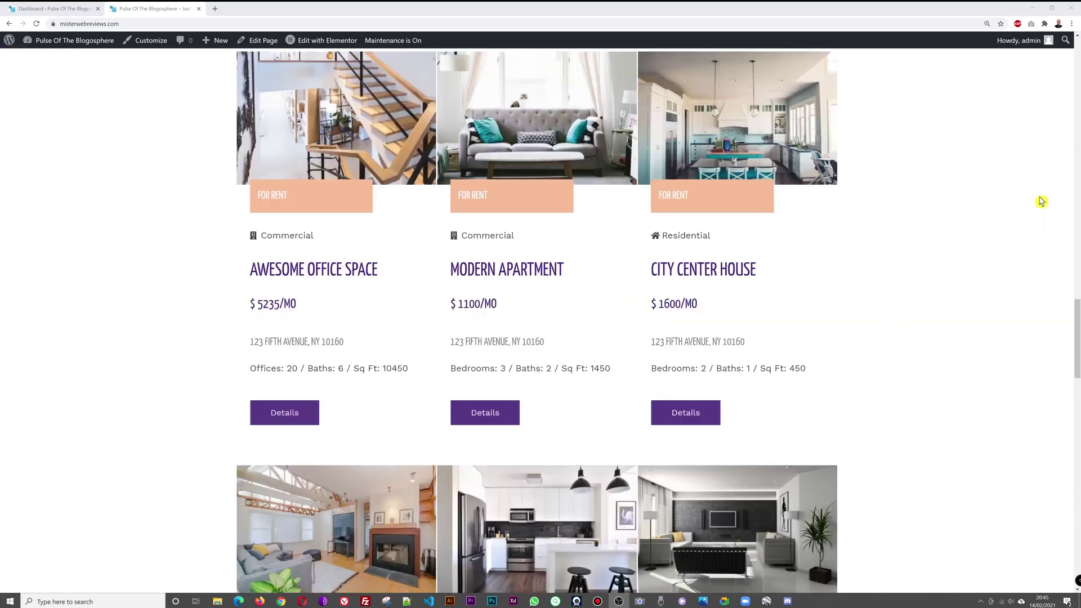
scroll(1041, 201, up, 20)
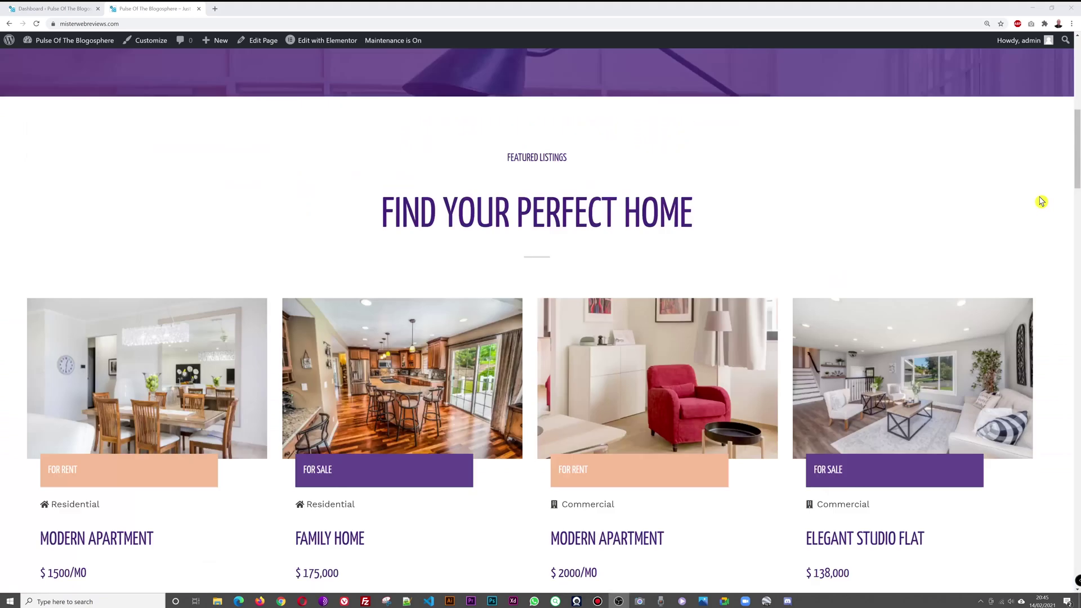
scroll(1041, 201, up, 2)
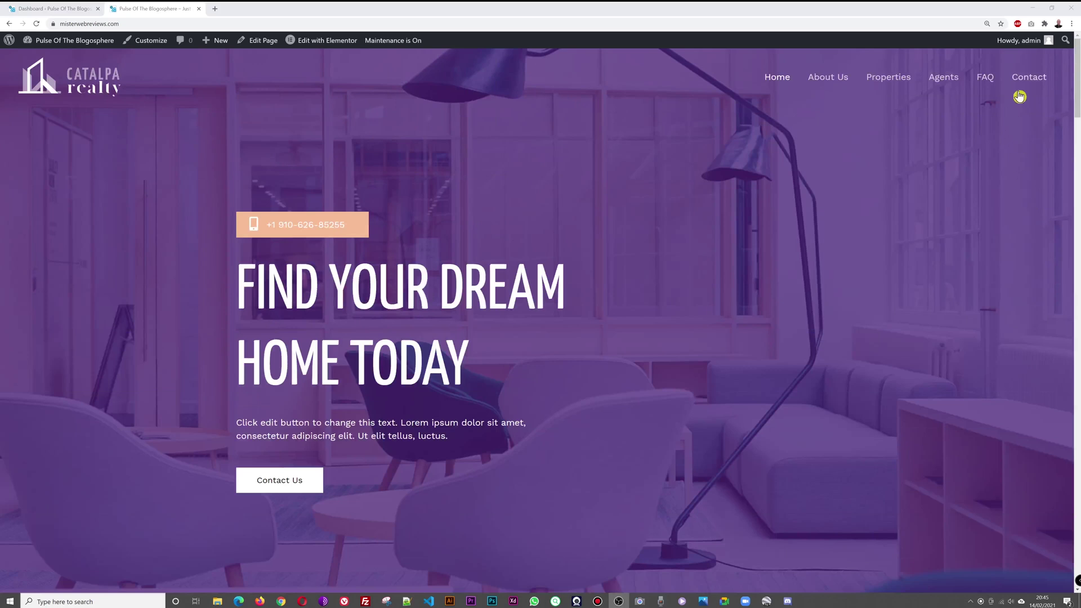
Open the site's Contact page and examine its Get in Touch section, contact details and map.
click(1026, 83)
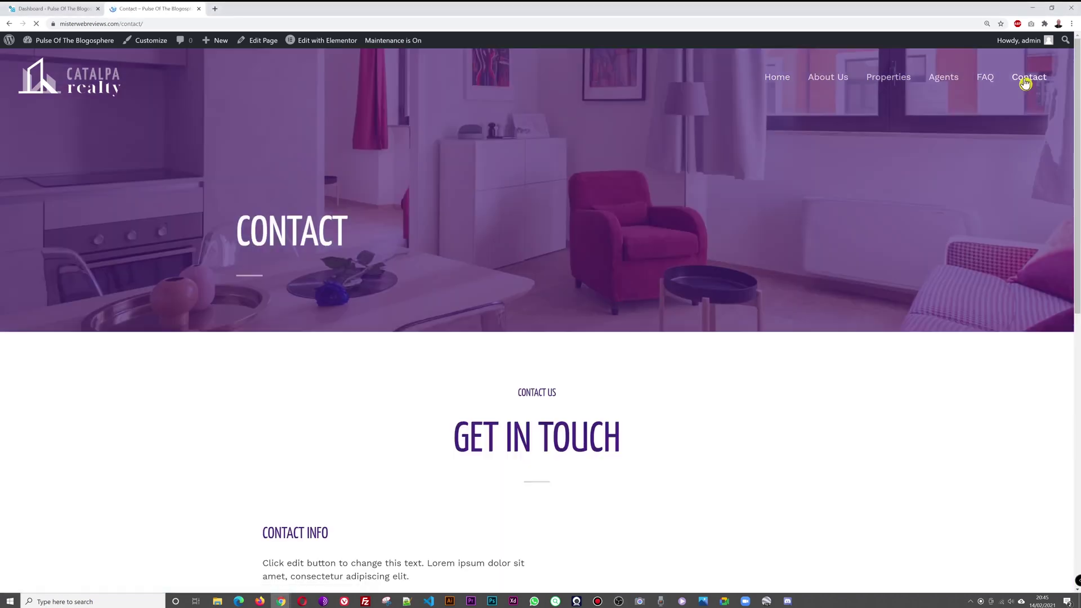
scroll(935, 266, down, 6)
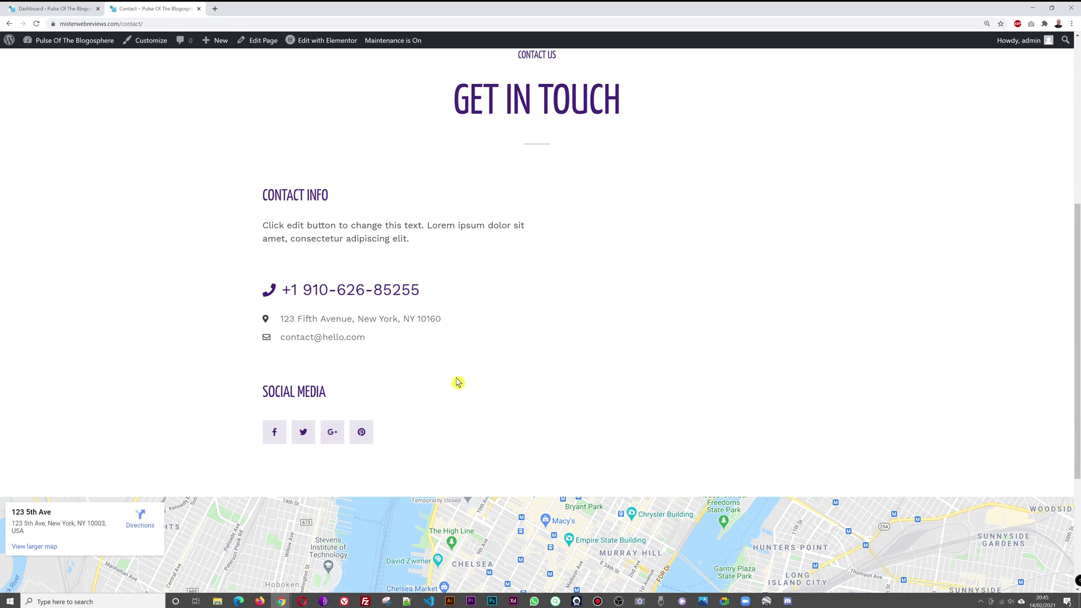
scroll(932, 253, down, 4)
scroll(932, 253, up, 5)
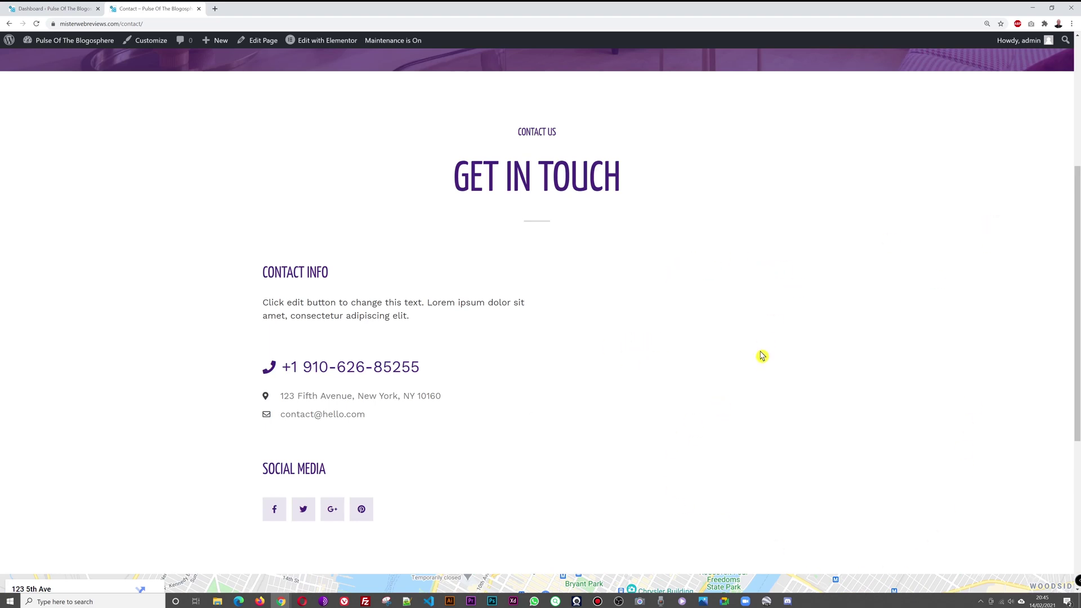
scroll(762, 363, up, 4)
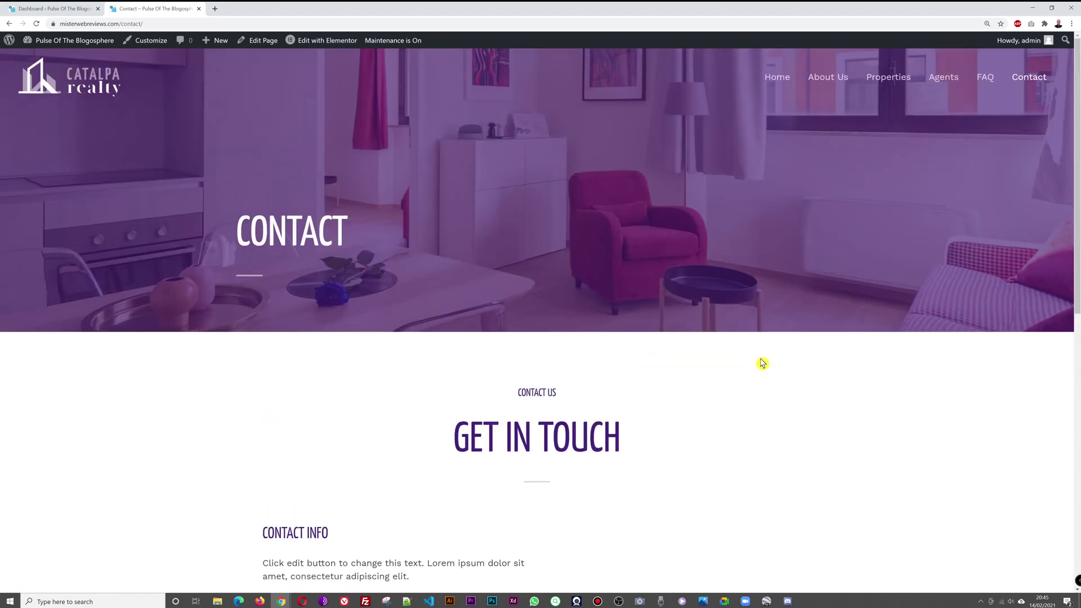
click(772, 84)
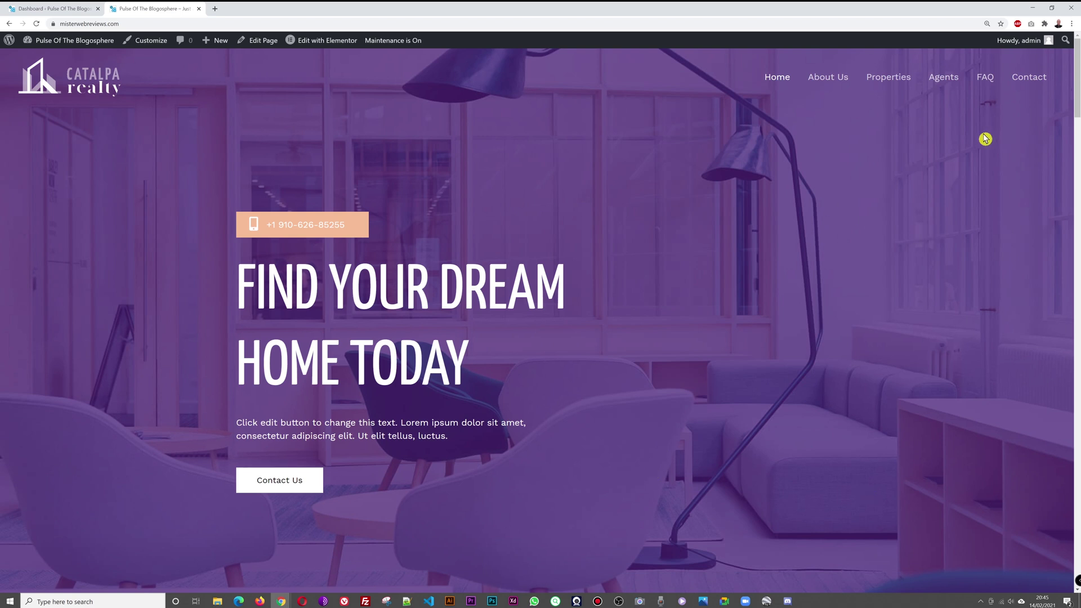
click(1029, 82)
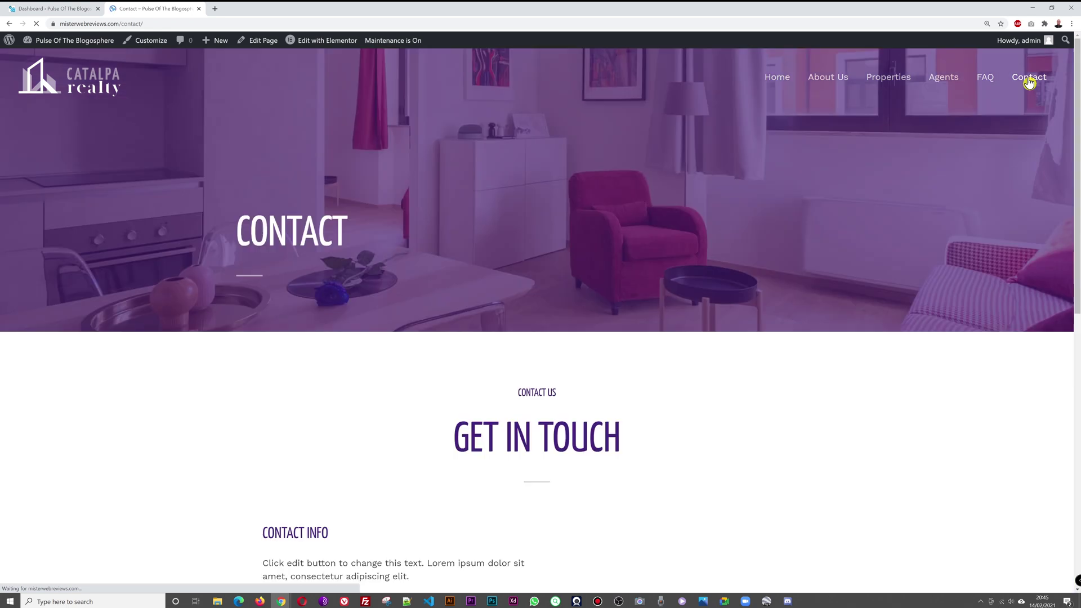
Find the Contact Form by WPForms plugin by searching new plugins for "WPforms", and install and activate it.
click(51, 9)
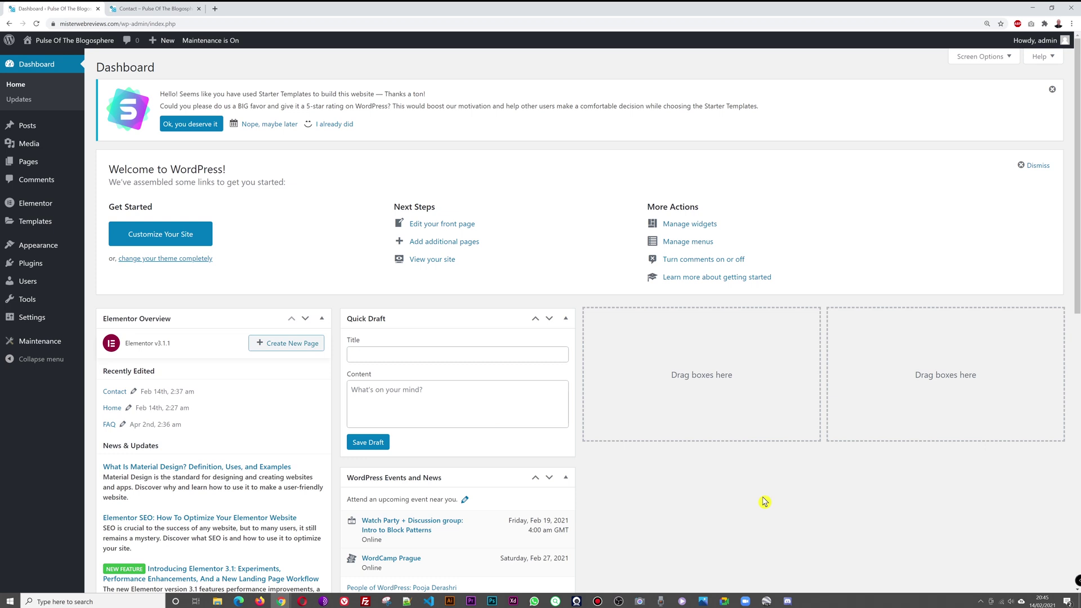
mouse_move(31, 269)
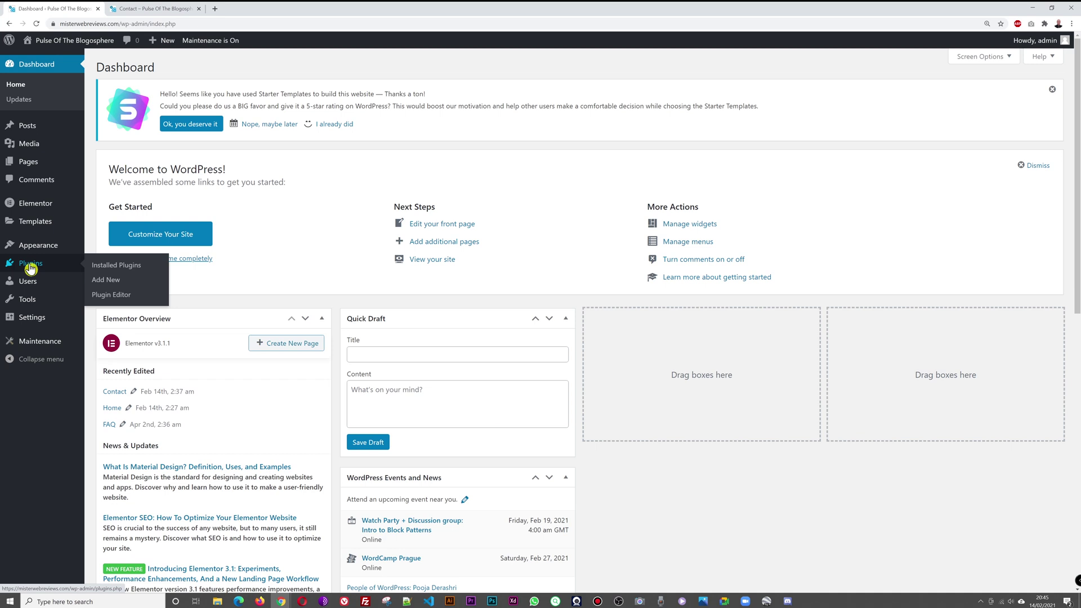
click(111, 285)
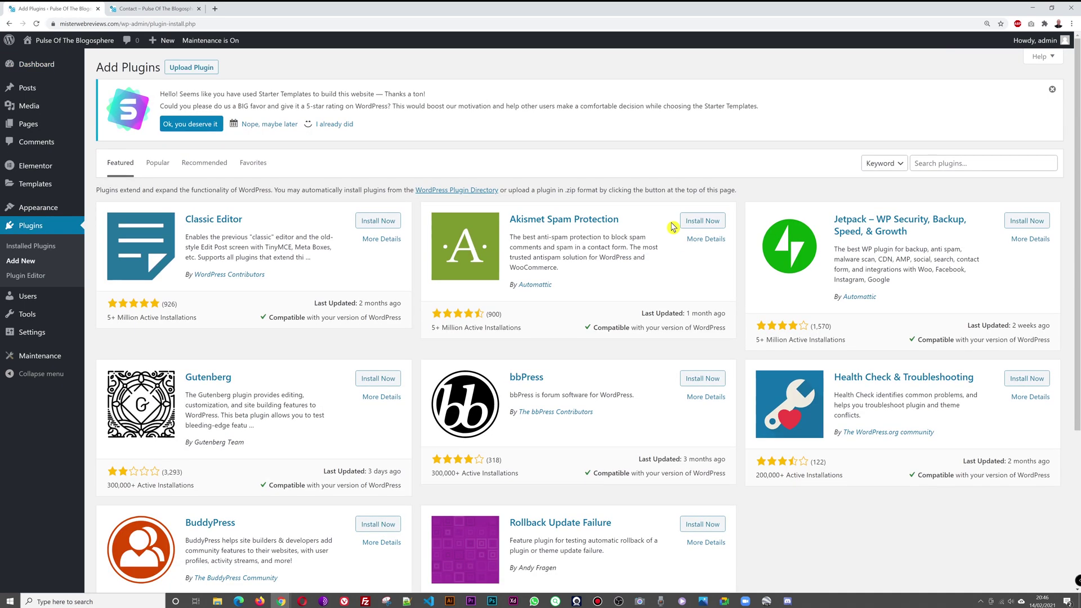
click(960, 163)
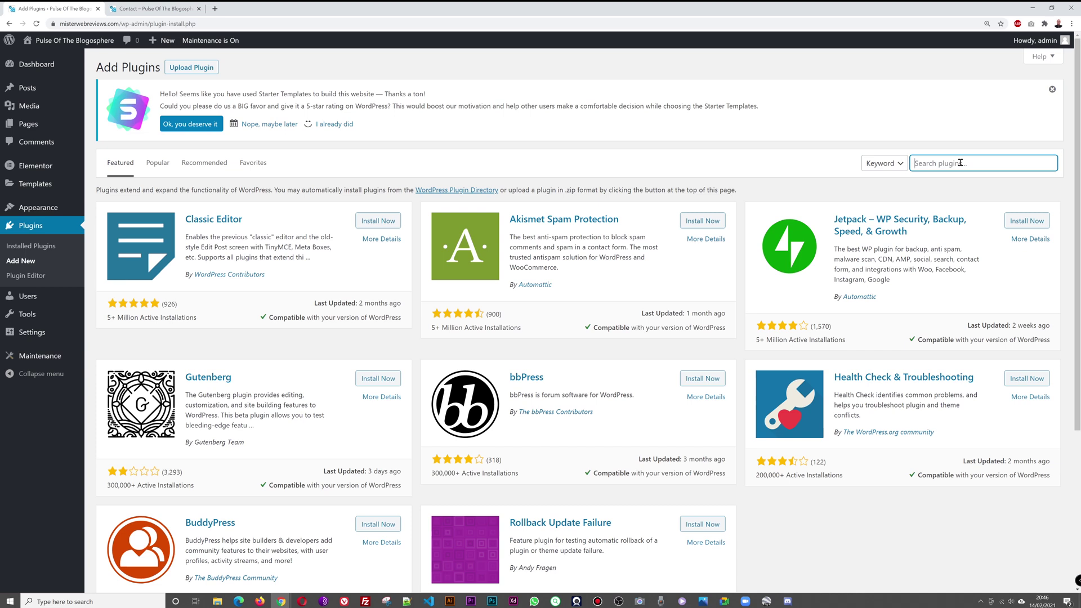
text(WPforms)
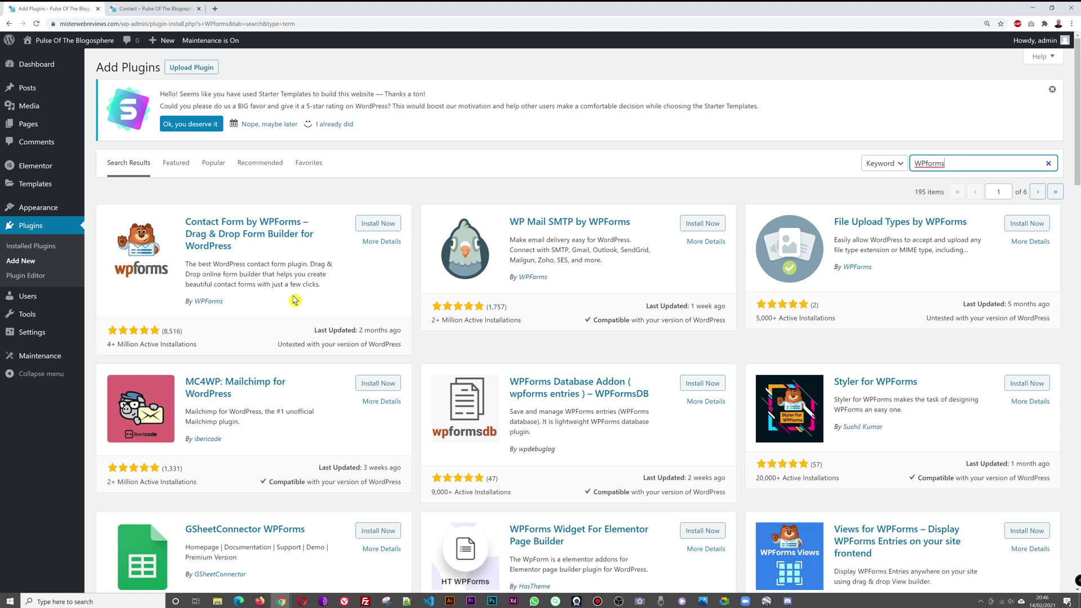
click(379, 224)
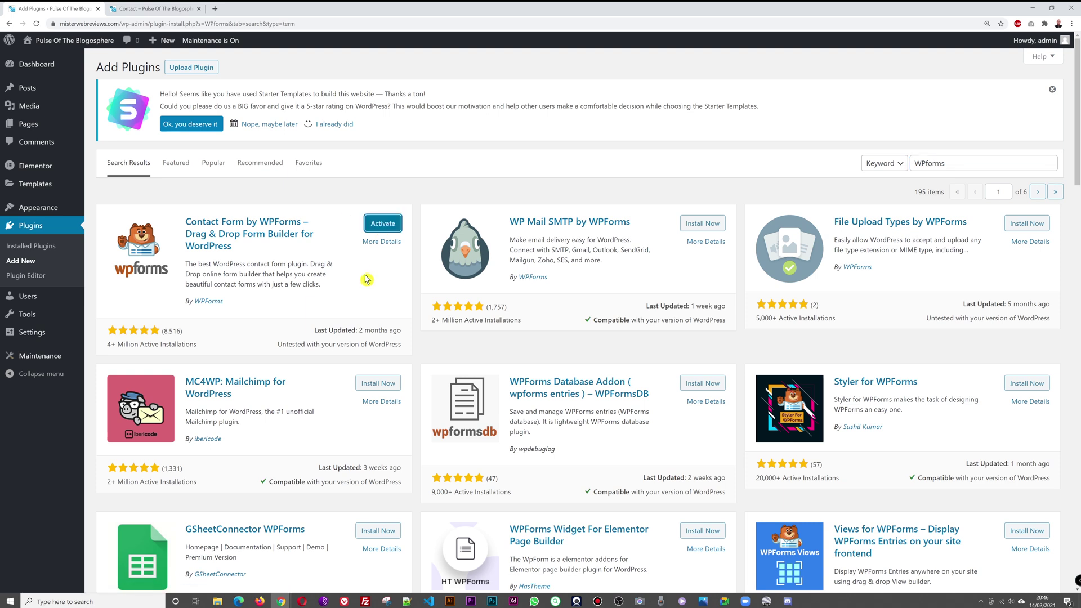
click(382, 226)
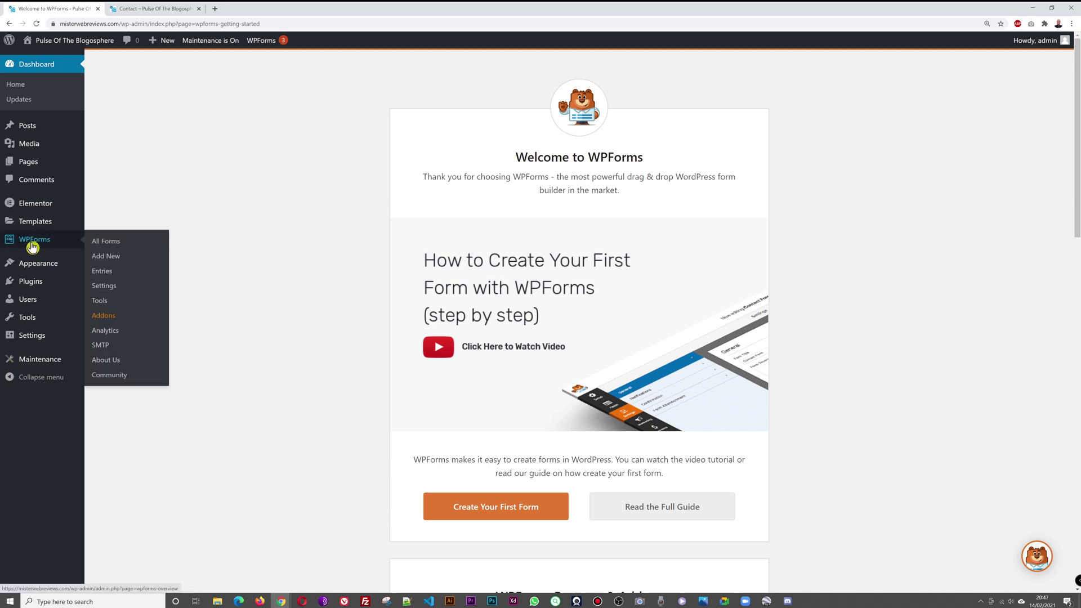
Create the first WPForms form from the Blank Form template.
mouse_move(20, 242)
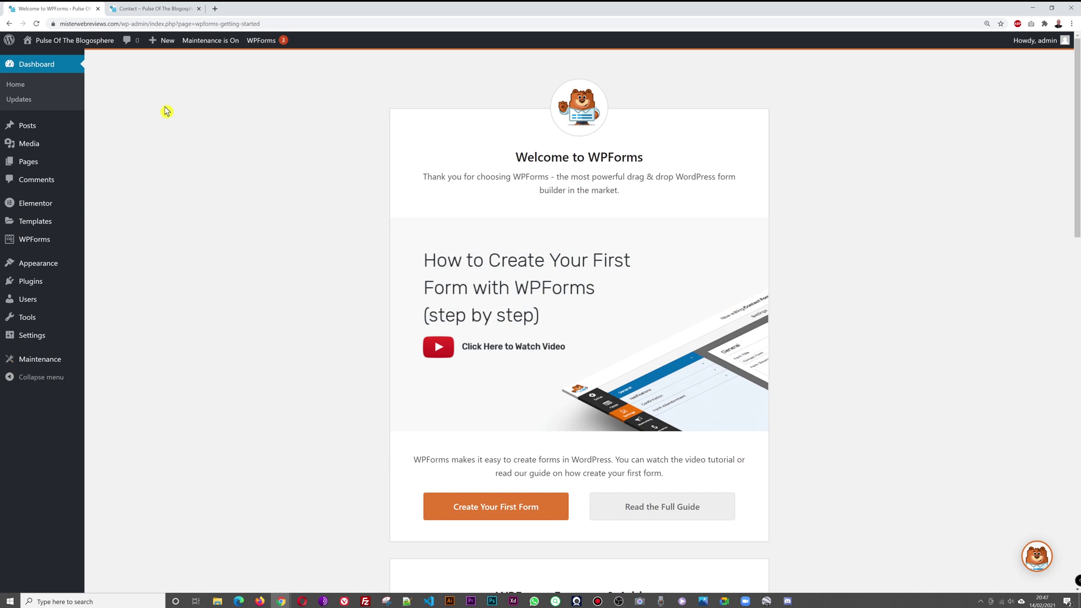
click(161, 8)
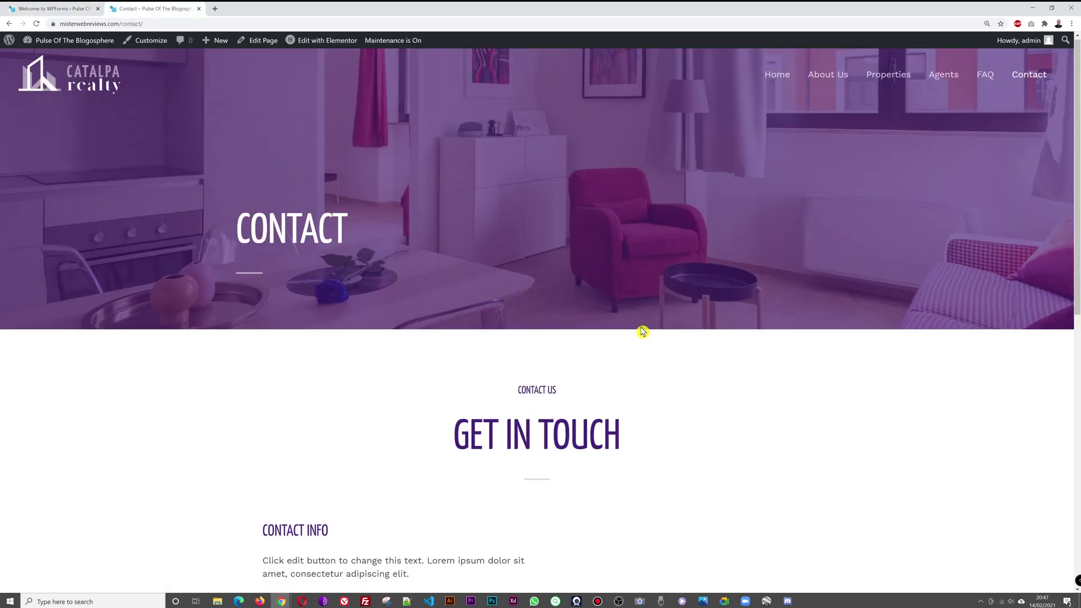
scroll(643, 332, down, 5)
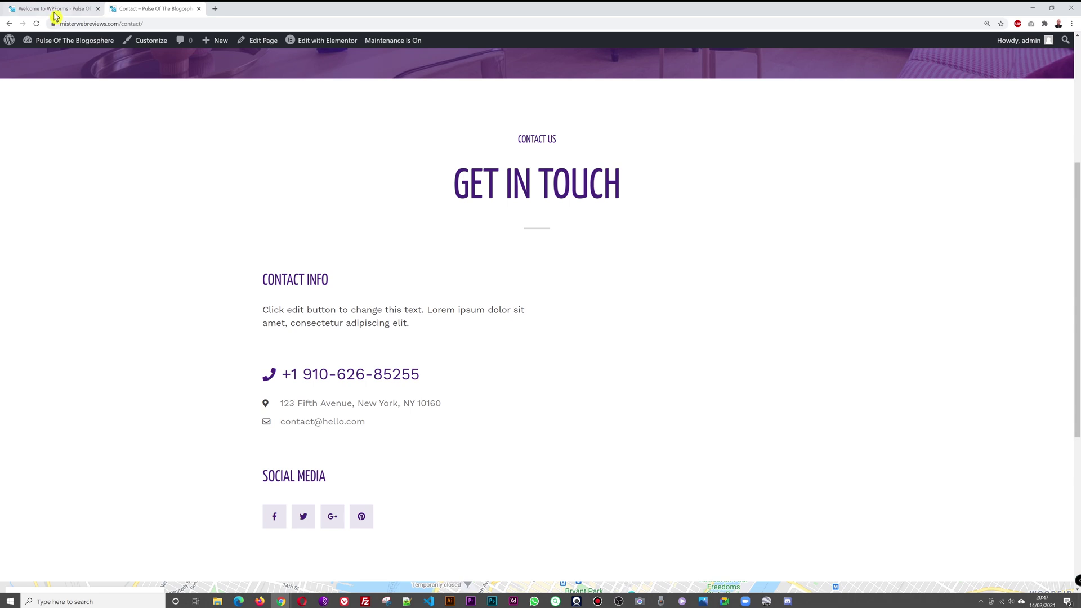
click(55, 13)
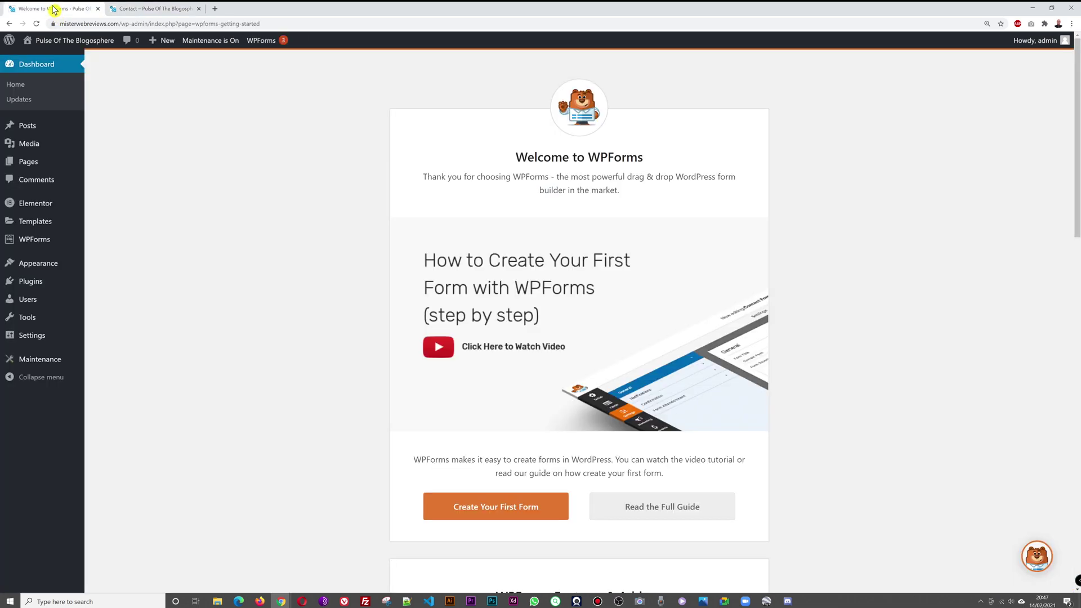
click(508, 512)
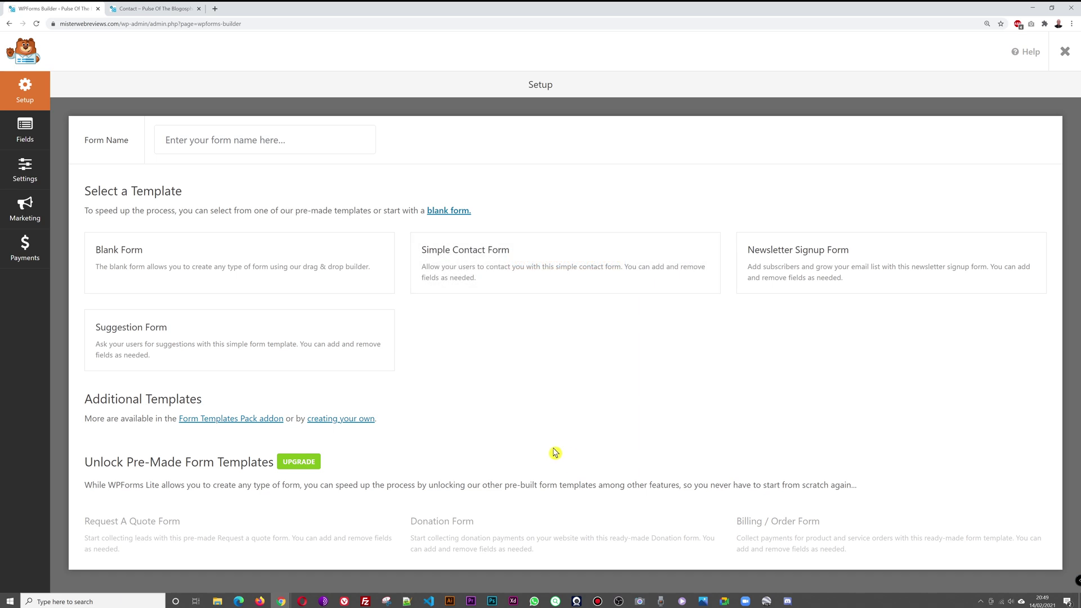
mouse_move(310, 275)
mouse_move(370, 370)
mouse_move(285, 313)
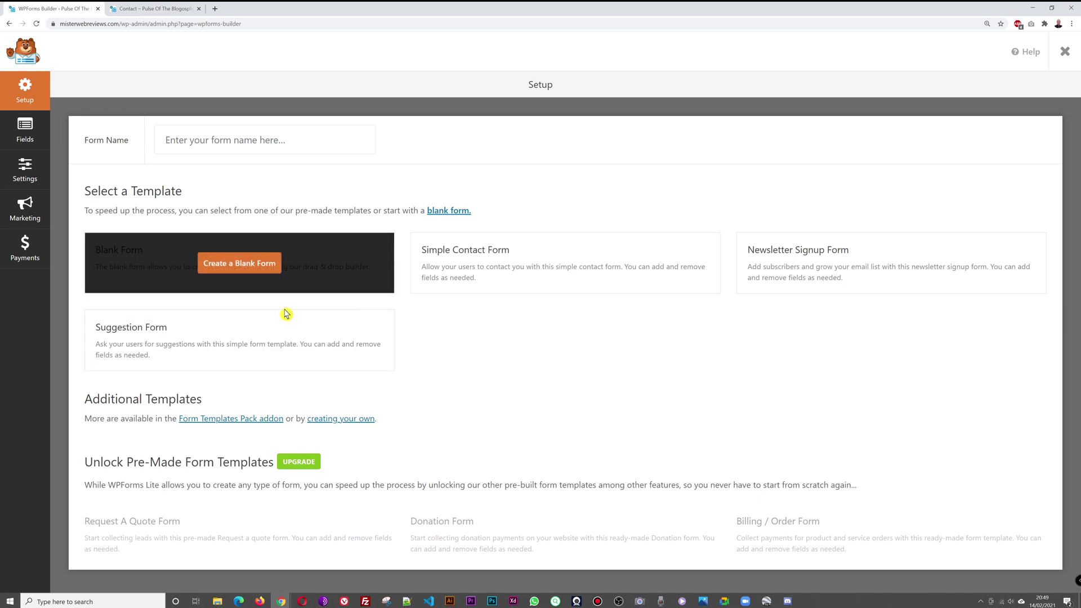
click(233, 273)
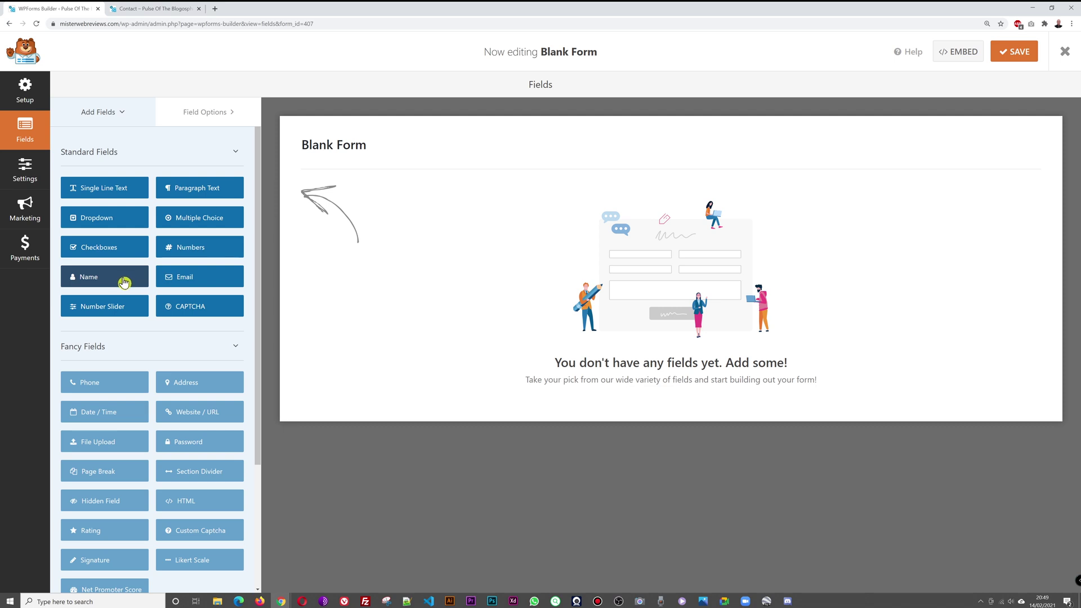
Add Name, Email and Paragraph Text fields to the blank form, in that order.
drag(124, 282, 552, 227)
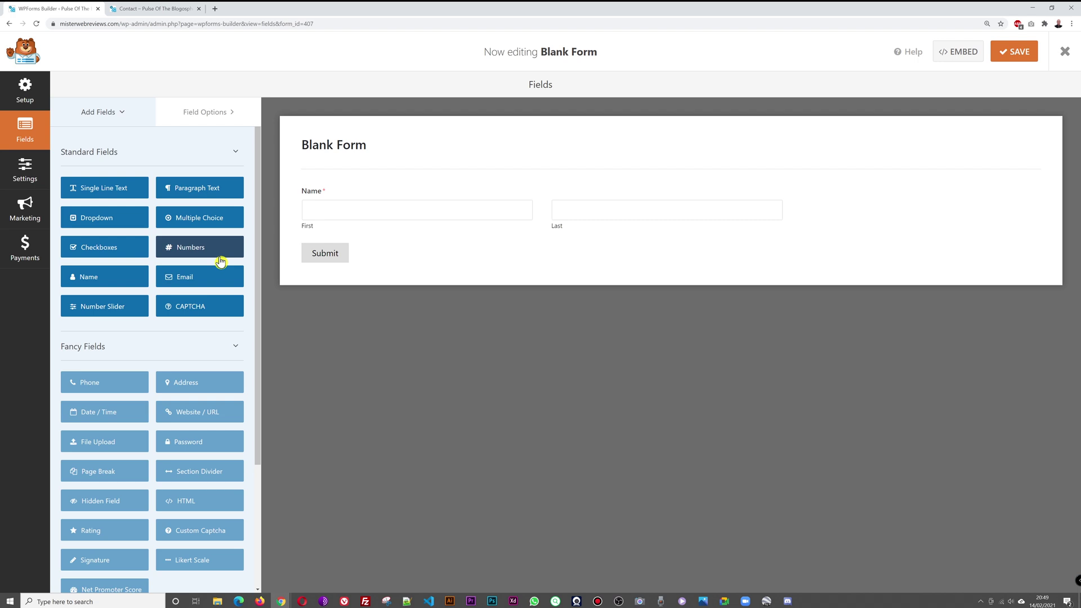
drag(199, 283, 348, 254)
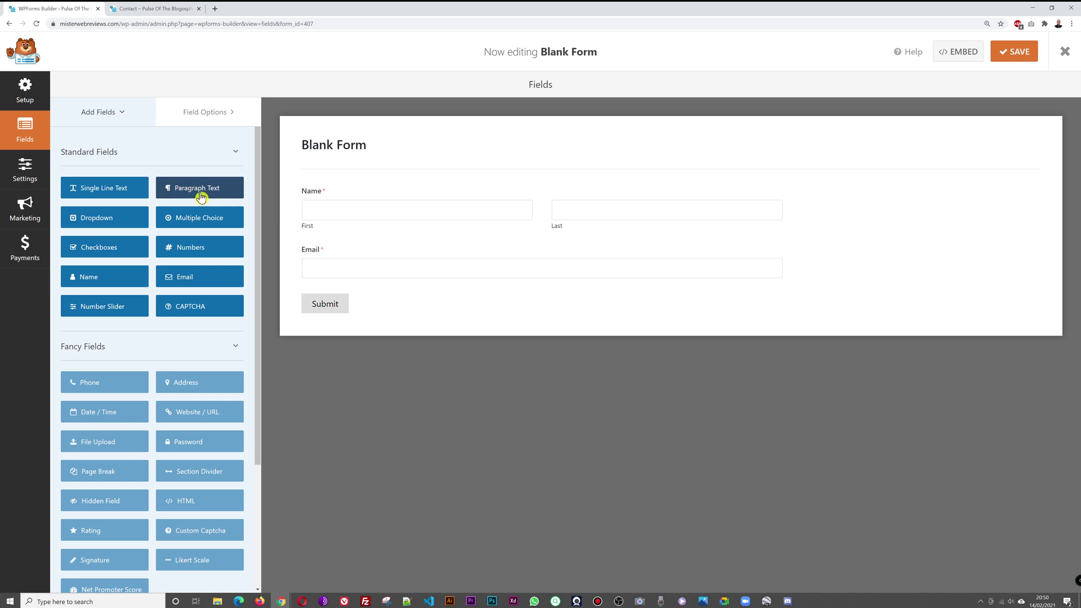
drag(183, 194, 340, 302)
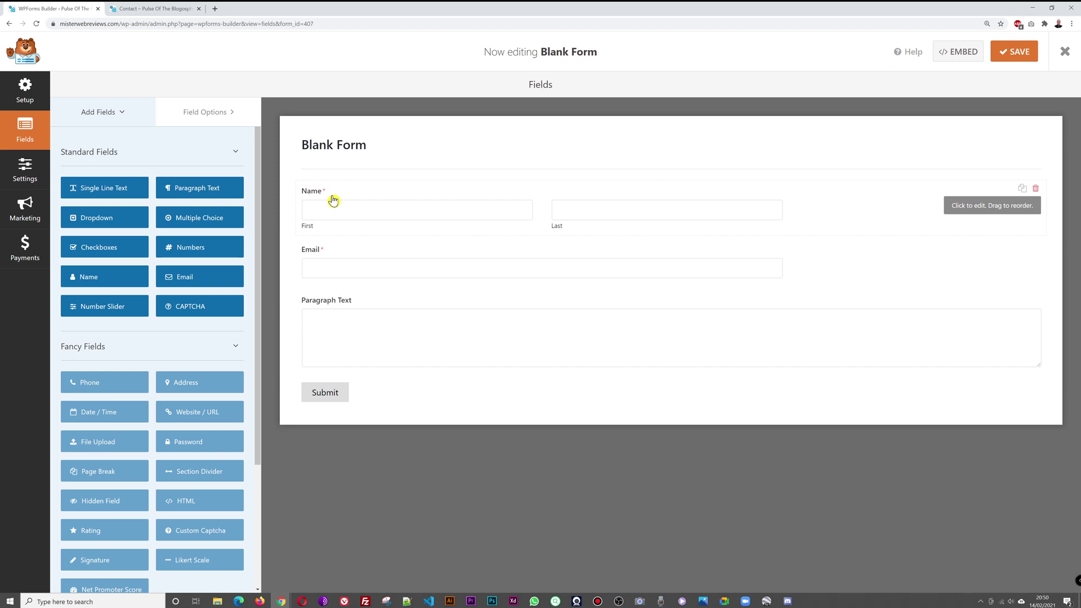
Label the Paragraph Text field "Leave us a message", make it required and save the form.
click(352, 305)
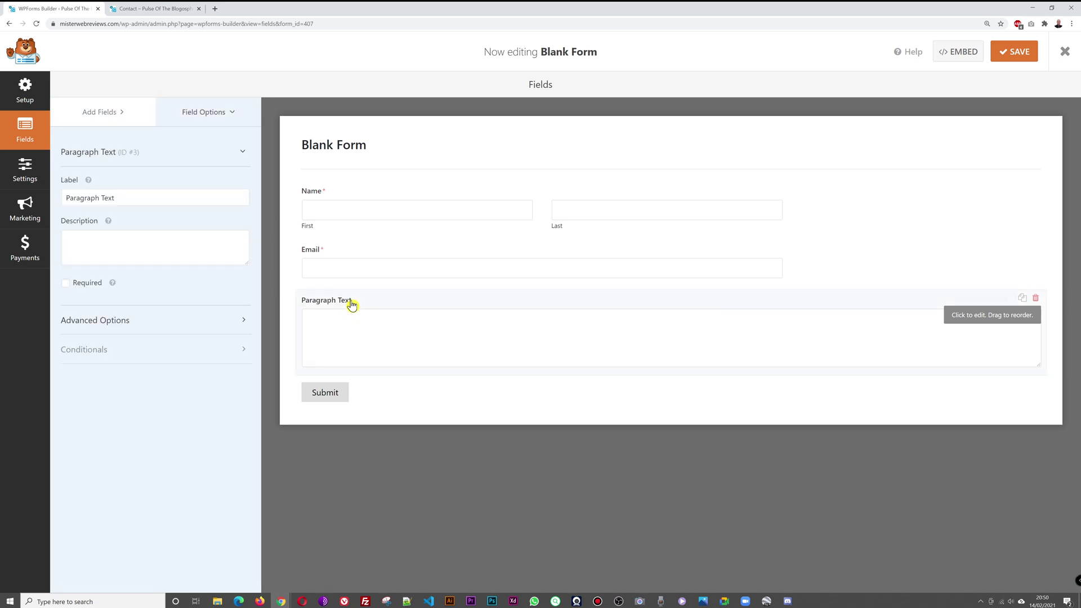
triple_click(141, 195)
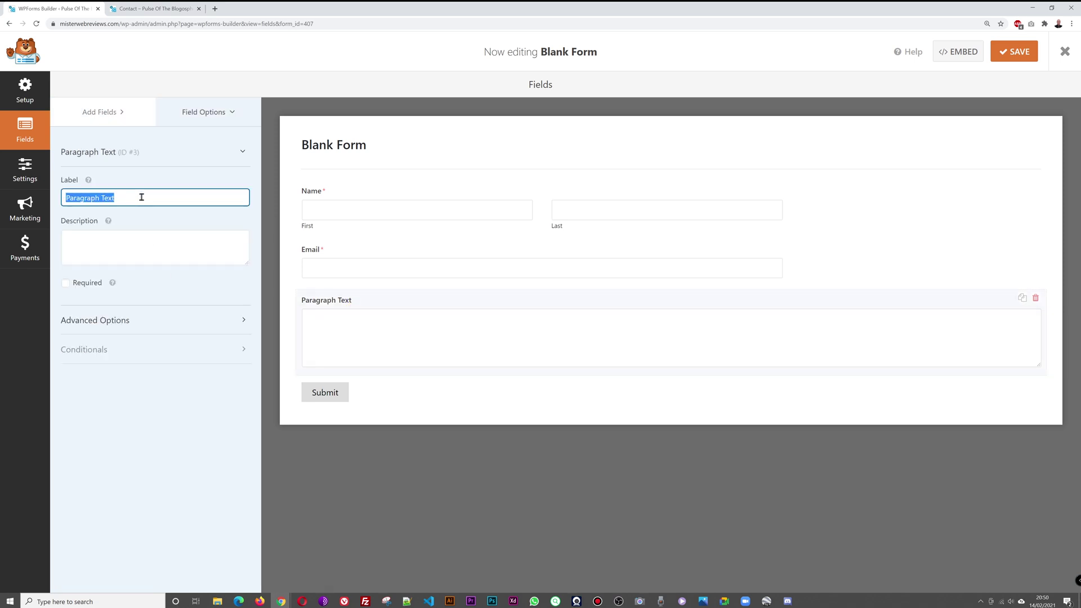
text(Leave us a message)
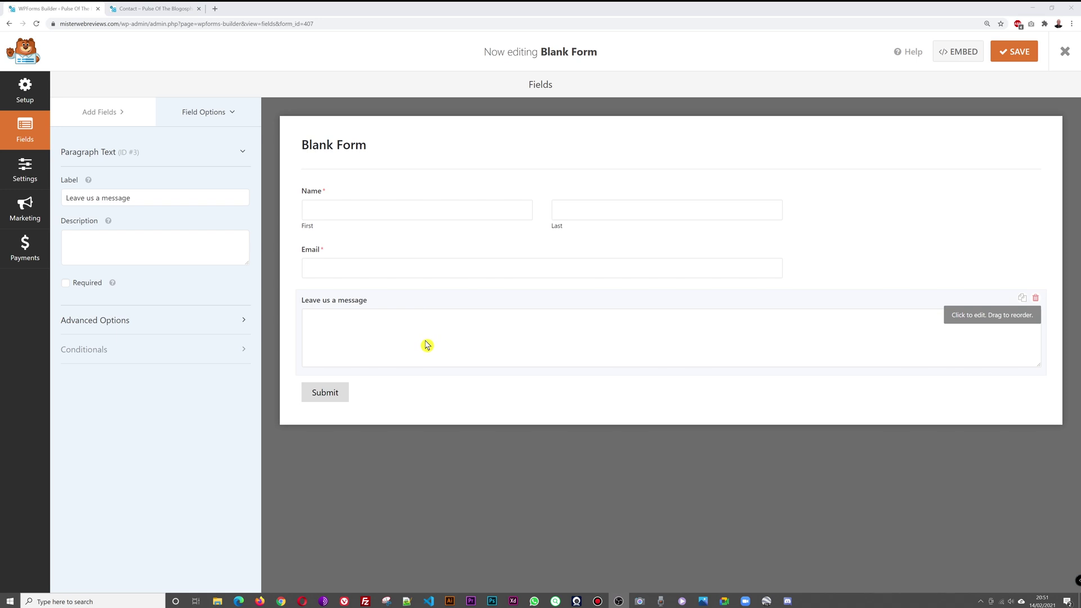
click(67, 284)
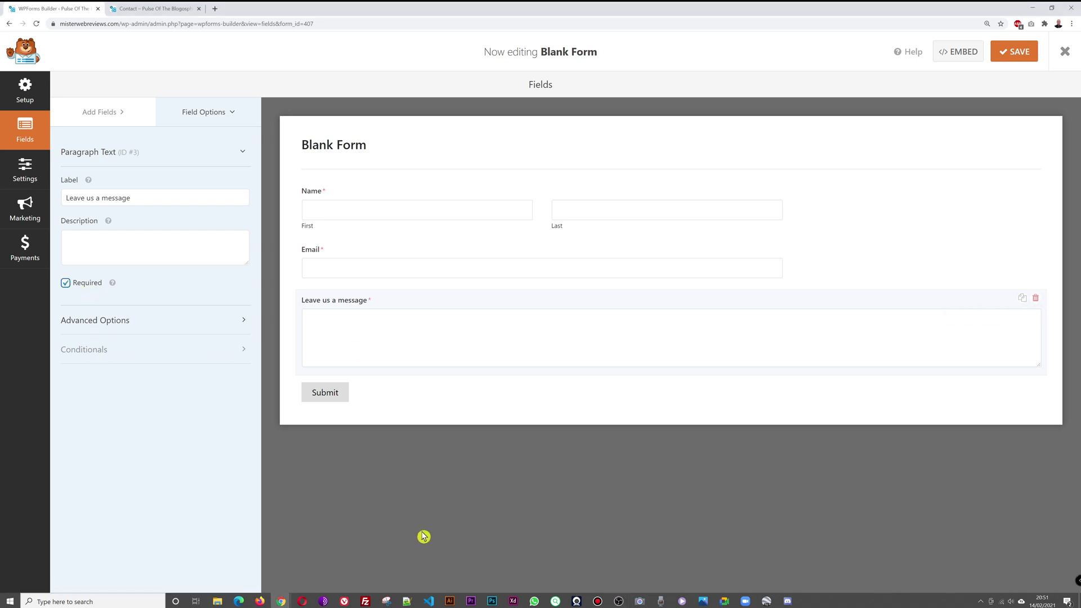
click(1024, 57)
Open the site's dashboard in a new browser tab placed before the Contact page, and show the list of all WPForms forms.
click(151, 10)
click(45, 9)
click(156, 11)
mouse_move(64, 40)
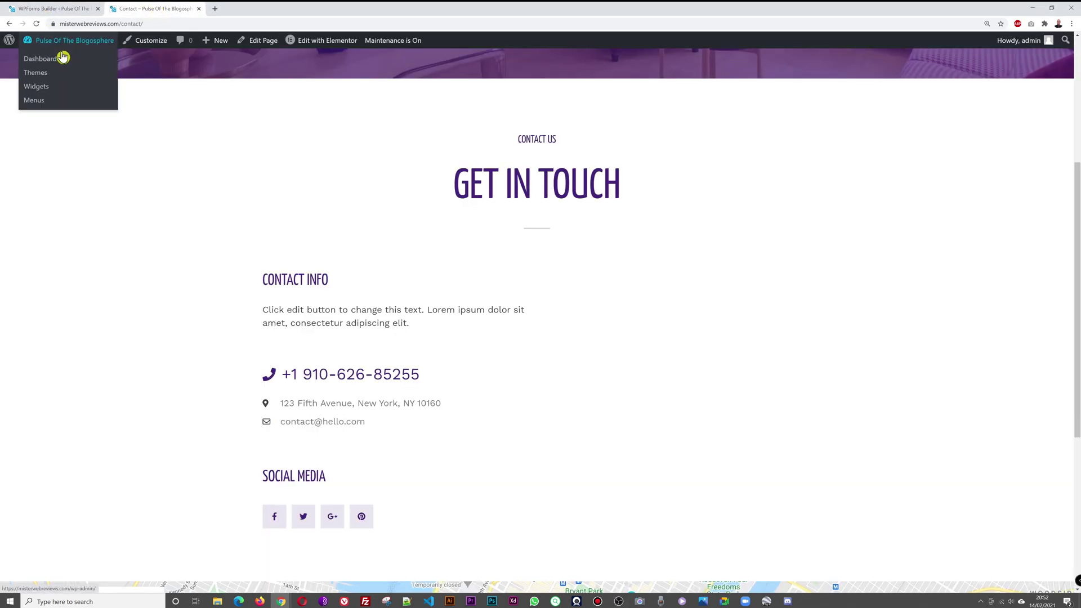
right_click(58, 61)
click(78, 65)
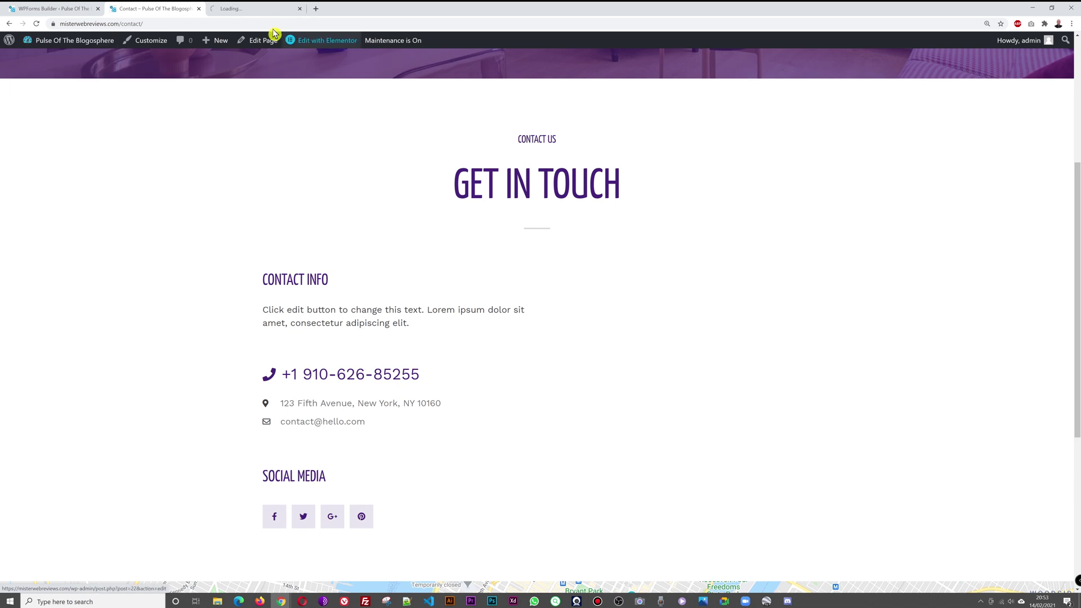
click(255, 13)
drag(255, 15, 188, 14)
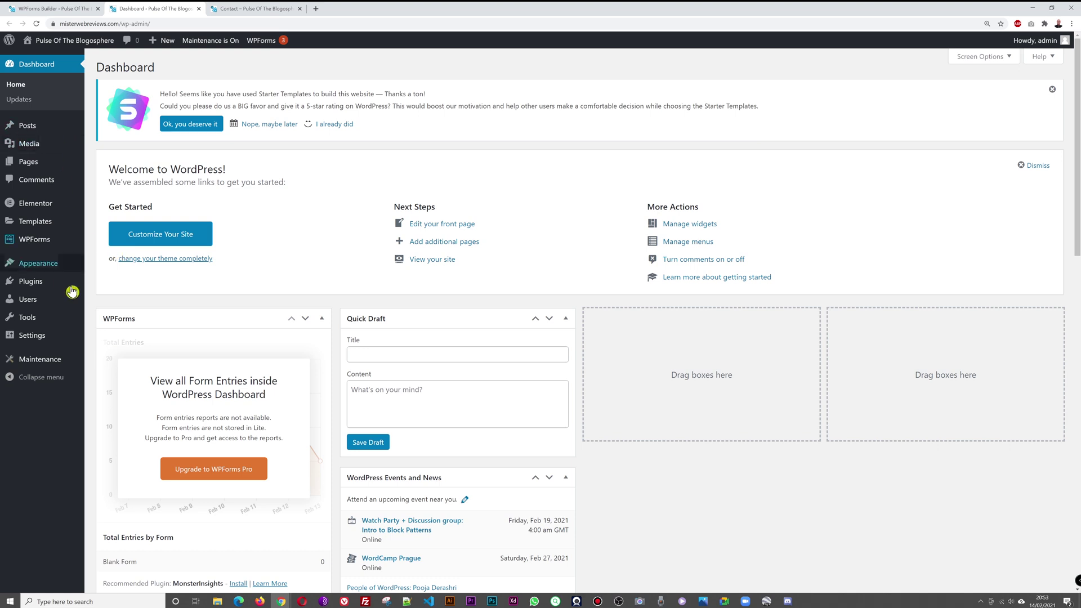
mouse_move(68, 246)
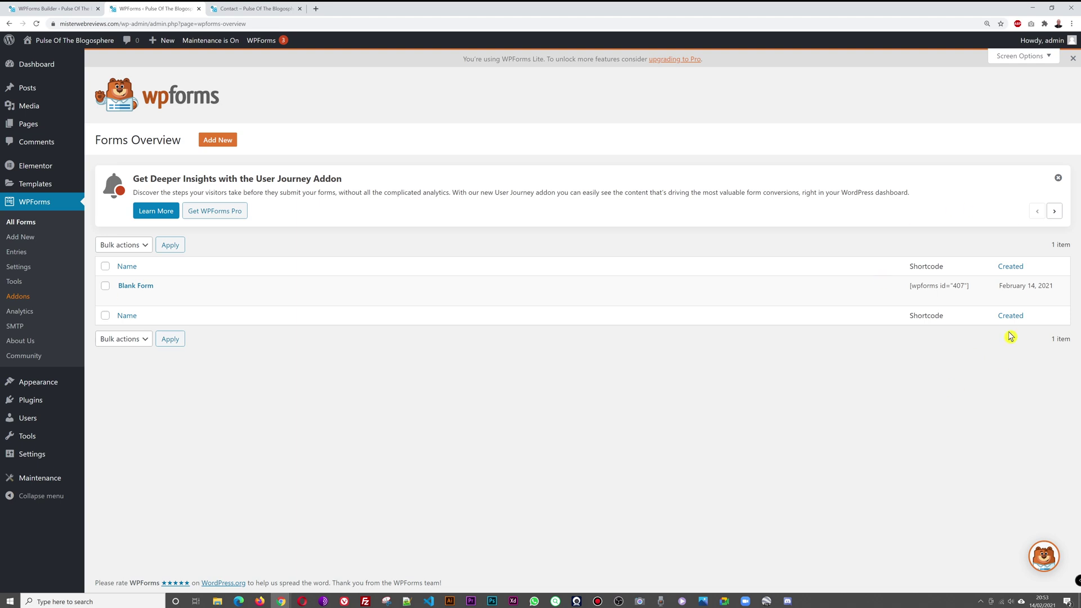
Copy the Blank Form's shortcode [wpforms id="407"] from the forms list.
drag(978, 287, 909, 287)
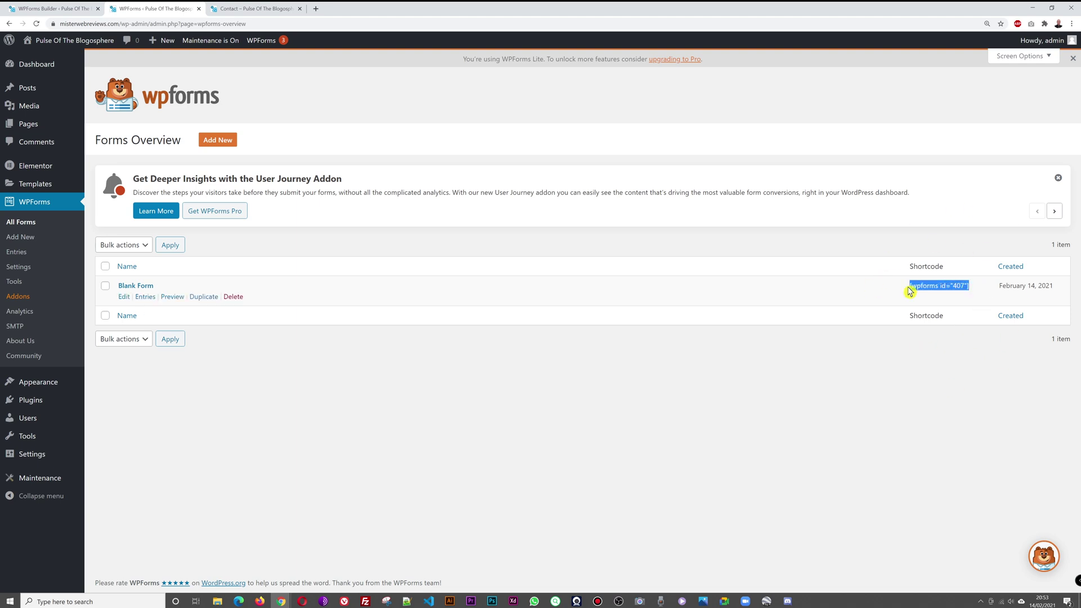
right_click(942, 289)
click(954, 302)
click(651, 427)
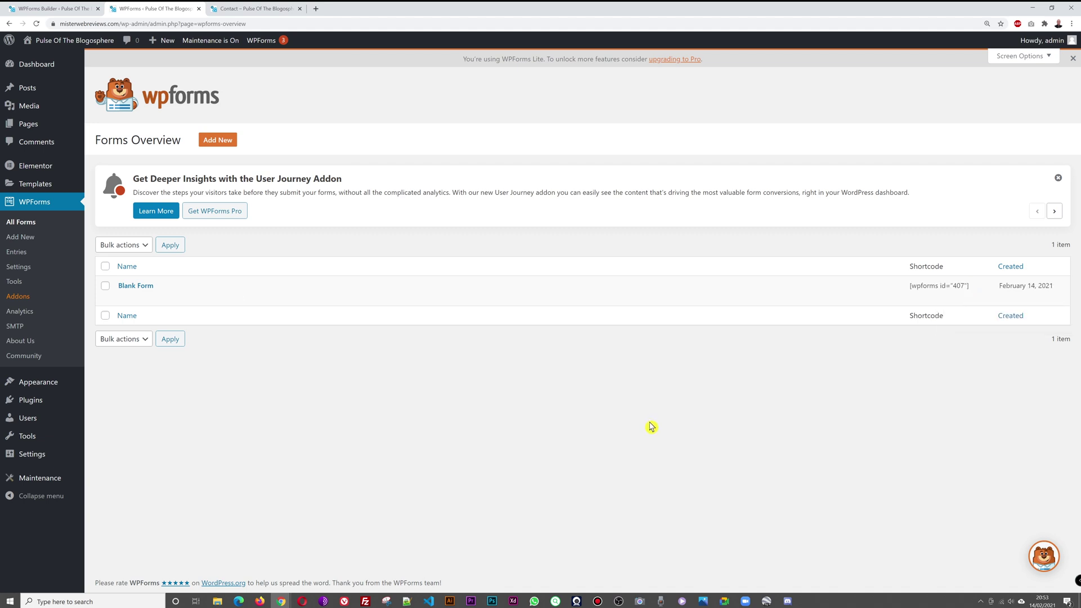
Check the live Contact page, then open that page for editing in Elementor from the site's list of pages.
click(259, 8)
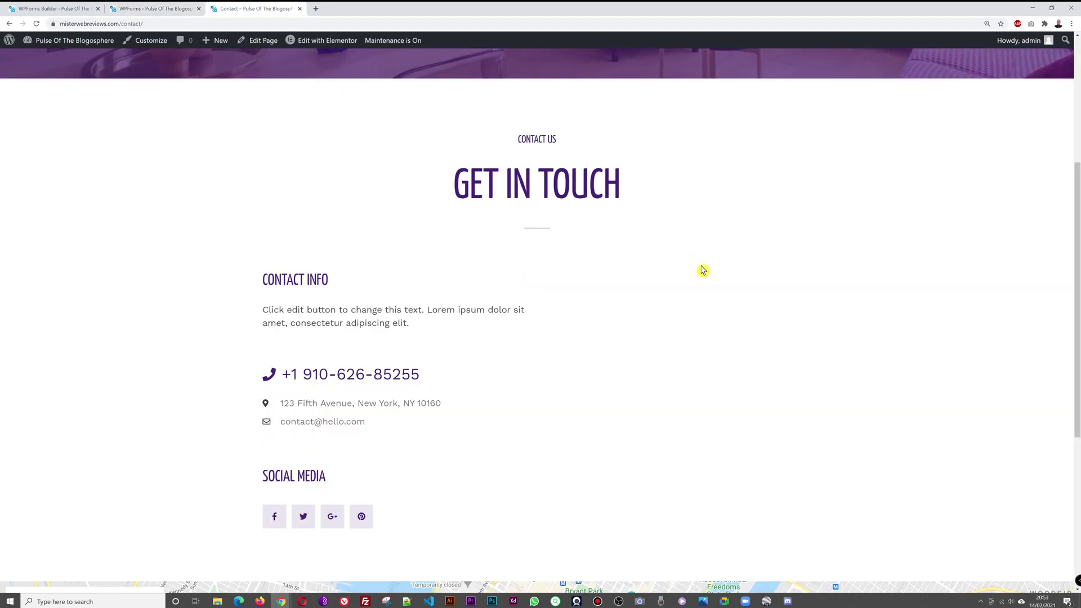
click(174, 9)
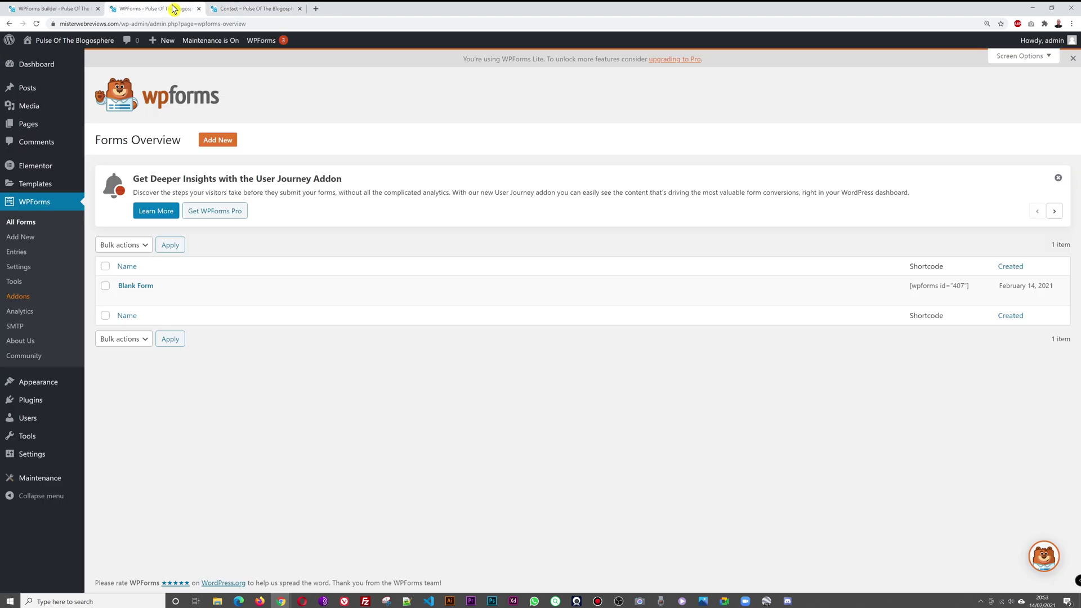
mouse_move(42, 128)
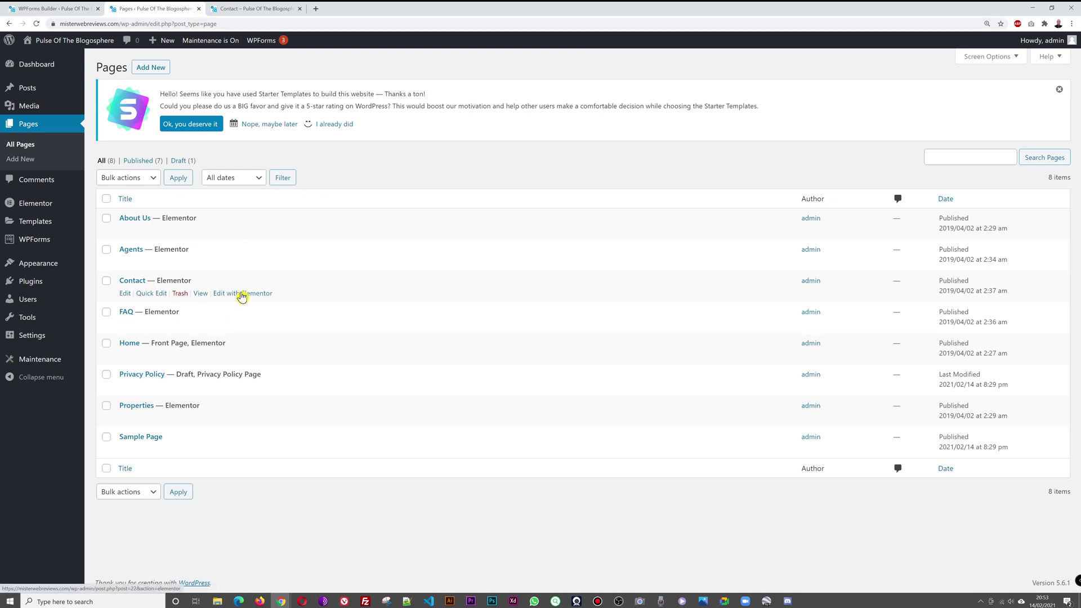
right_click(241, 296)
click(228, 296)
click(227, 297)
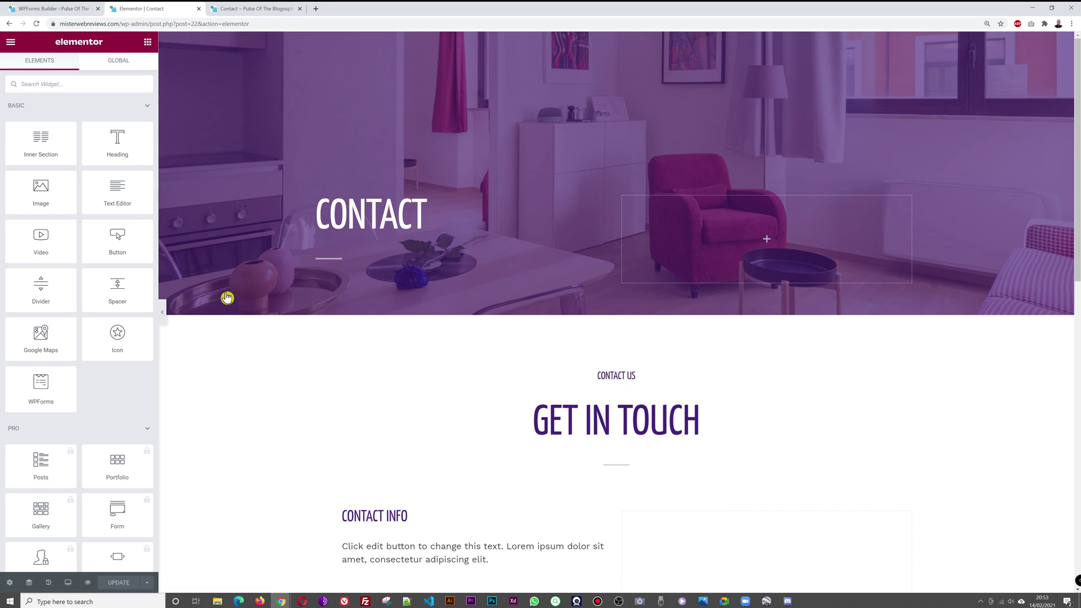
Add a Shortcode widget to the empty column beside Contact Info and paste [wpforms id="407"] into it.
scroll(601, 258, down, 4)
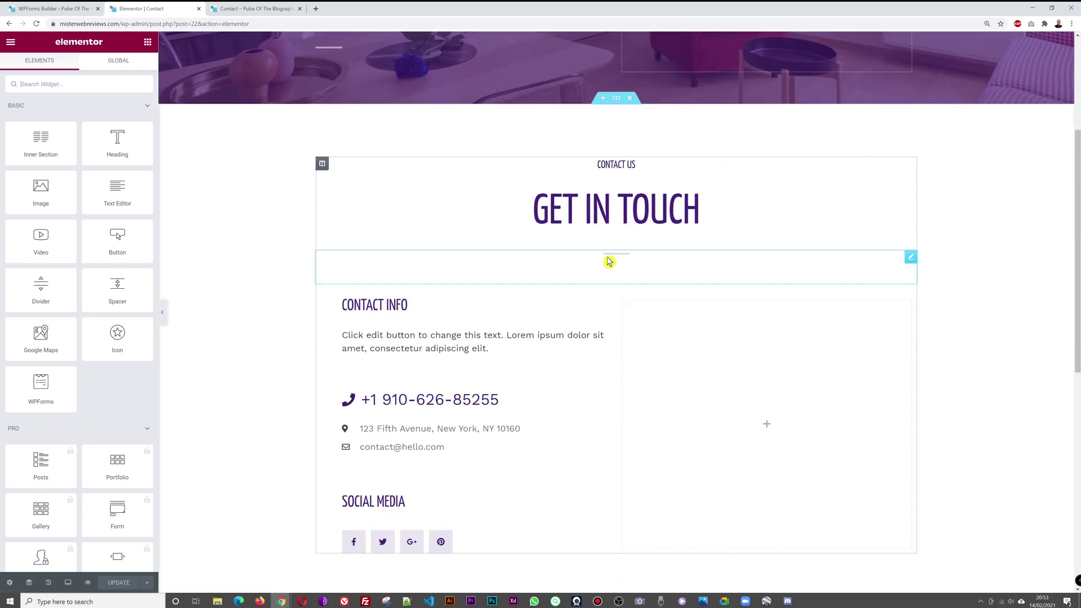
scroll(932, 276, down, 2)
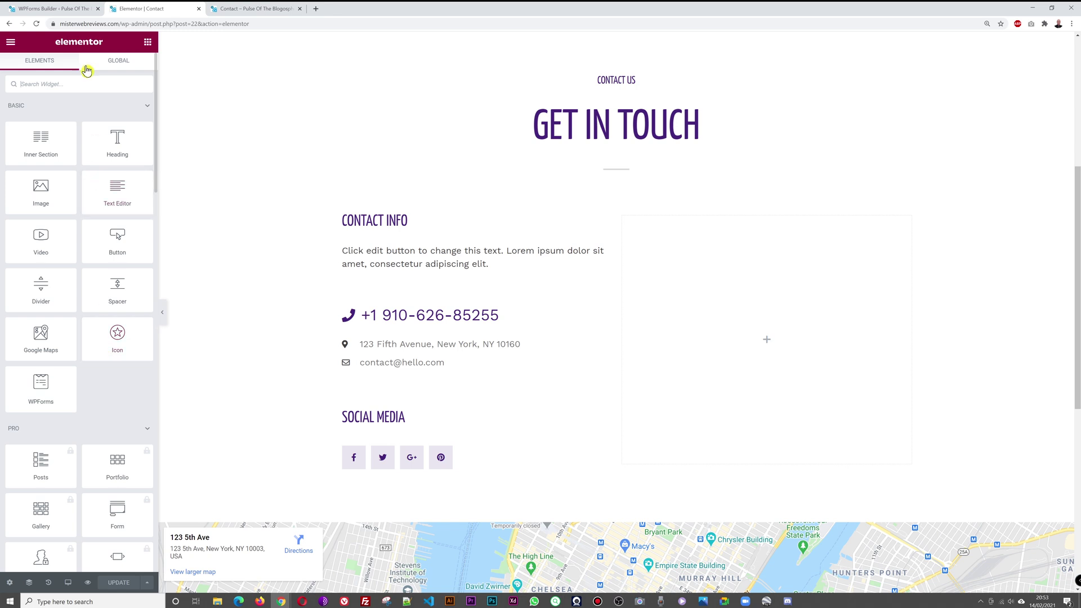
click(83, 91)
text(short)
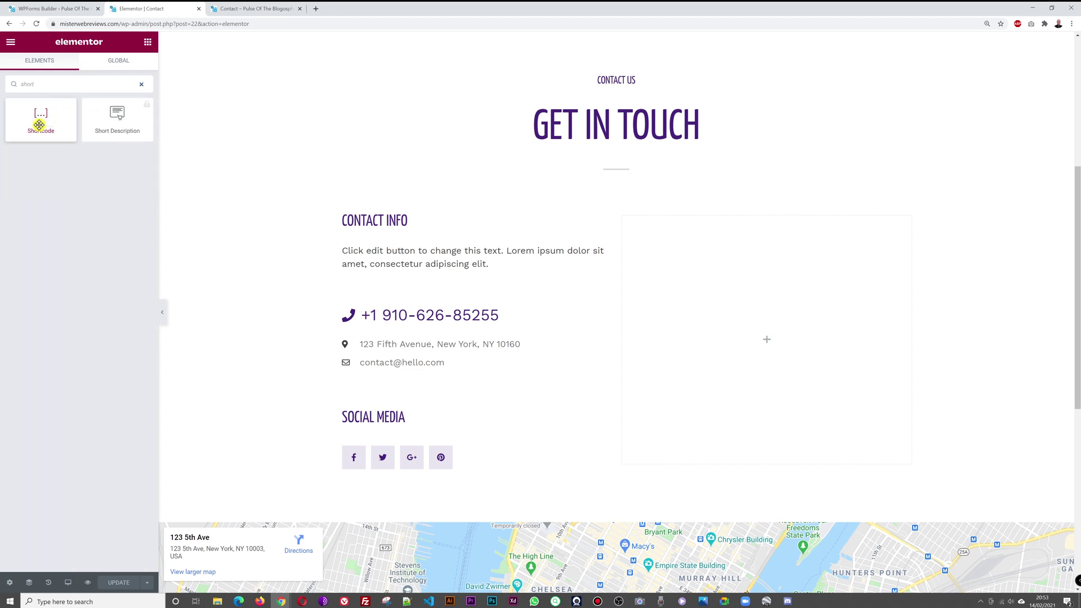
drag(39, 124, 719, 323)
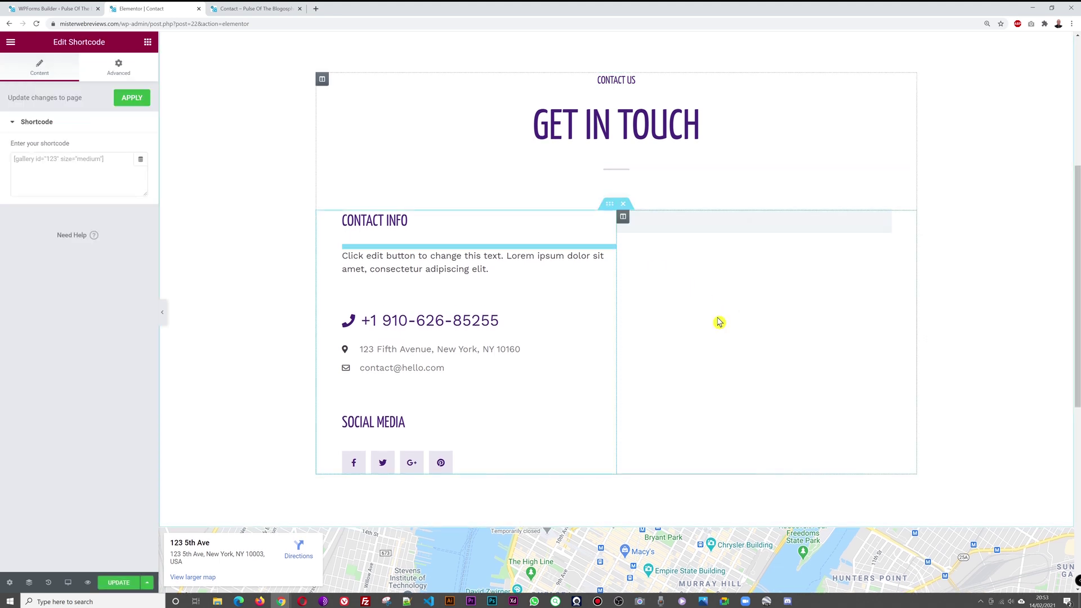
click(75, 165)
key(ctrl+v)
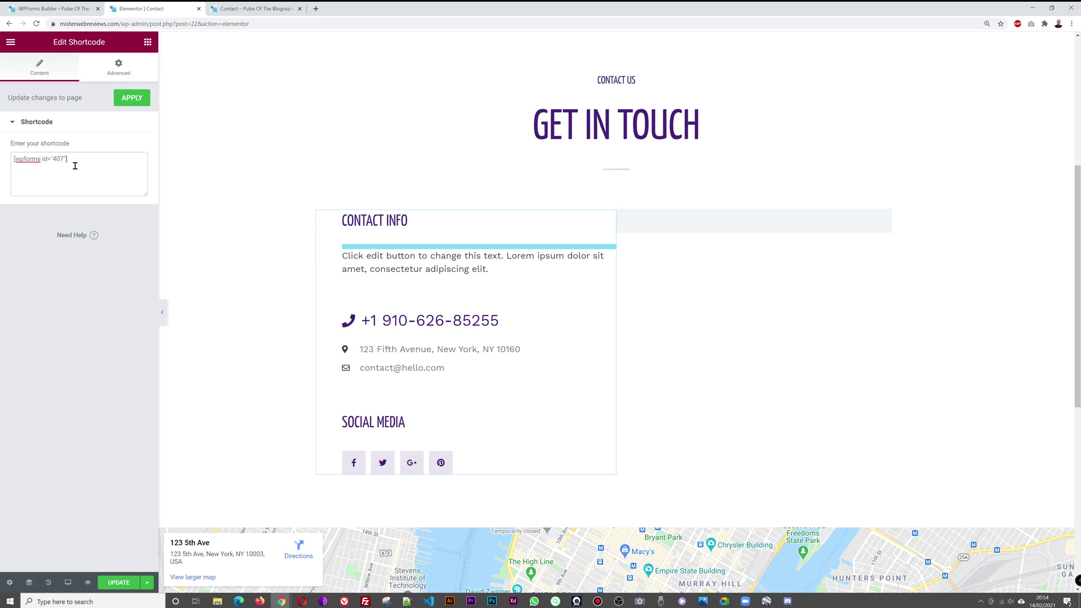
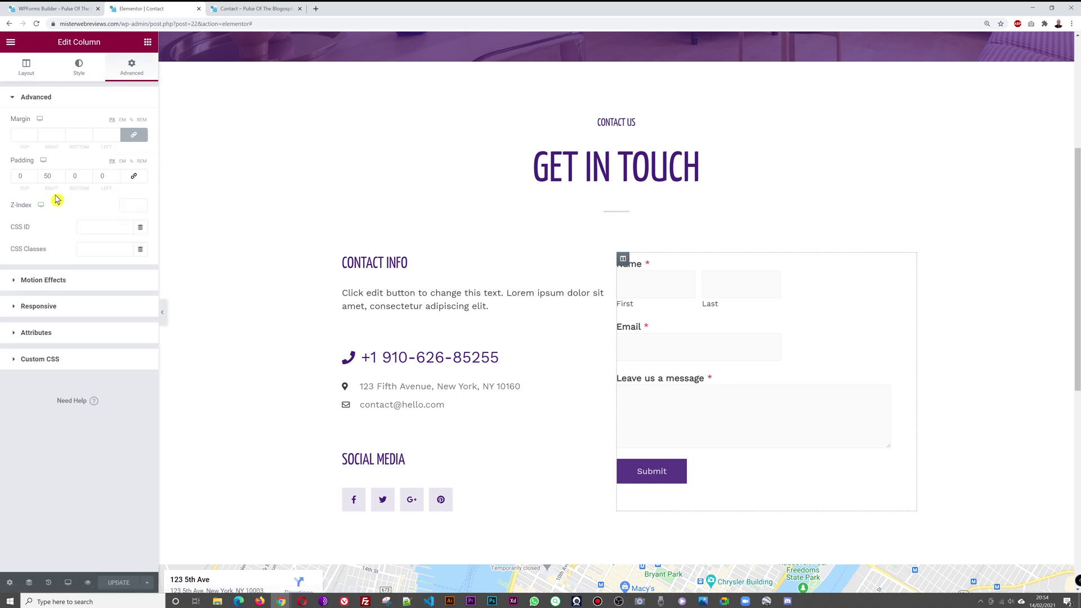
Set the left padding of the column holding the form to 60 px.
click(100, 177)
text(5)
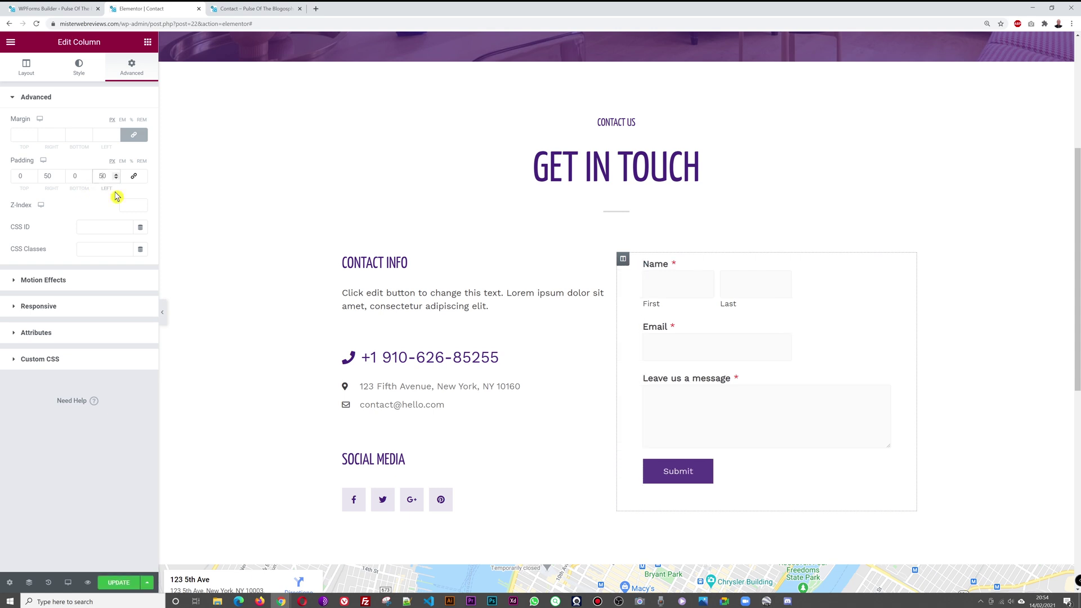
key(Delete)
text(8)
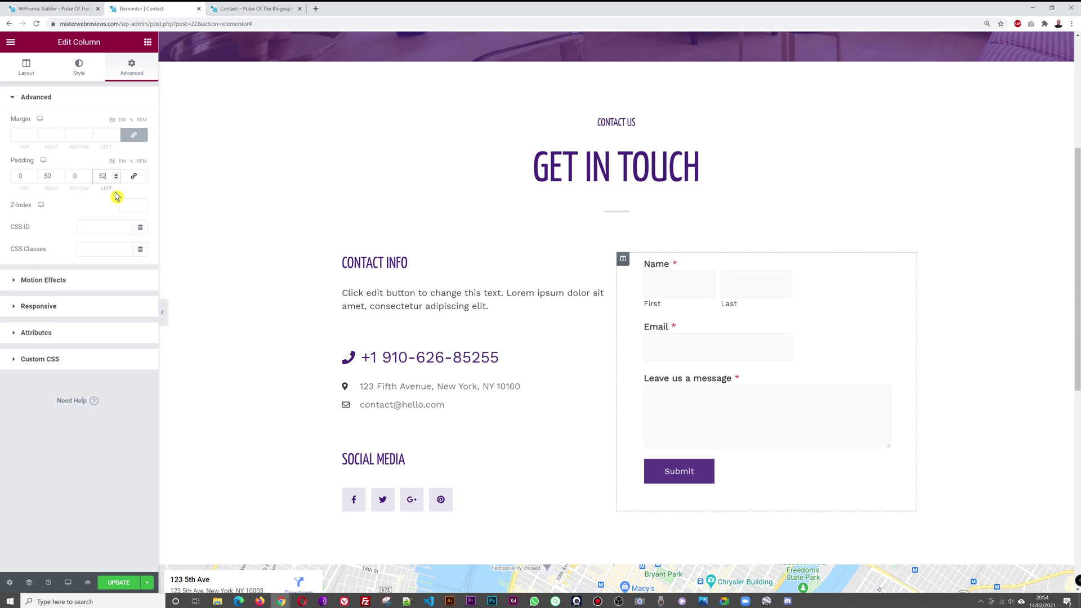
key(Up)
key(Up)
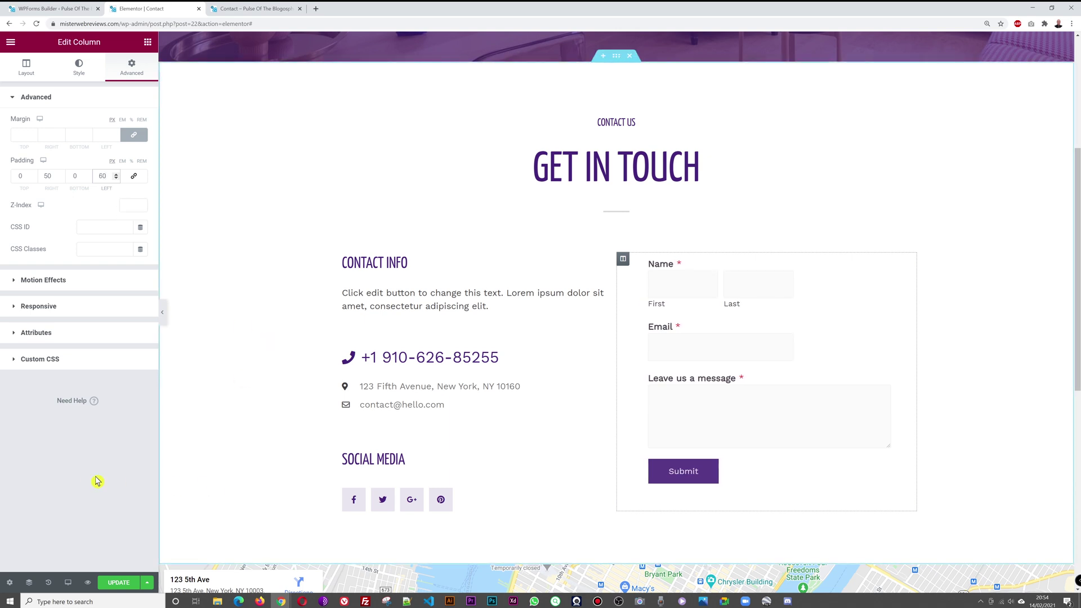
Copy the Contact Info heading into the form's column, place it above the form and change its title to "Contact Form".
click(147, 44)
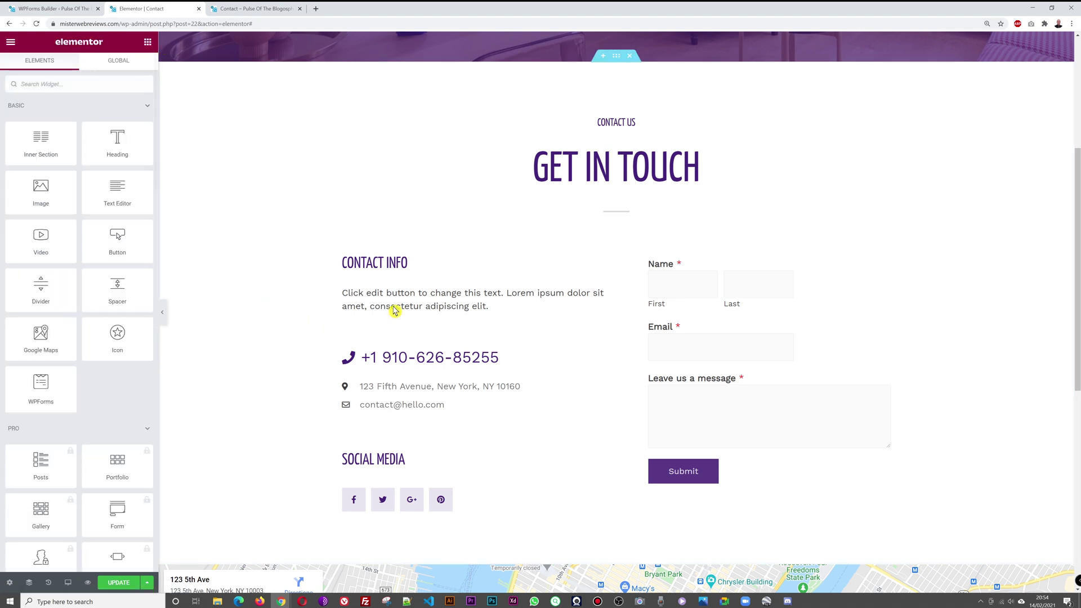
right_click(612, 268)
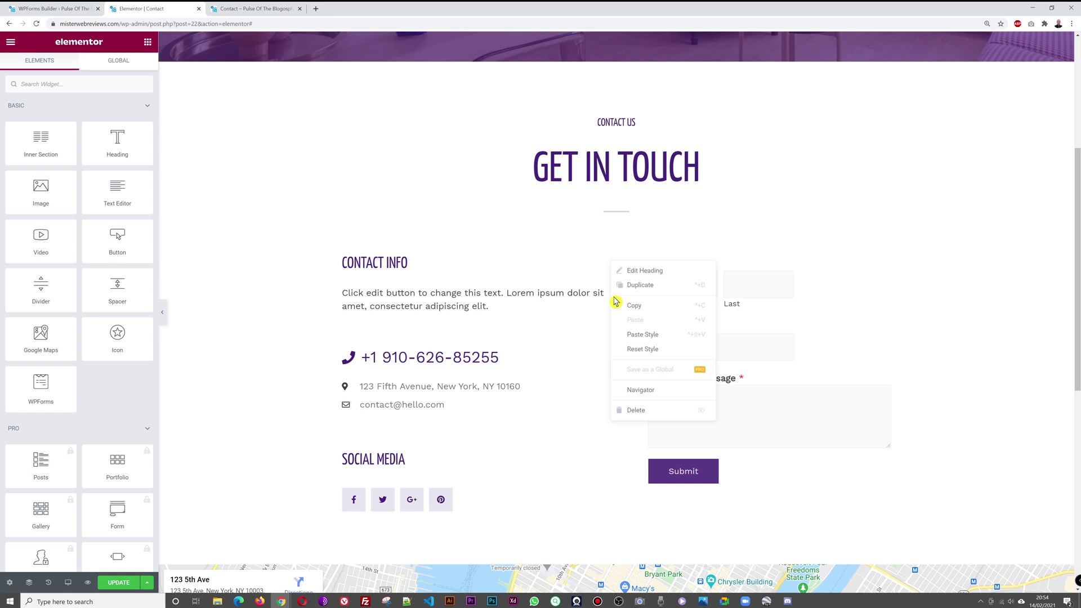
click(621, 305)
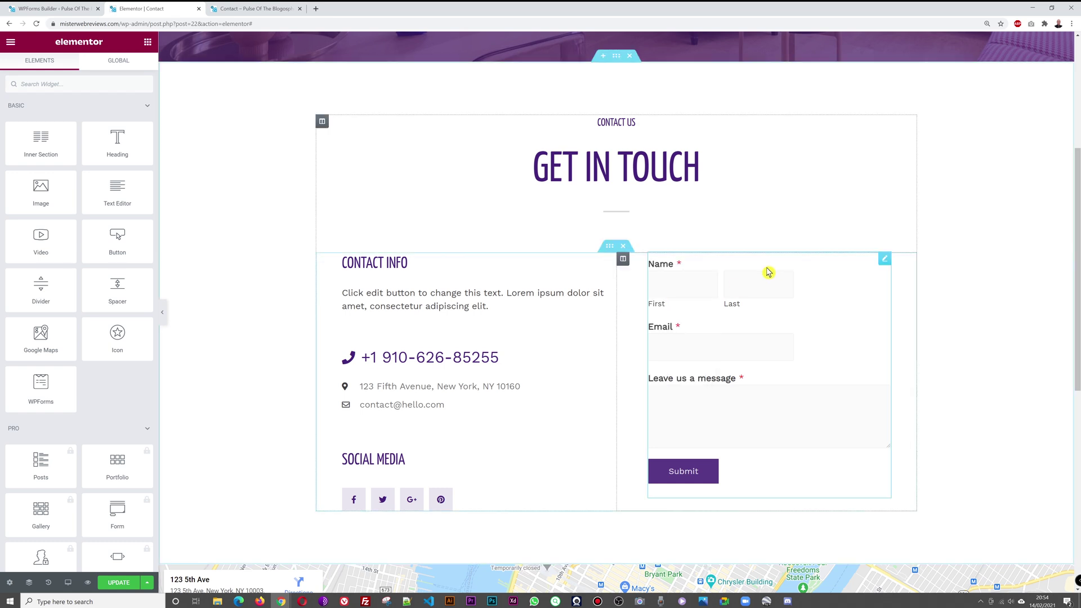
right_click(883, 263)
click(907, 320)
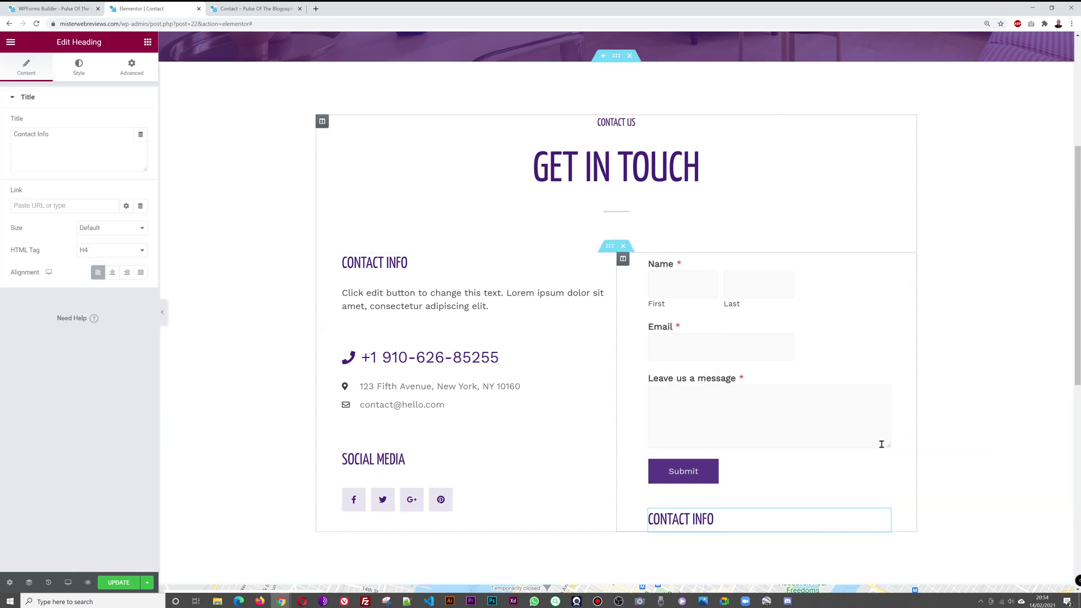
drag(883, 514, 871, 297)
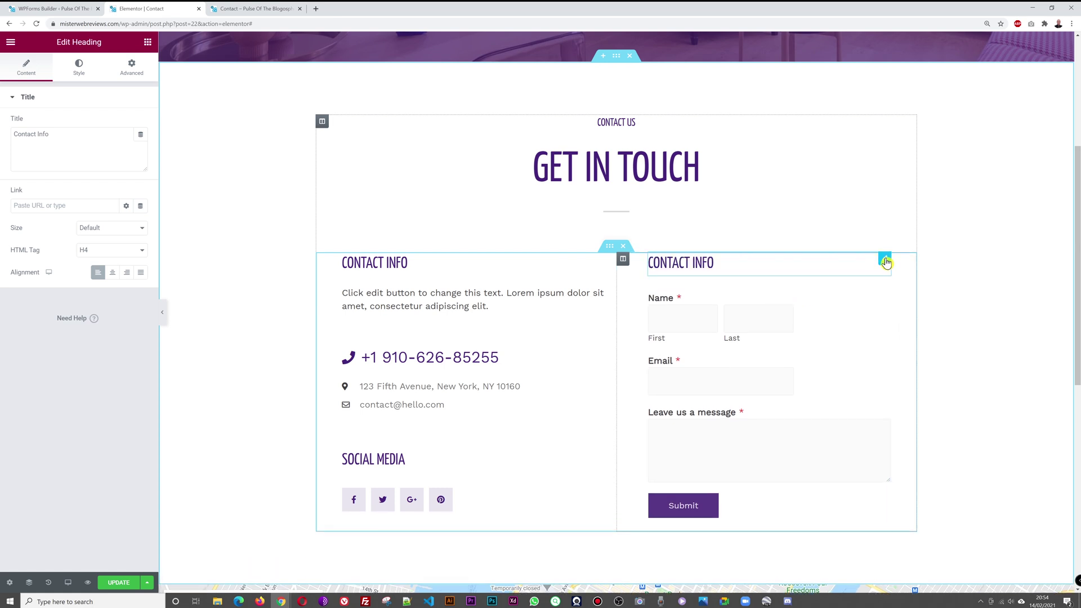
click(93, 148)
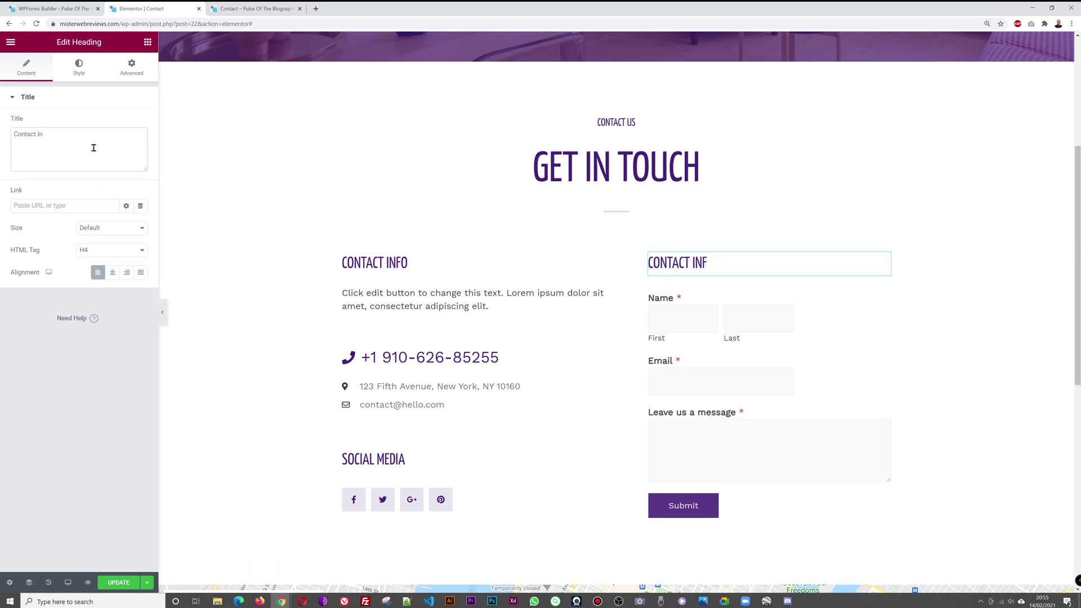
text(Form)
Copy the paragraph below the Contact Info heading and paste it below the Contact Form heading.
right_click(609, 295)
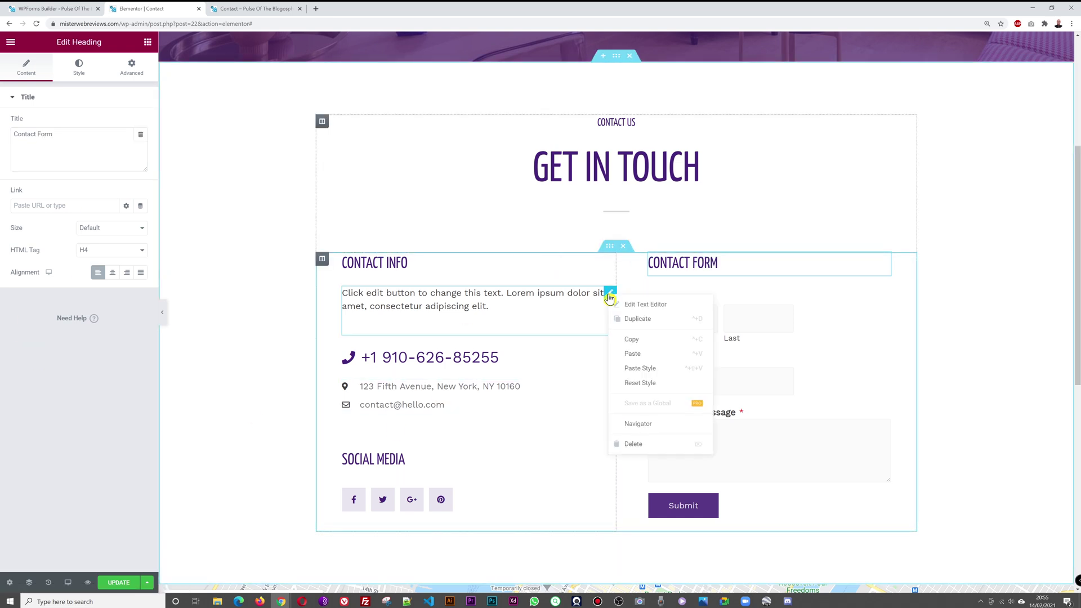
click(648, 354)
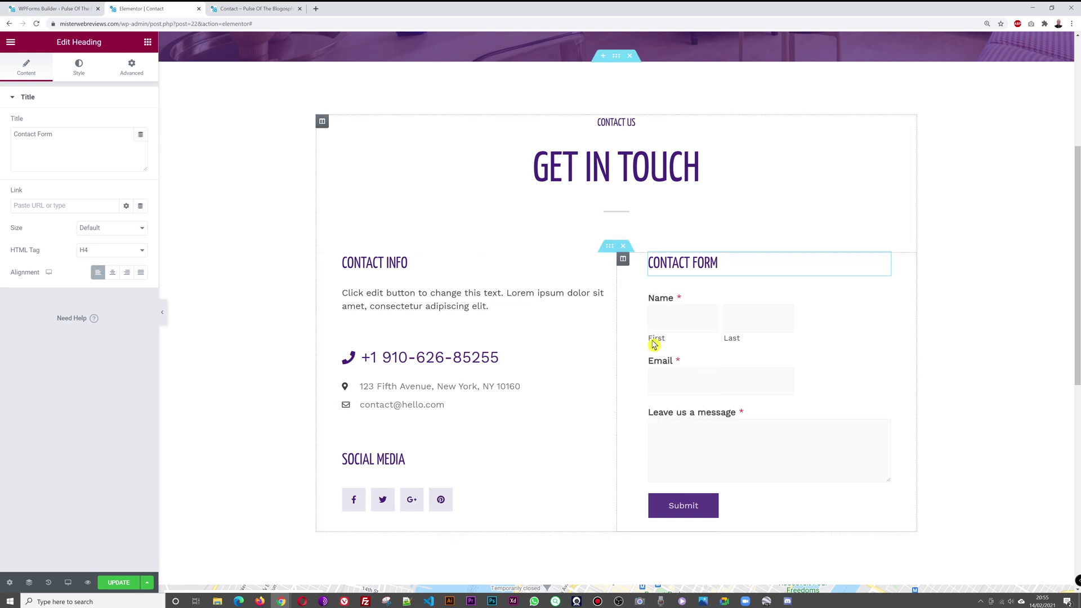
right_click(885, 260)
click(889, 314)
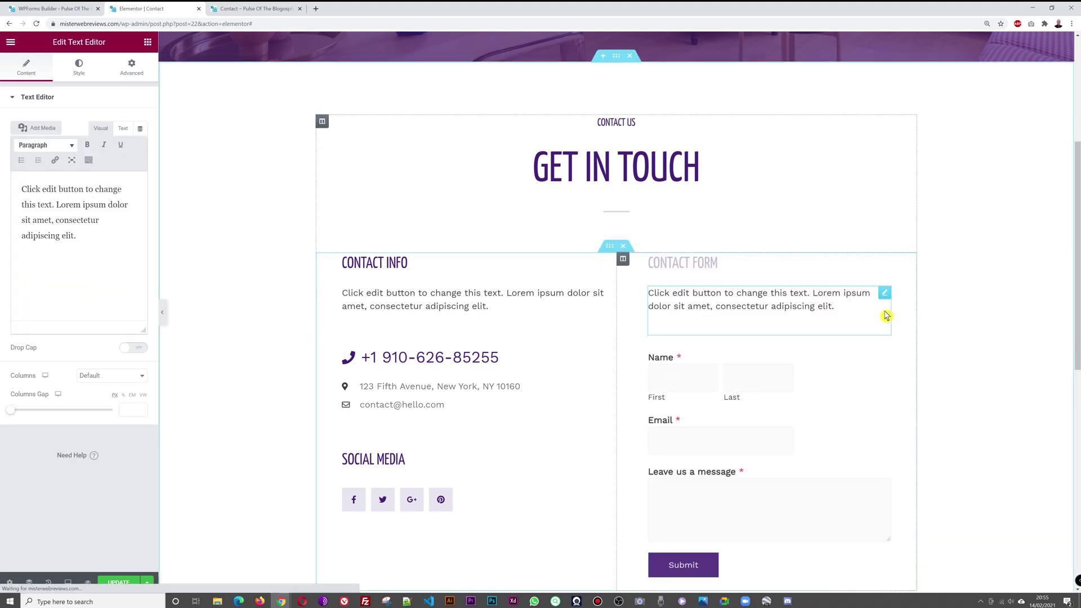
Replace the copied paragraph's text with "Feel free to use this form outside office hours. We endeavour to reply within 4 working hours." and update the page.
click(88, 275)
key(ctrl+a)
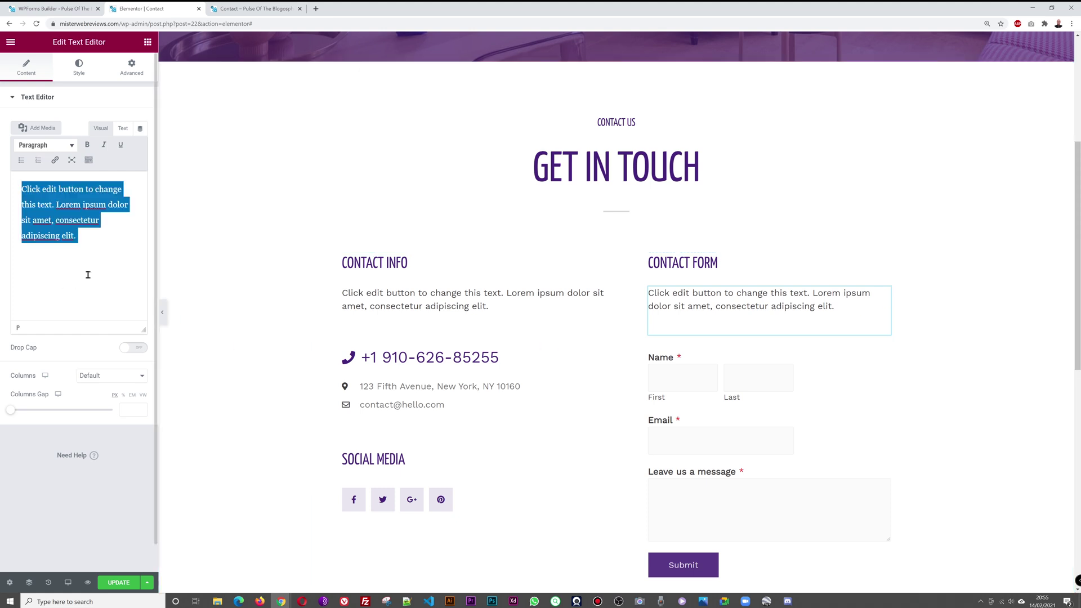
text(F)
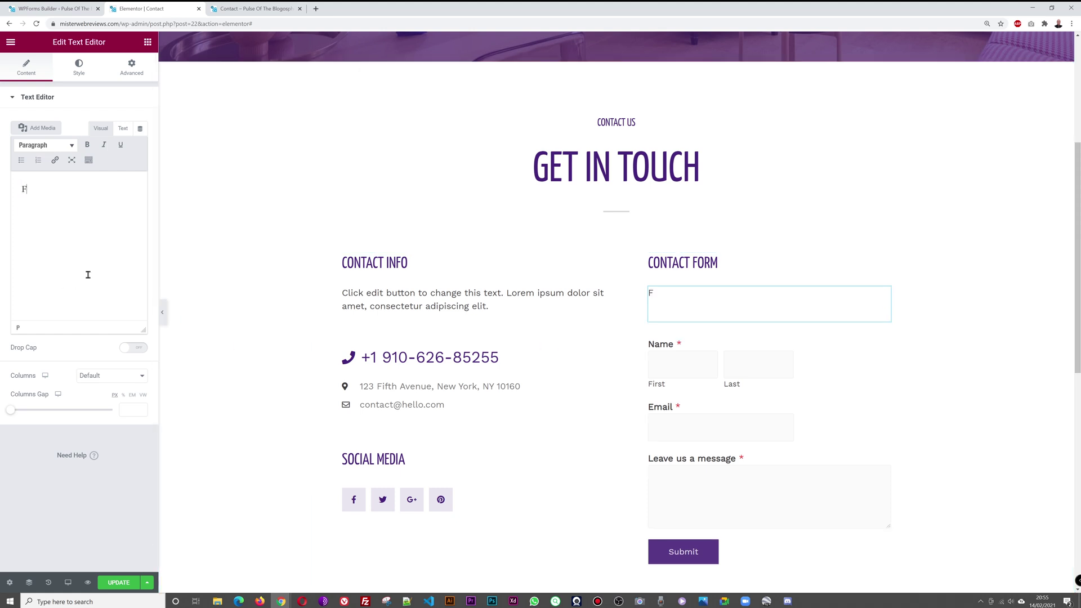
text(eel free to use this form outside office hours. We endea)
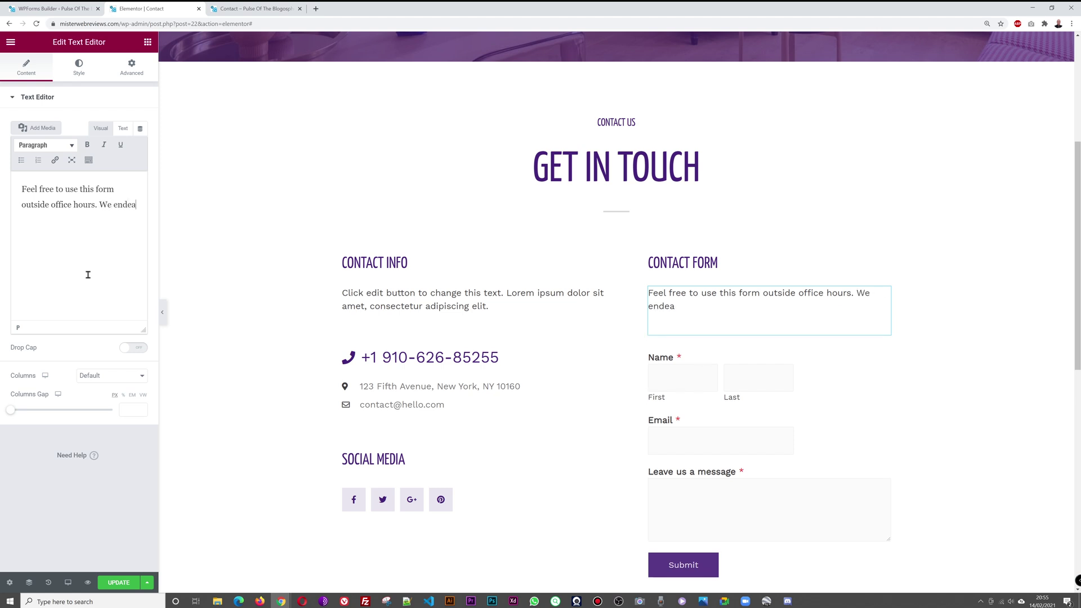
text(vour to reply within)
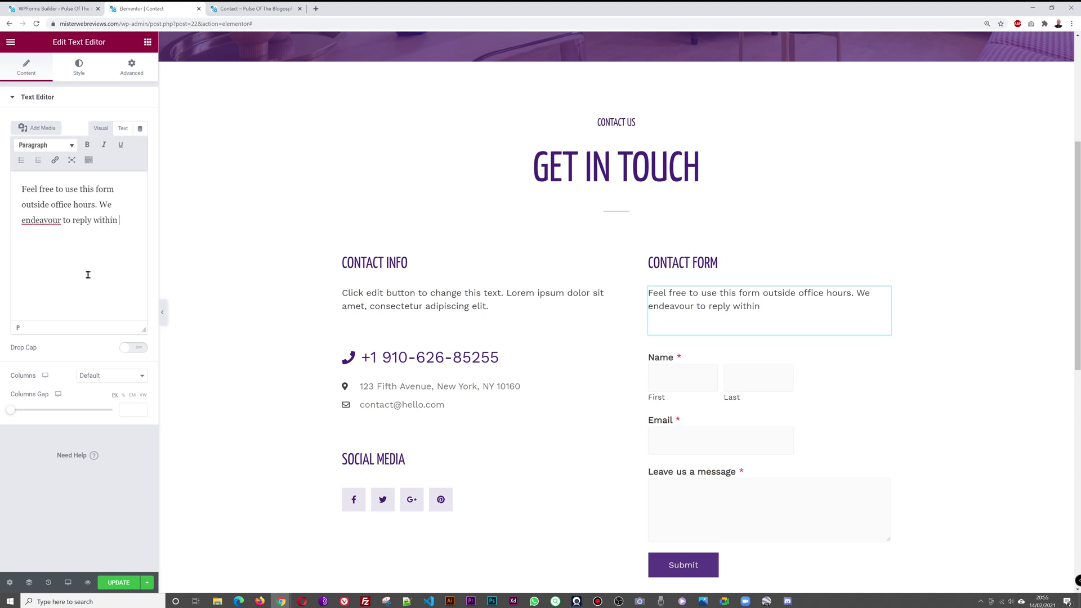
text( 4 working hours.)
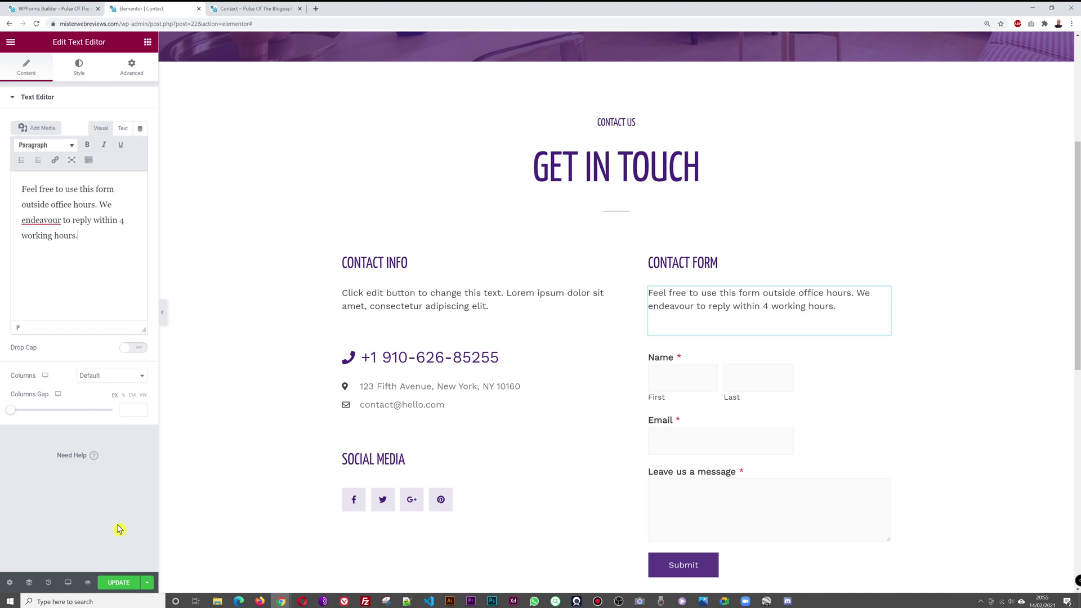
click(122, 583)
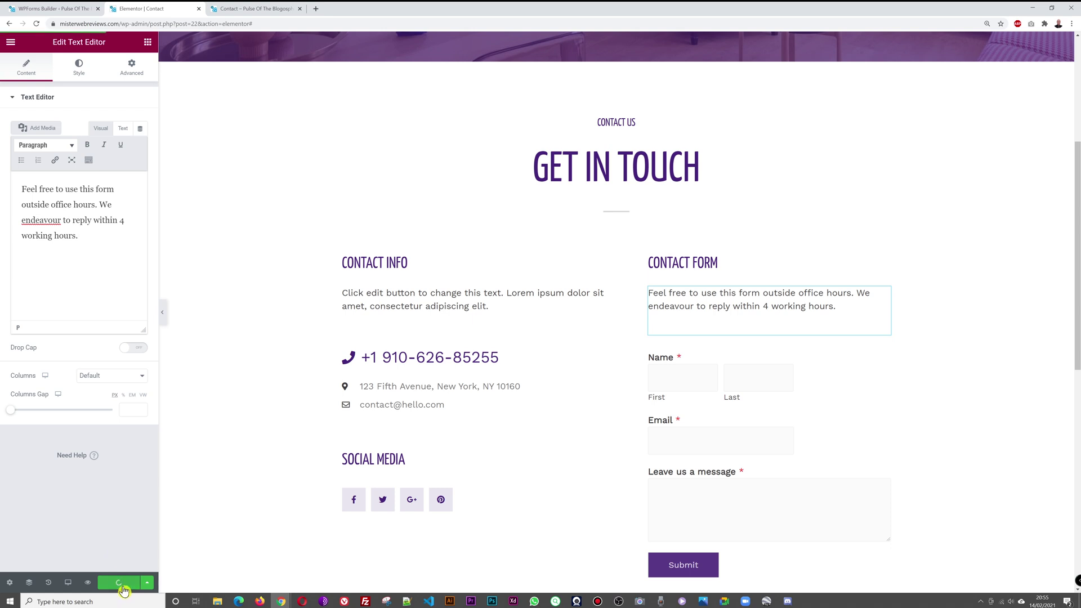
Reload the live Contact page and review the layout of the new contact form beside the contact info.
click(258, 10)
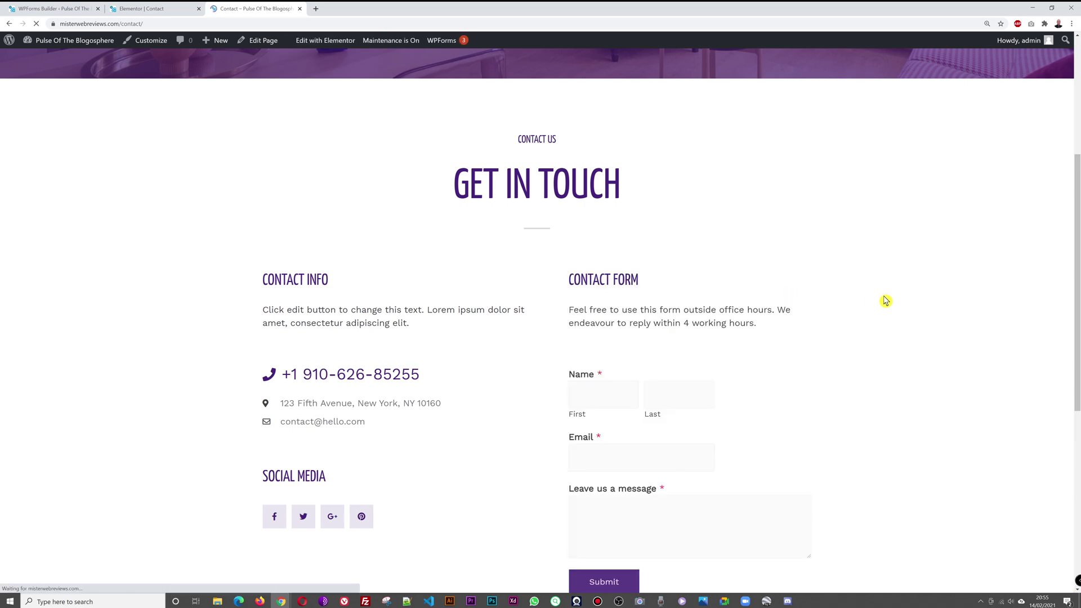
scroll(937, 312, down, 2)
scroll(937, 312, up, 6)
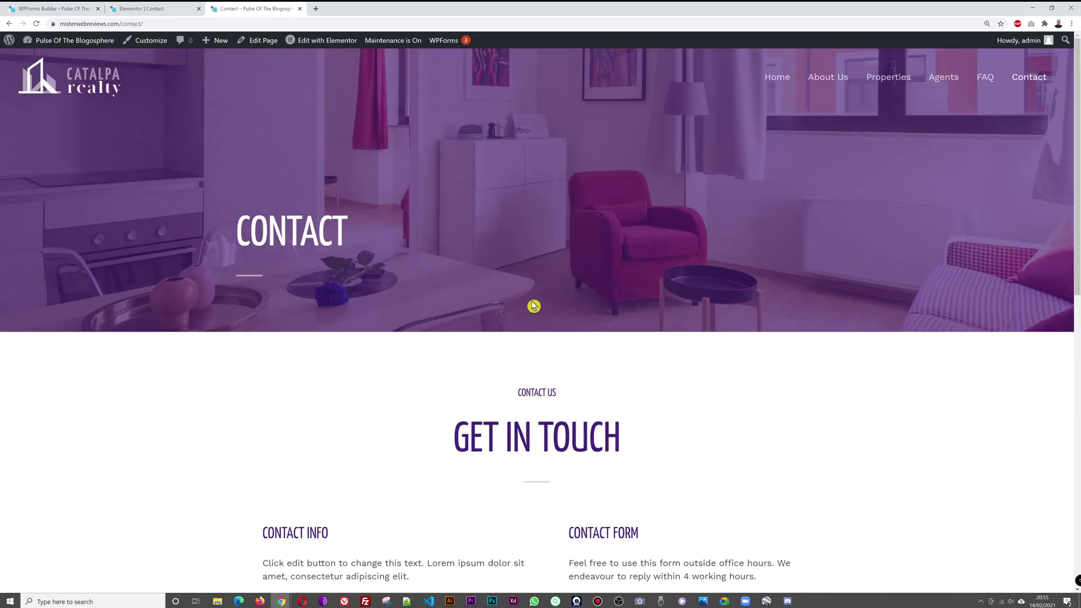
scroll(742, 271, down, 1)
scroll(743, 272, down, 3)
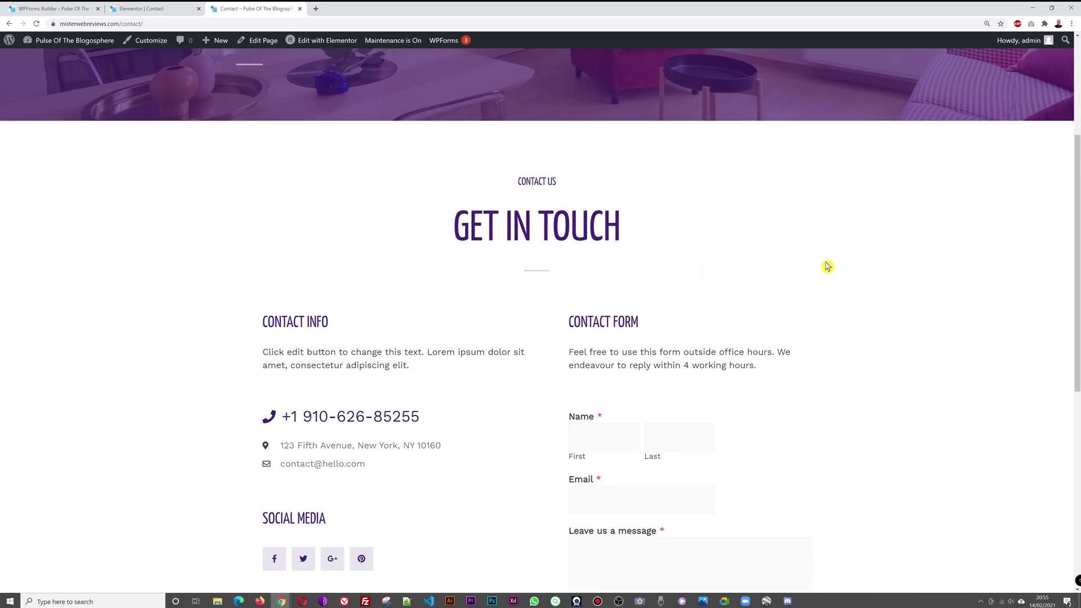
scroll(816, 265, down, 3)
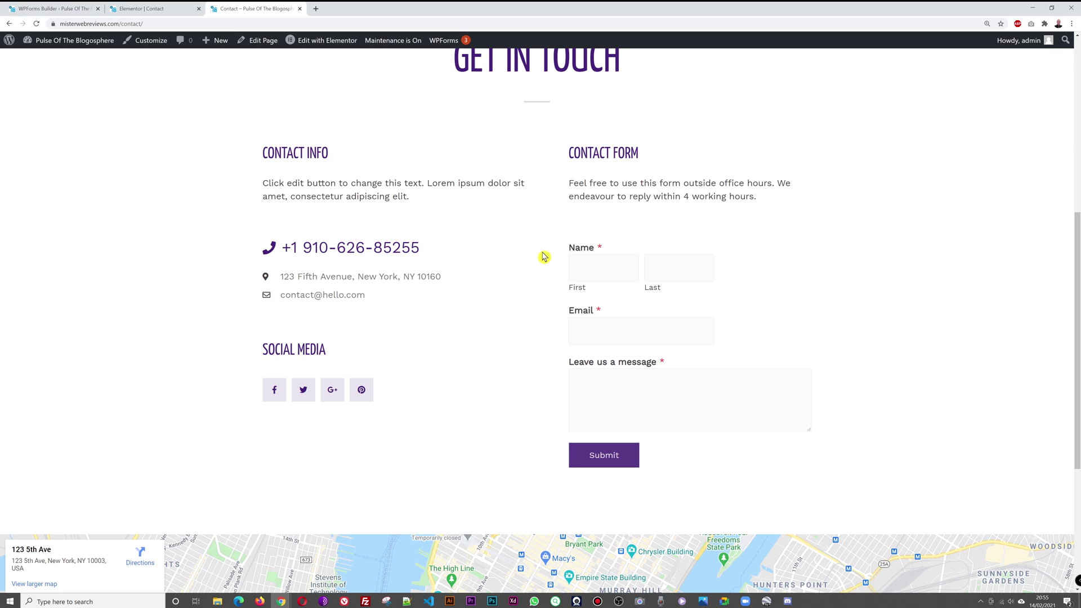
In the form builder's notification settings, replace the default Send To Email Address with the recipient's e-mail and save the form.
click(55, 8)
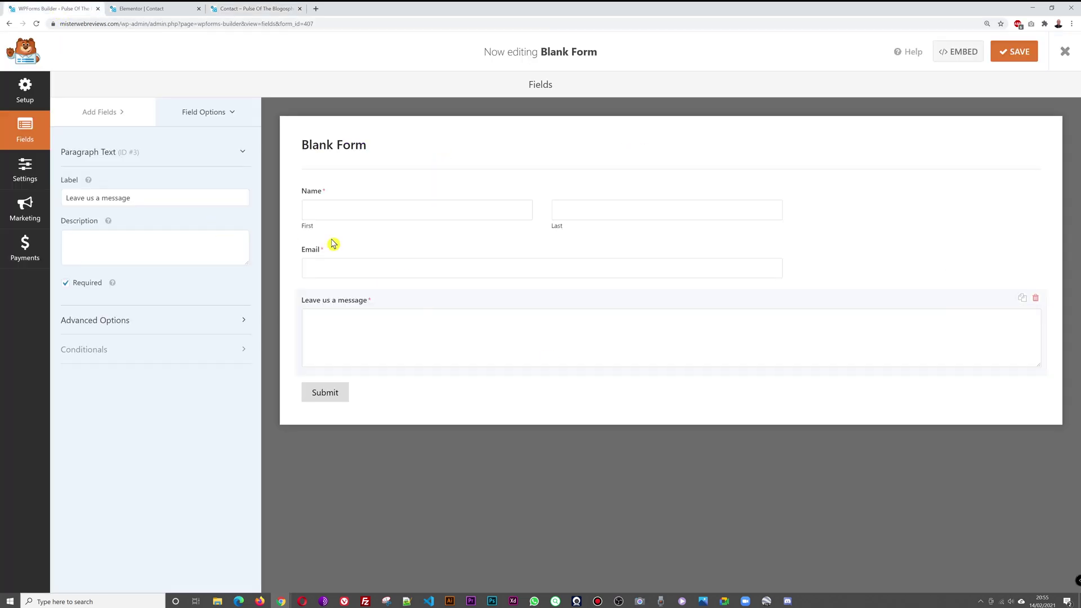
click(265, 9)
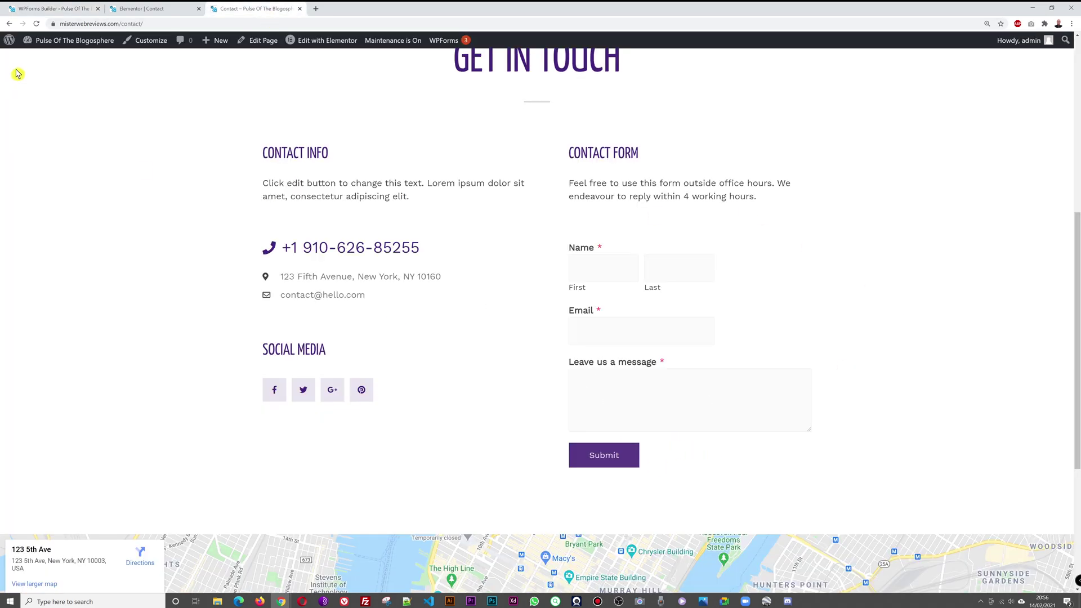
click(31, 12)
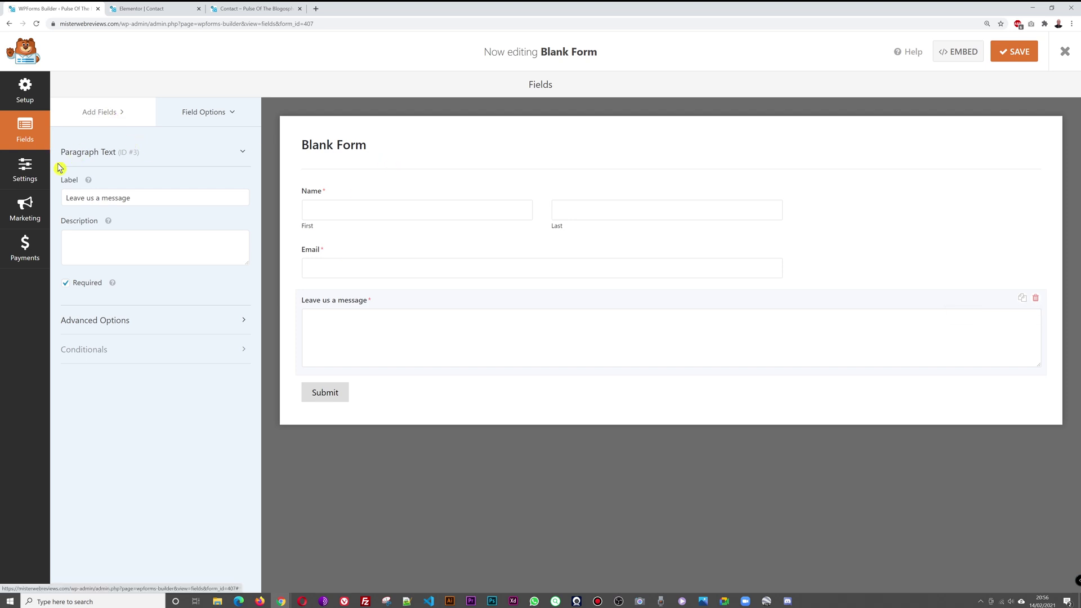
click(33, 175)
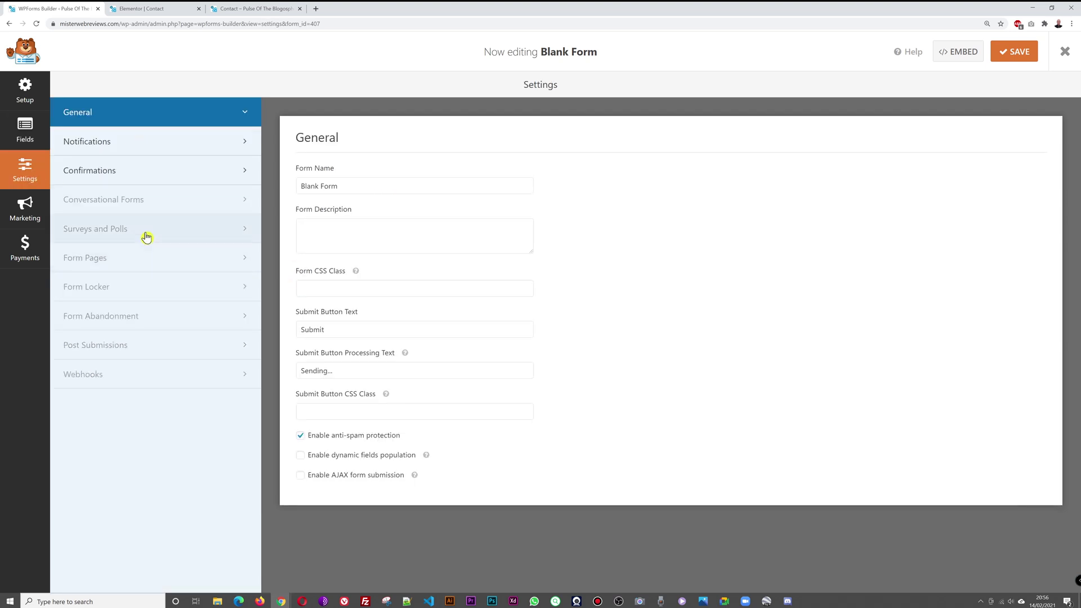
click(112, 146)
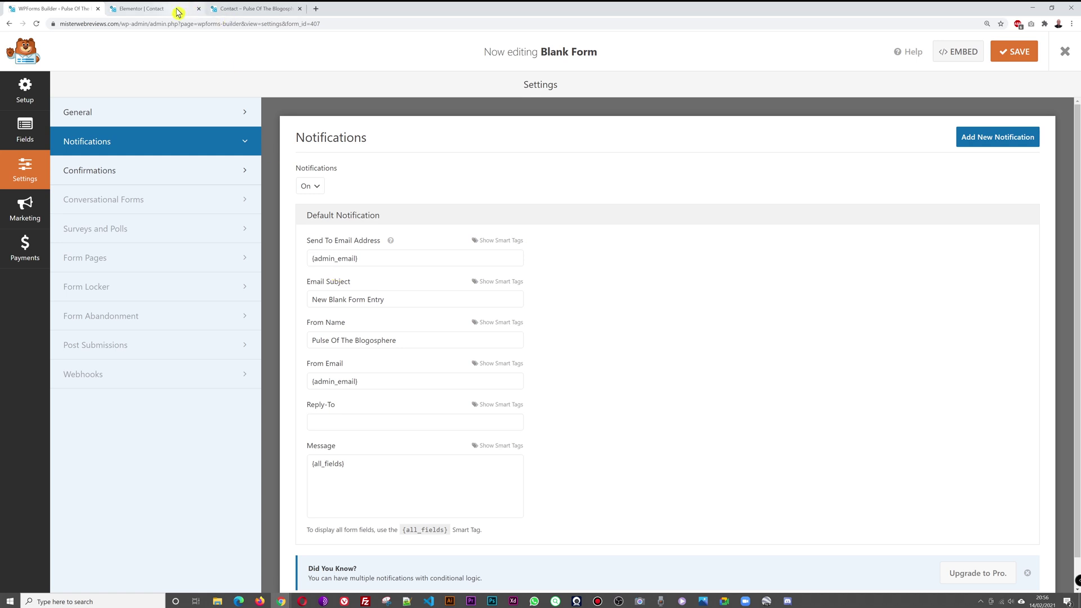
click(374, 260)
key(ctrl+a)
key(BackSpace)
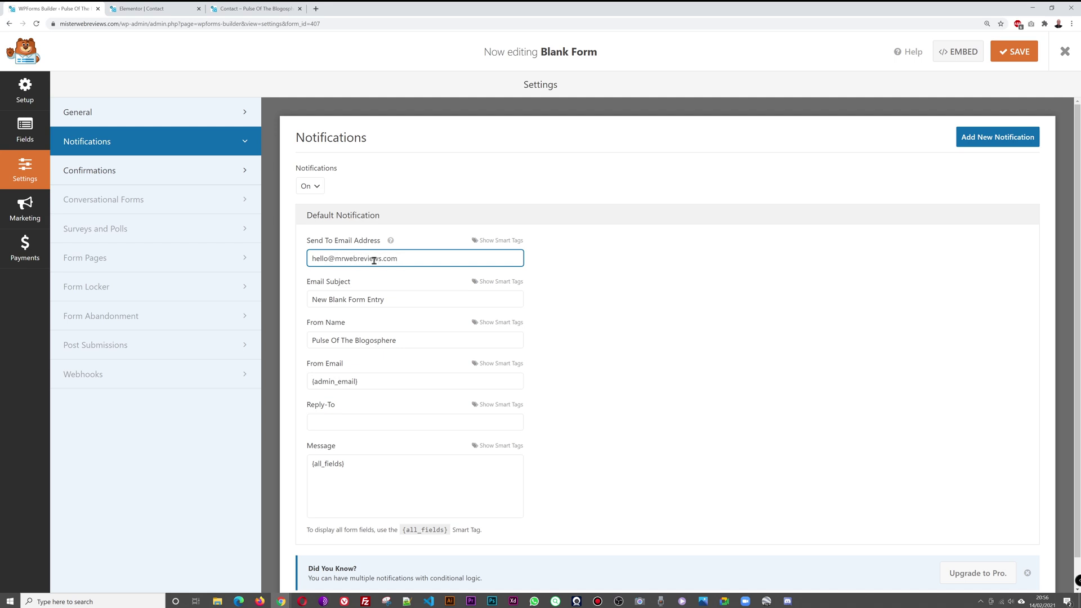
click(562, 325)
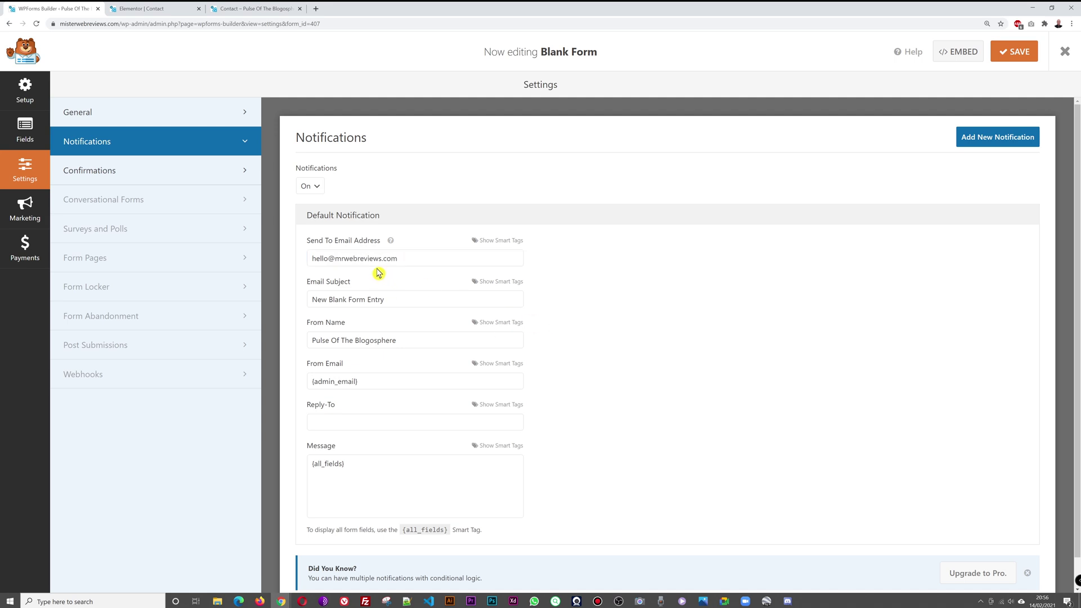
click(1013, 58)
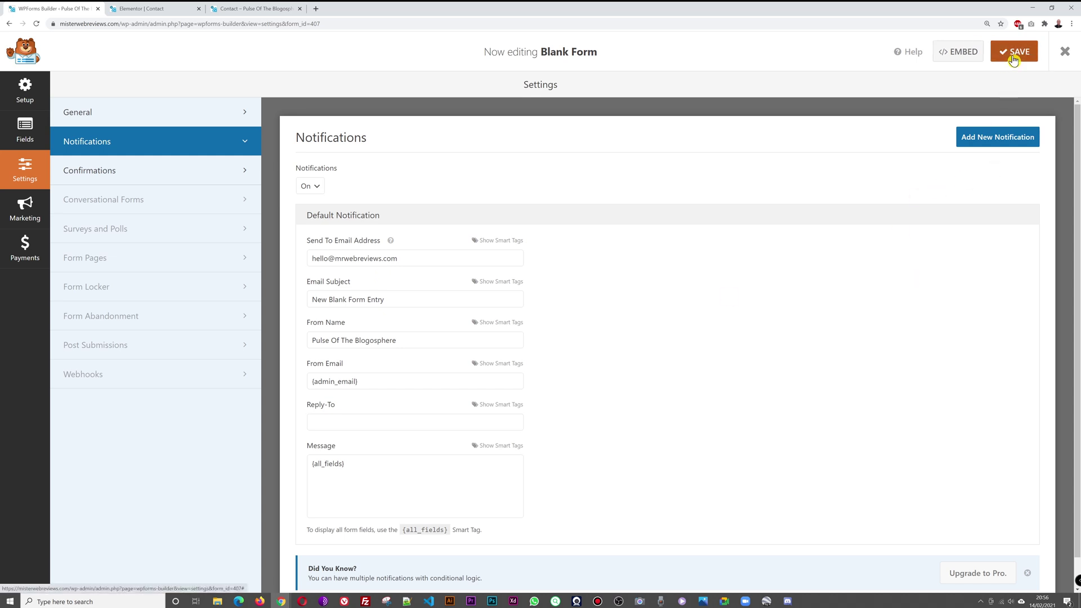
Reload the live Contact page, fill in the form with a test name, e-mail and message beginning "This is a test from the contact", and submit it.
click(266, 12)
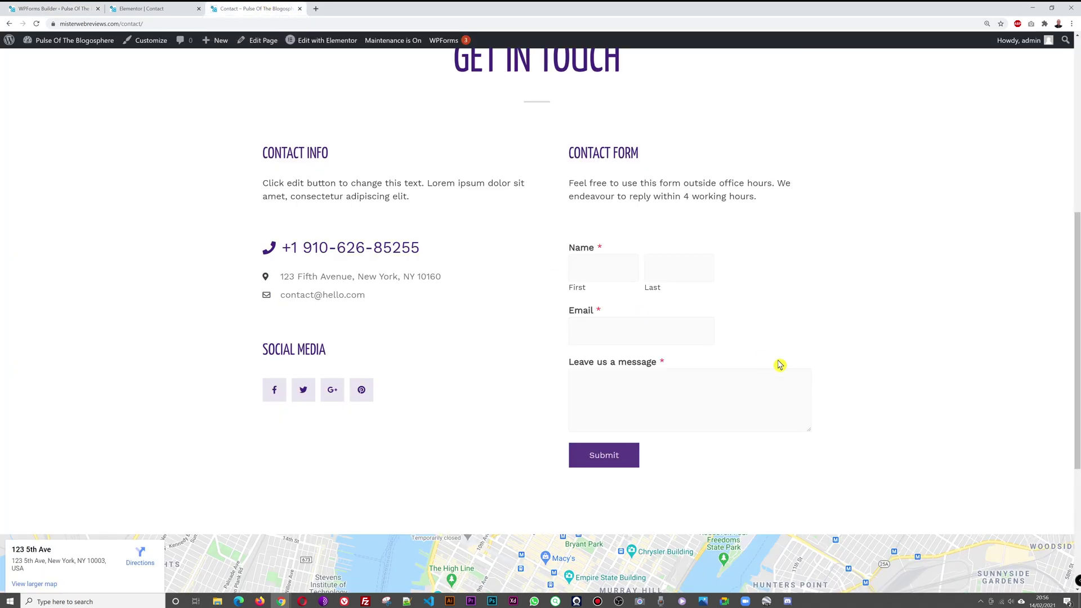
key(F5)
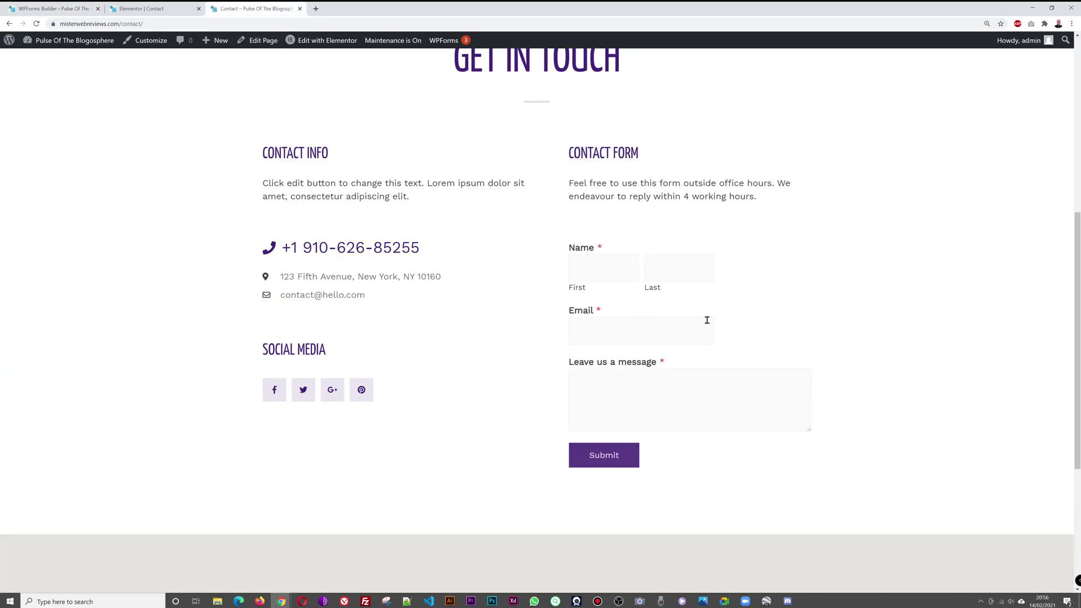
click(621, 268)
text(John)
key(Tab)
key(Tab)
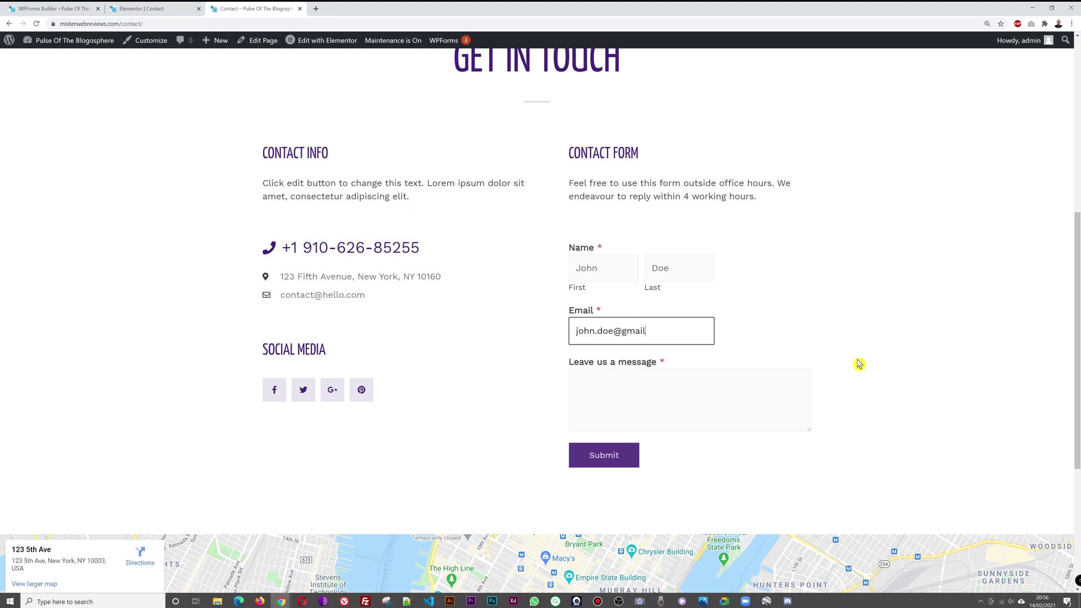
key(Tab)
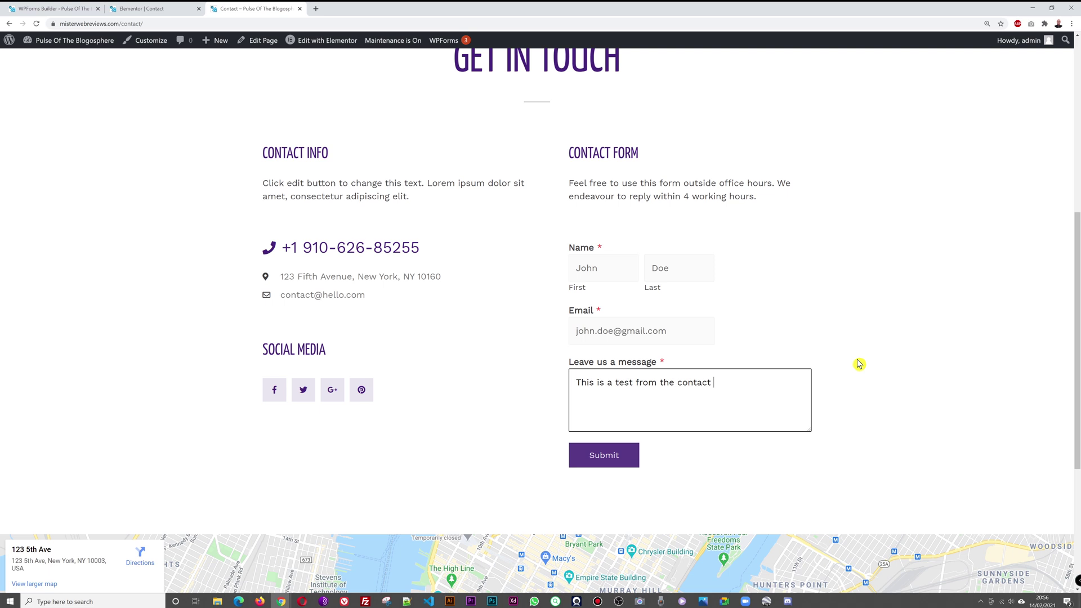
click(605, 467)
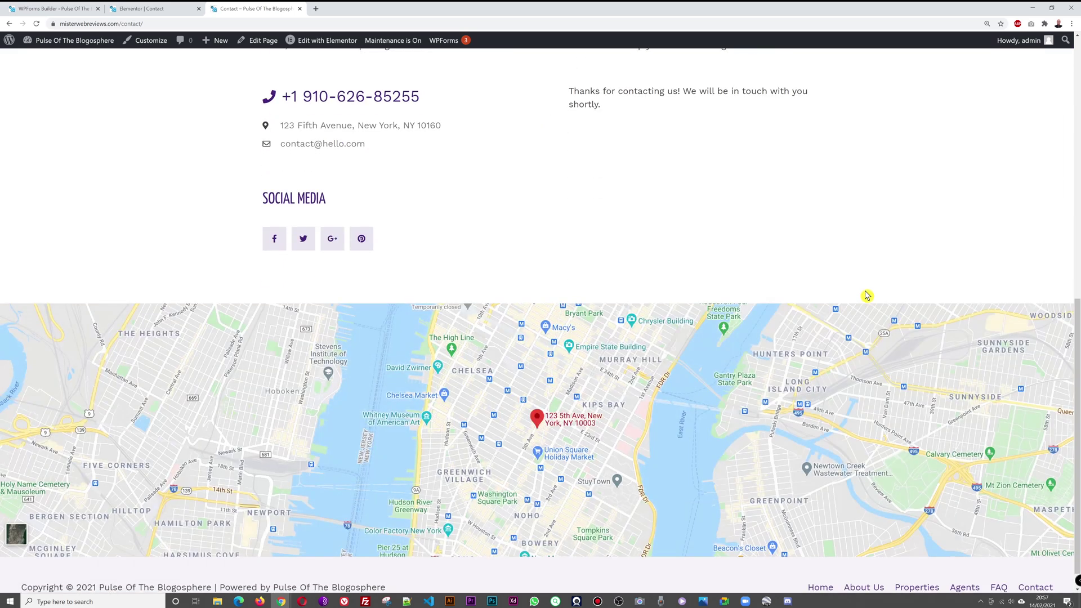
scroll(863, 298, up, 3)
scroll(867, 295, up, 1)
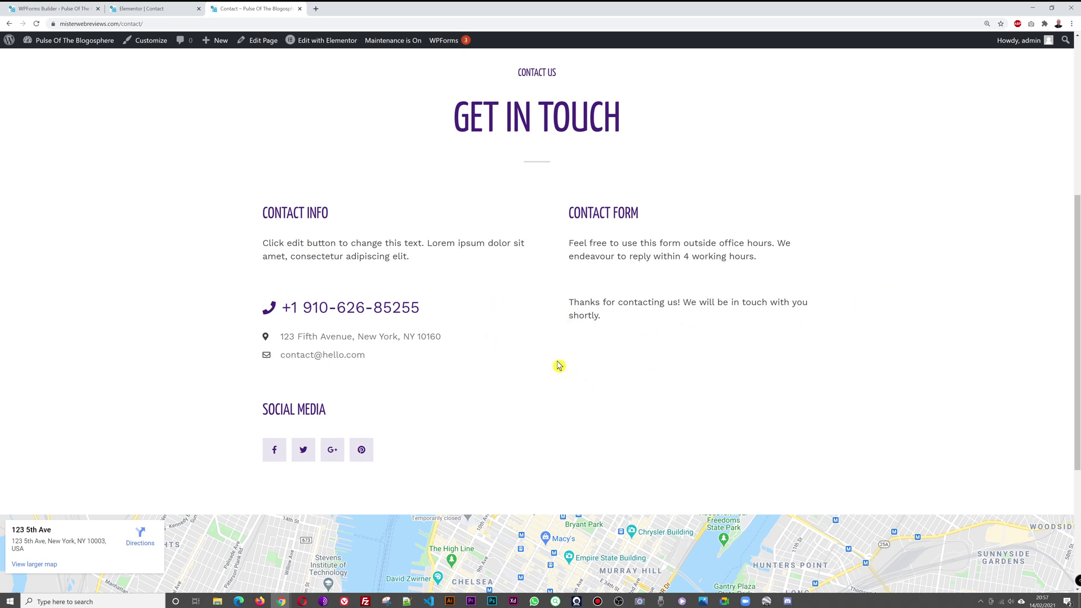
Return to the form builder and review the form's default confirmation type and message.
click(76, 10)
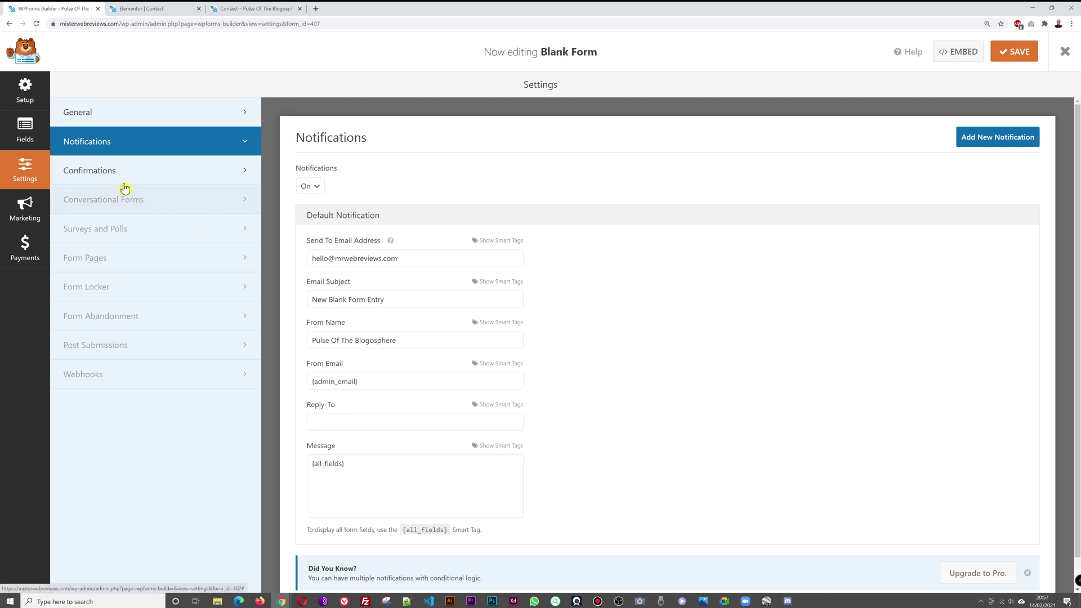
click(108, 175)
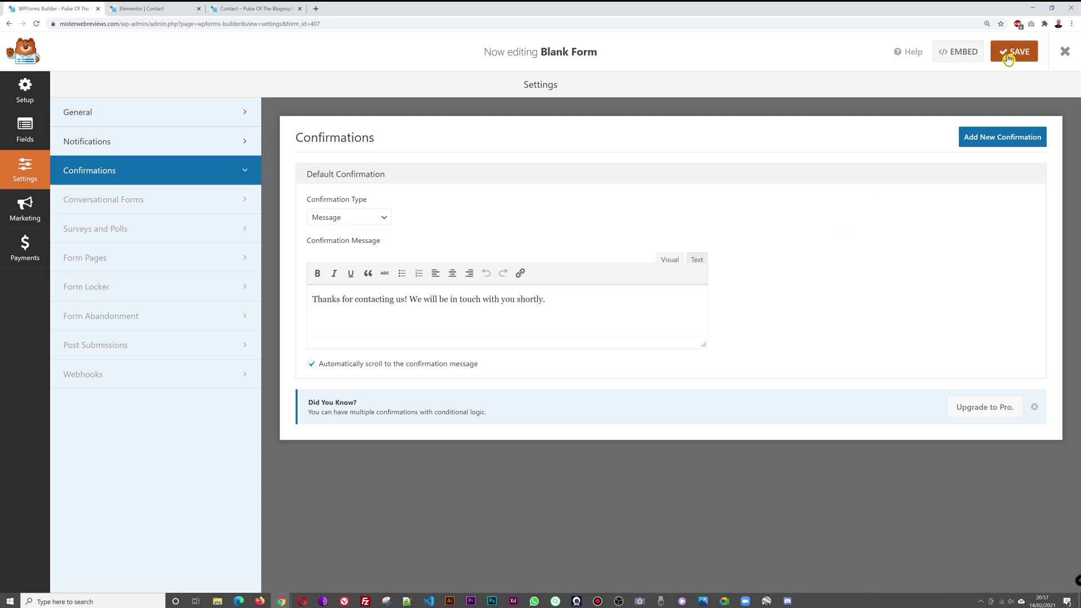
Go back to the live site and open its Home page to view the hero section.
click(258, 9)
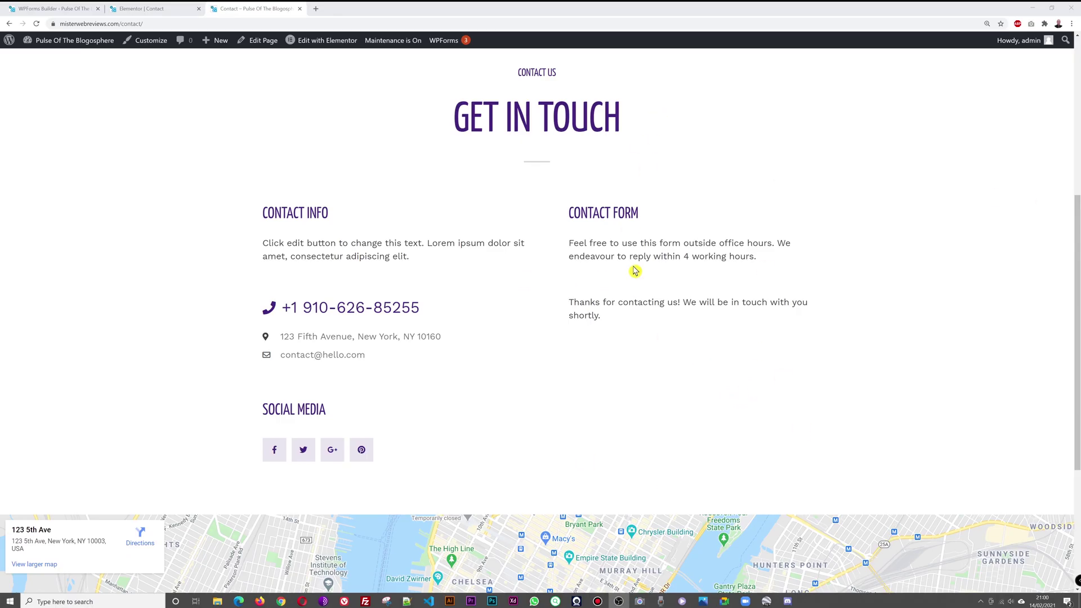
scroll(636, 272, up, 5)
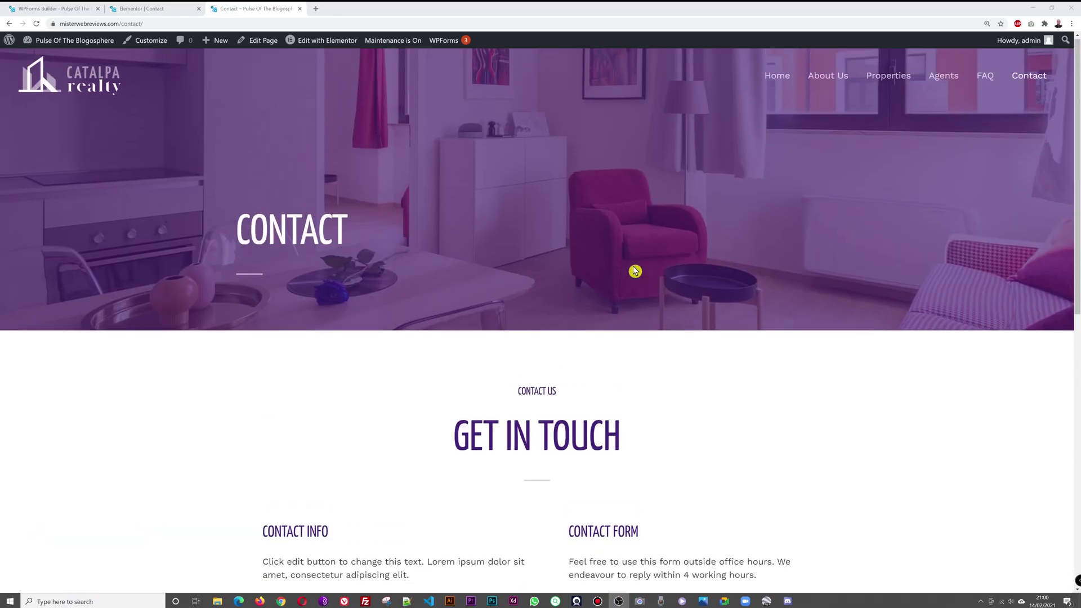
click(771, 87)
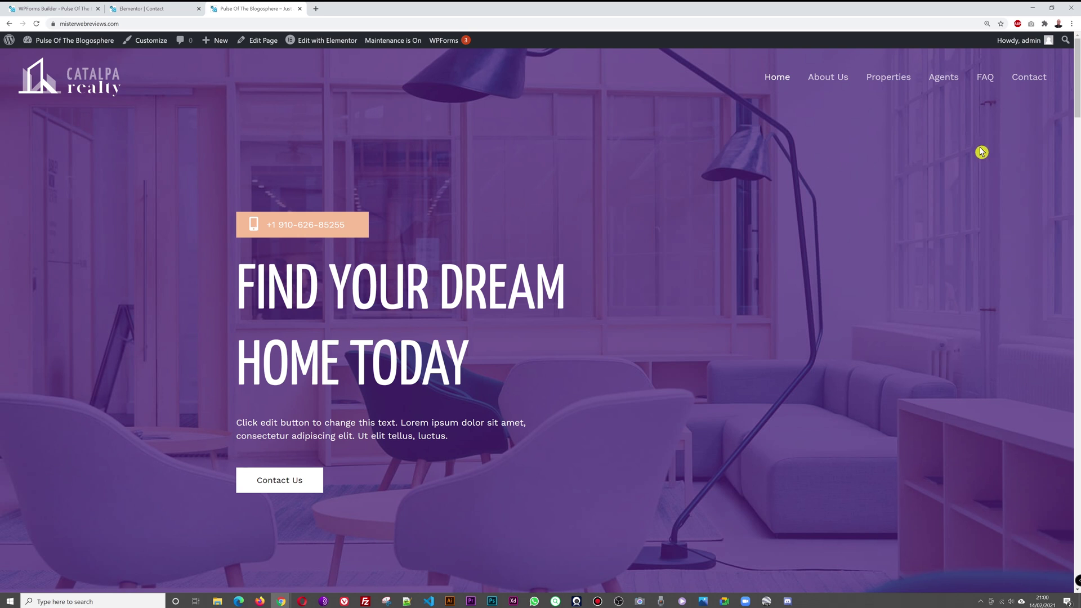
Close the form builder and copy the Blank Form's shortcode from the Forms Overview.
click(55, 8)
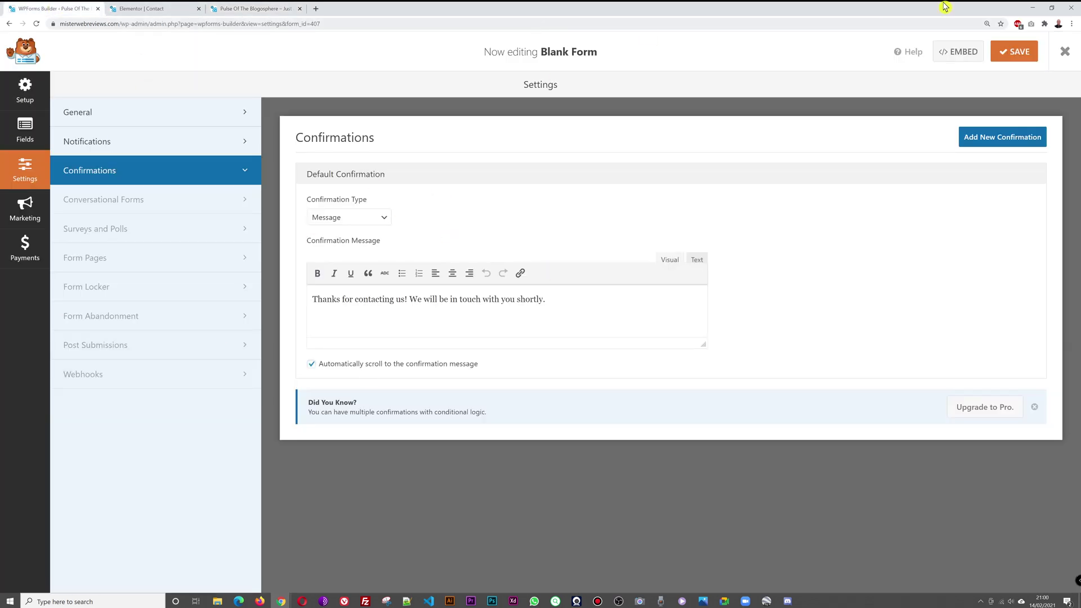
click(1065, 52)
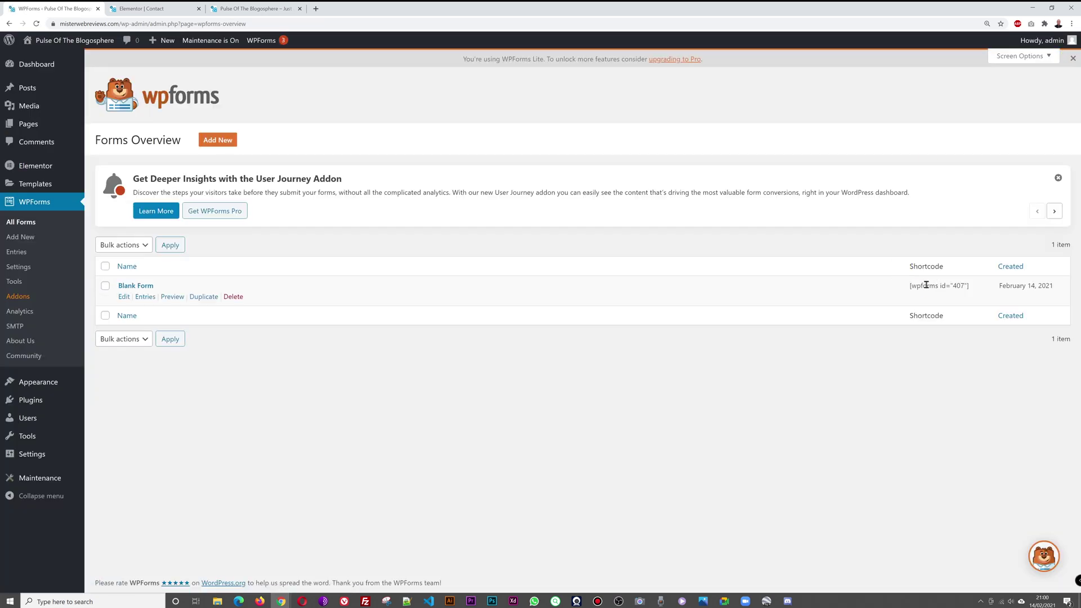
drag(910, 286, 969, 286)
right_click(928, 286)
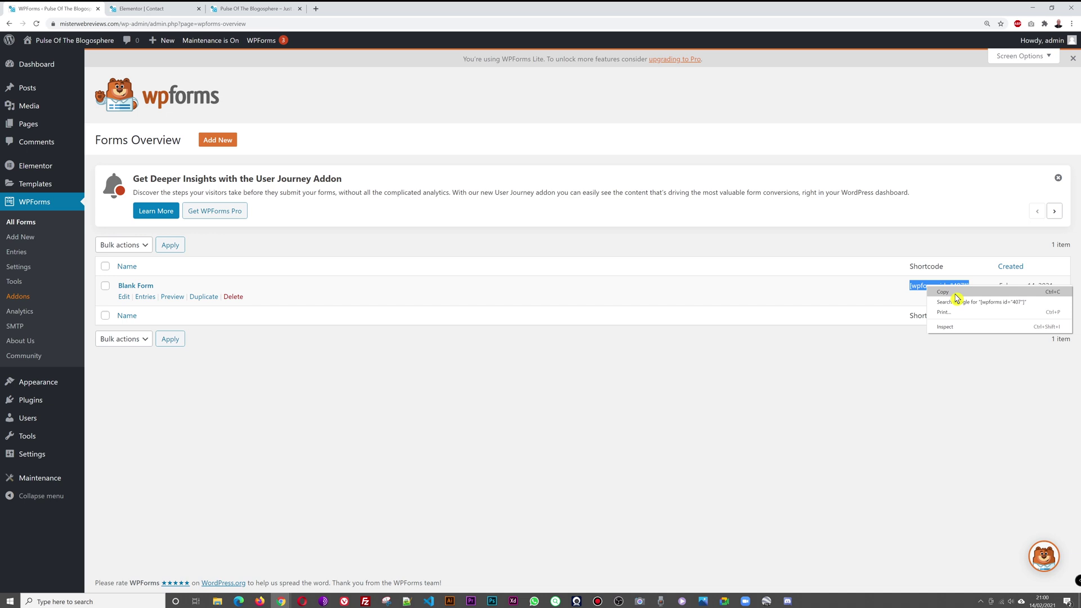
click(957, 297)
Open the Home page for editing with Elementor in a new browser tab from the list of all pages.
mouse_move(34, 128)
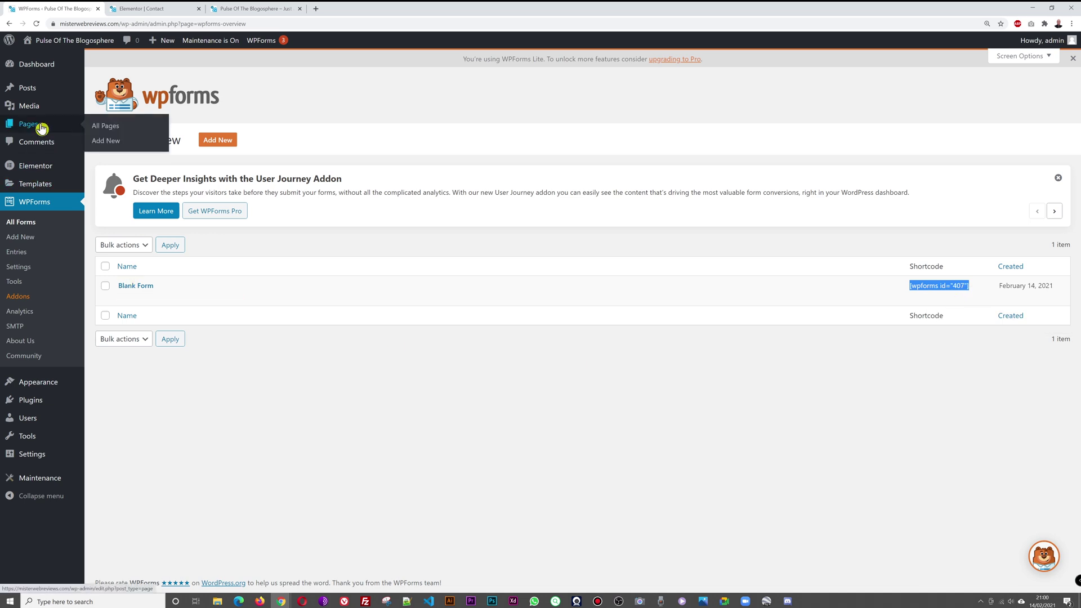
click(102, 127)
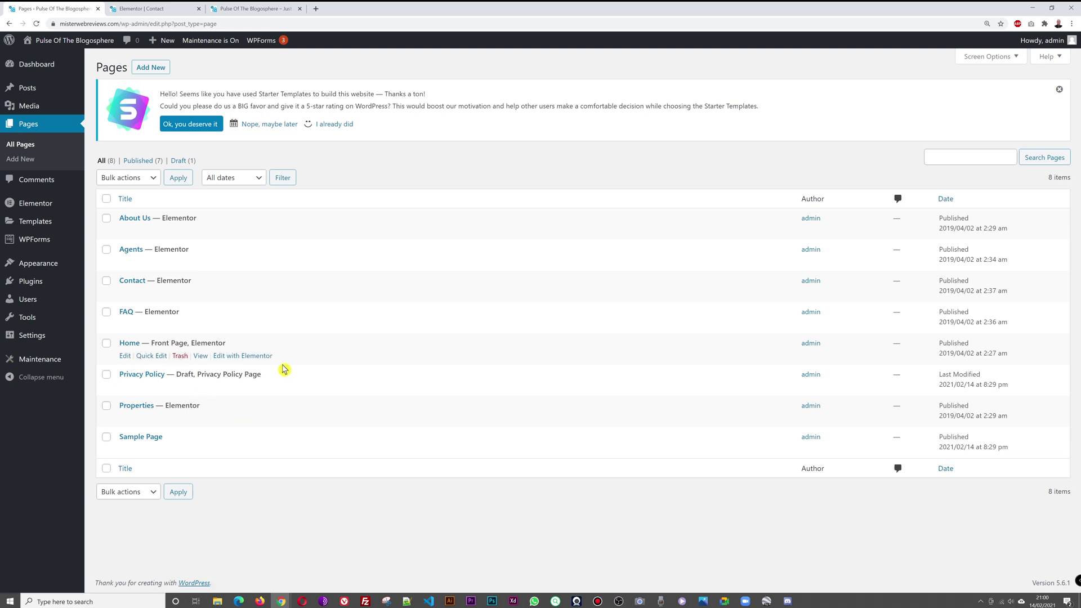
right_click(246, 356)
click(259, 365)
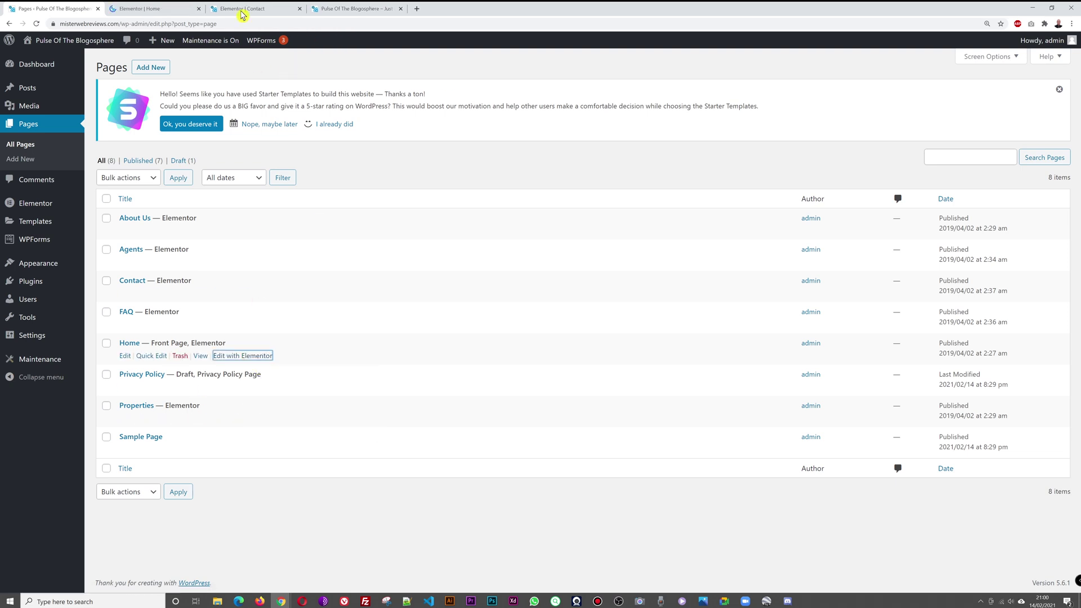
click(146, 9)
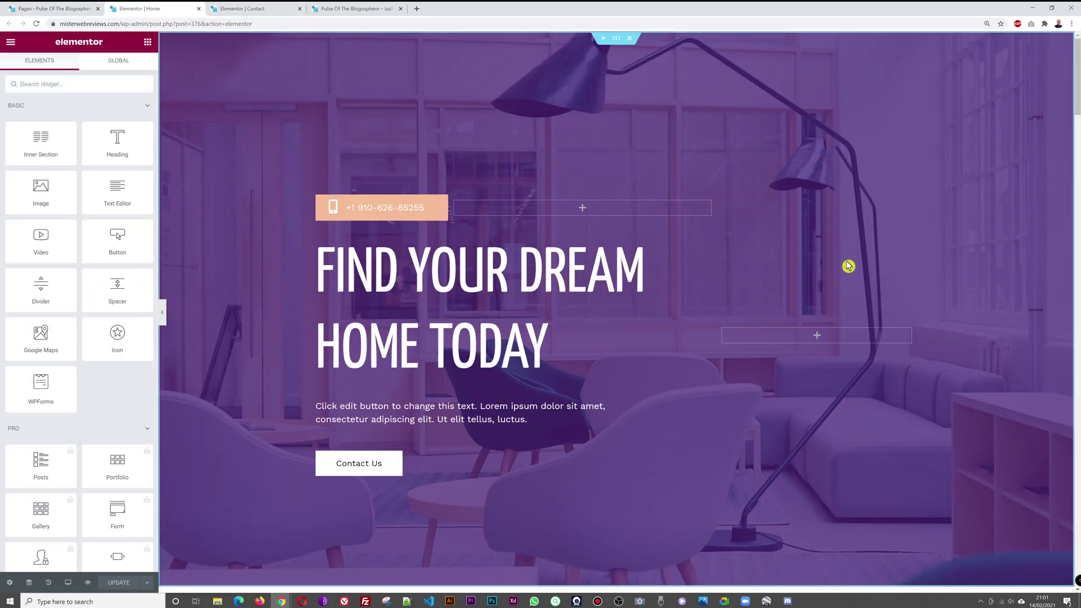
Add a Shortcode widget to the empty column beside the hero headline, paste [wpforms id="407"] into it and apply the change.
click(102, 85)
text(short)
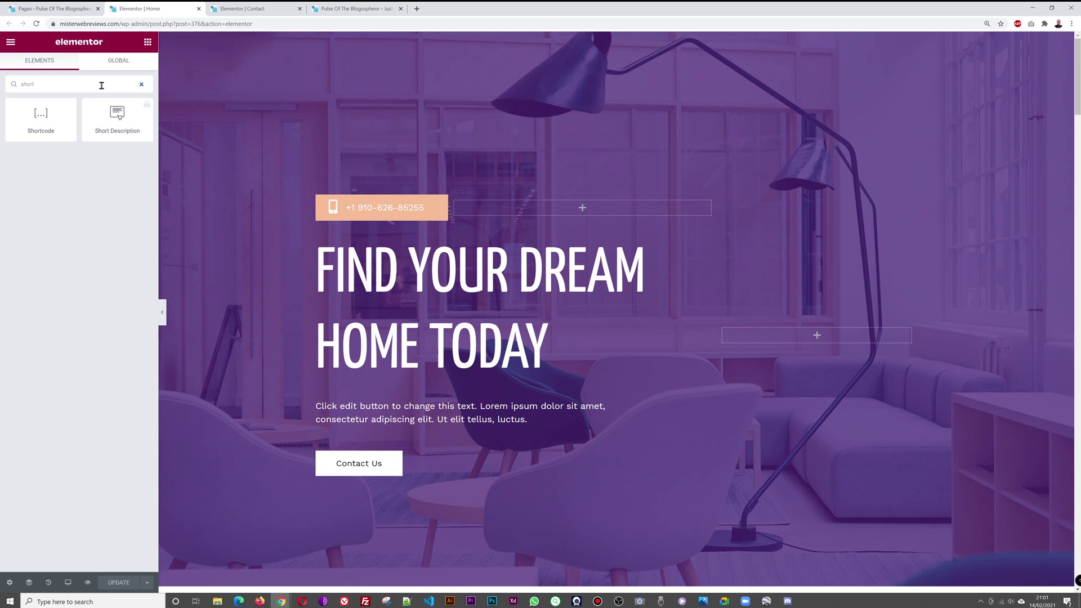
drag(44, 119, 798, 341)
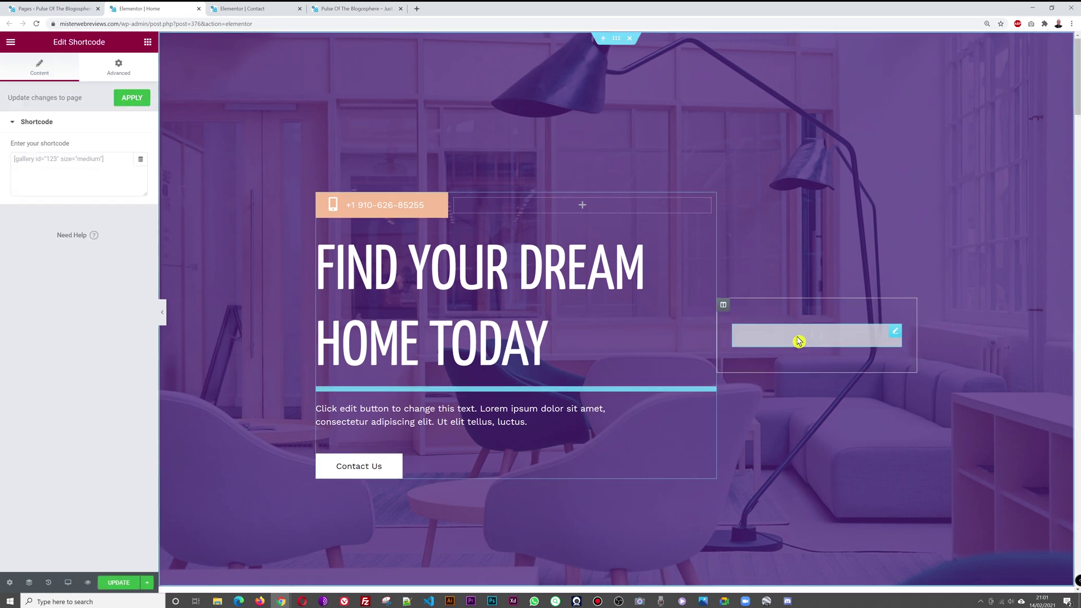
key(ctrl+v)
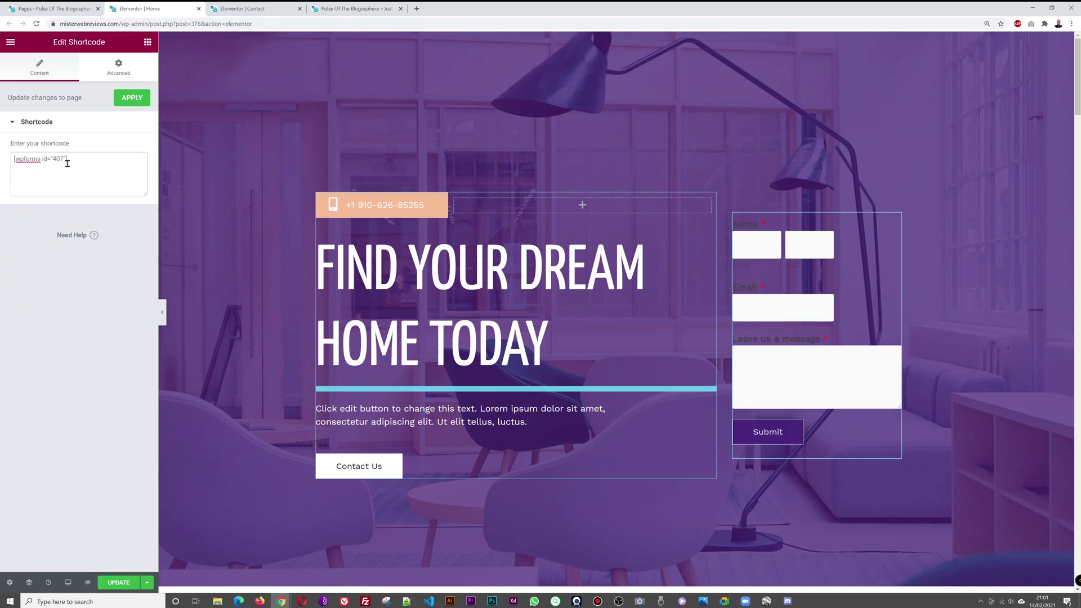
click(131, 99)
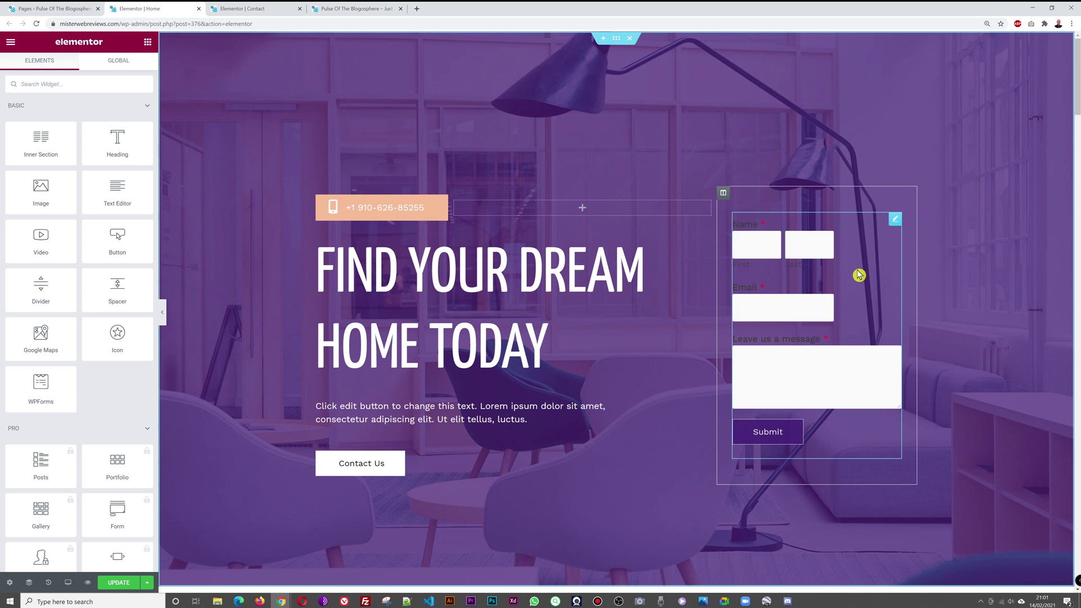
Set the background color of the column holding the form to white, #FFFFFF.
click(724, 194)
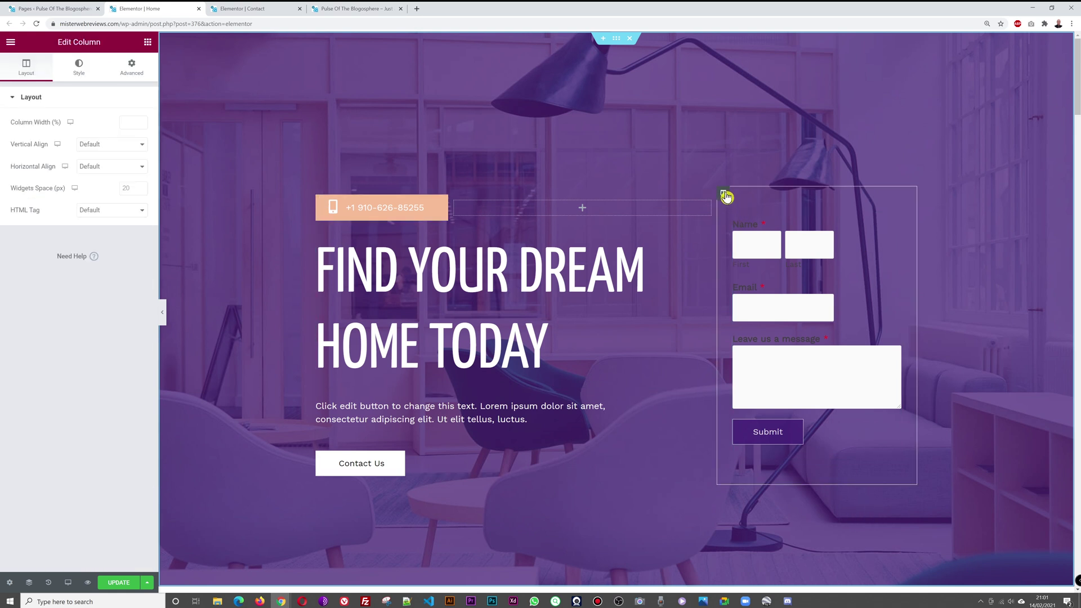
click(83, 72)
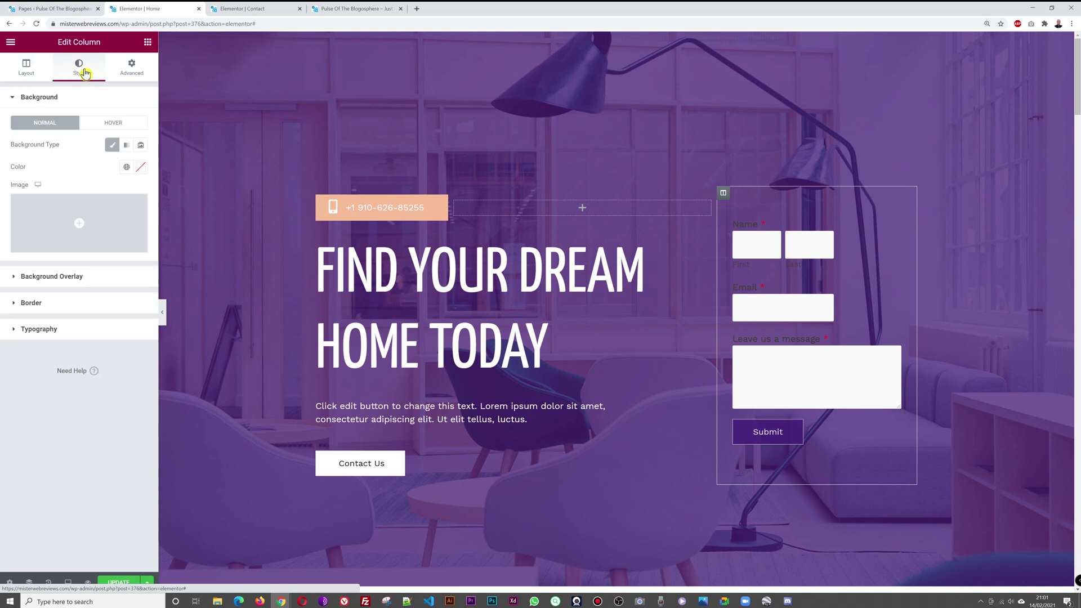
click(141, 170)
mouse_move(62, 254)
mouse_down()
mouse_move(5, 206)
mouse_move(1, 186)
mouse_up()
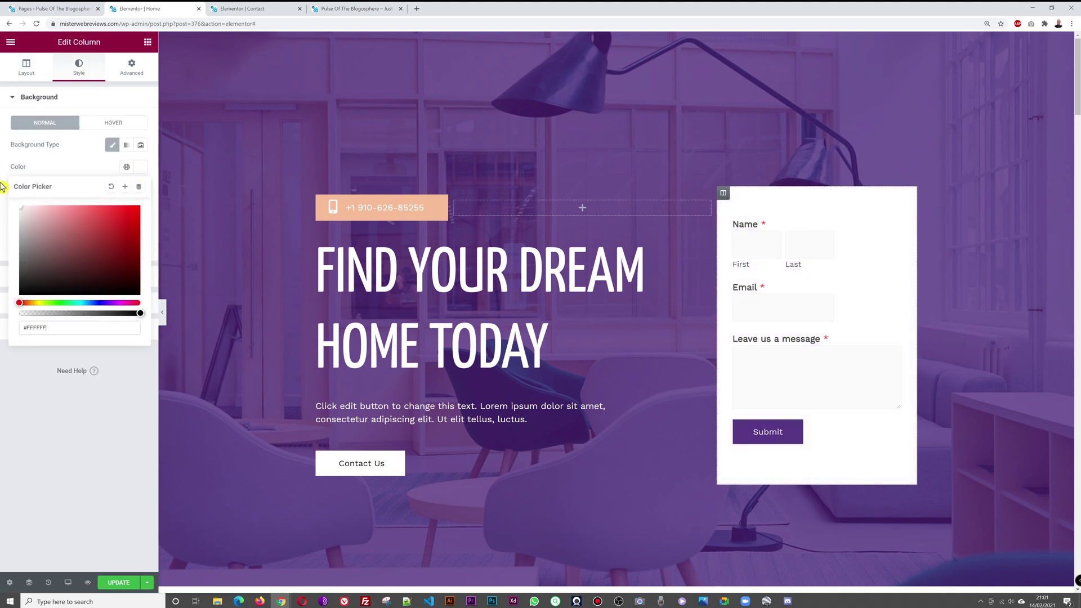
click(51, 432)
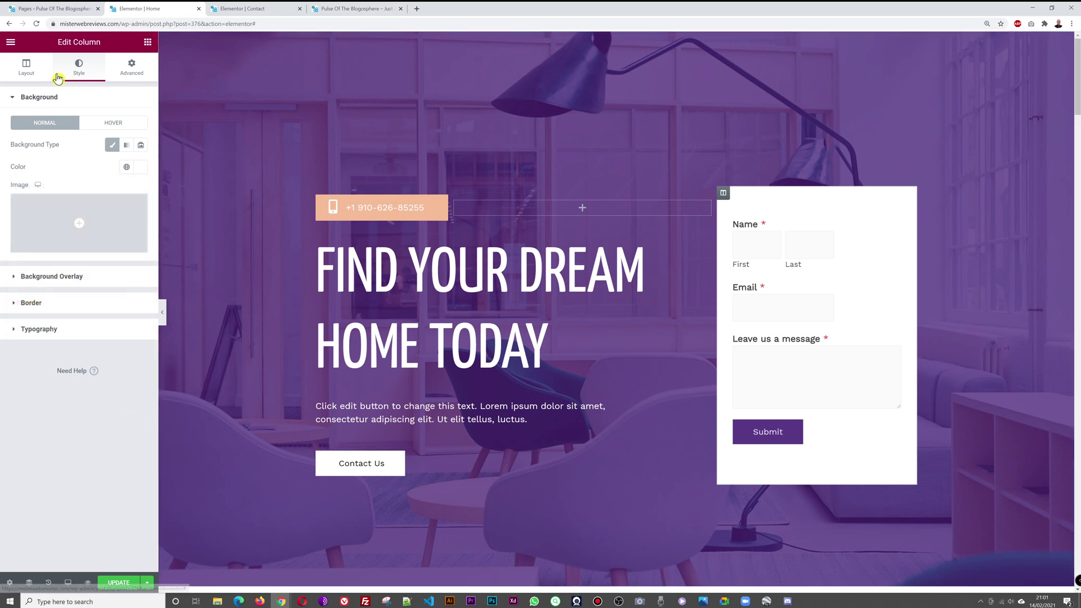
Add a Heading widget above the form in the white hero column.
click(32, 78)
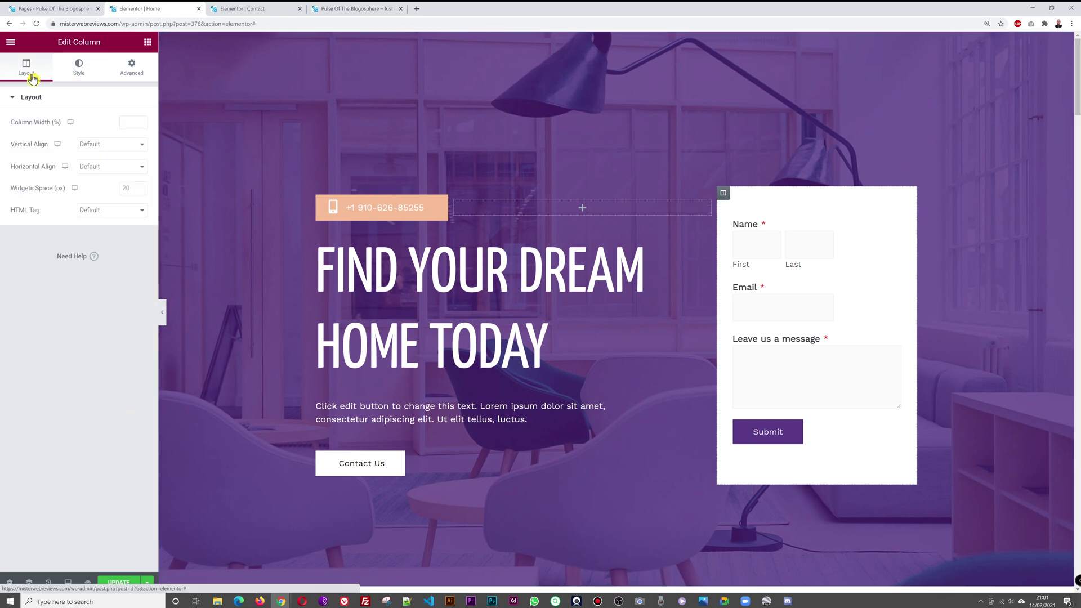
click(147, 41)
drag(116, 137, 787, 215)
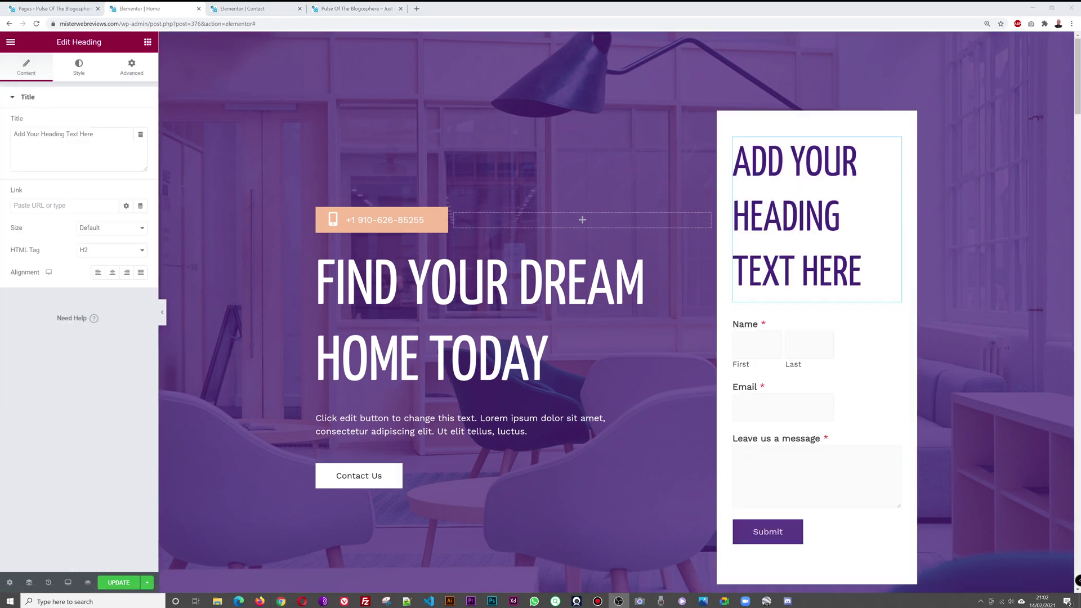
Set the heading's HTML tag to H3 and its title to "Request details", and update the page.
click(142, 250)
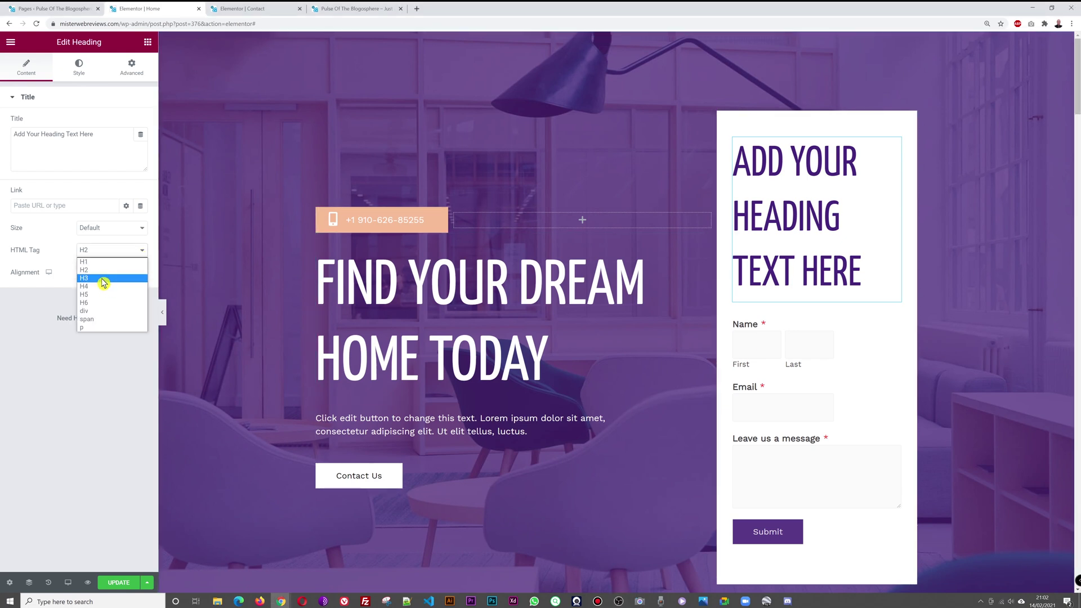
click(102, 278)
triple_click(106, 134)
text(Request details)
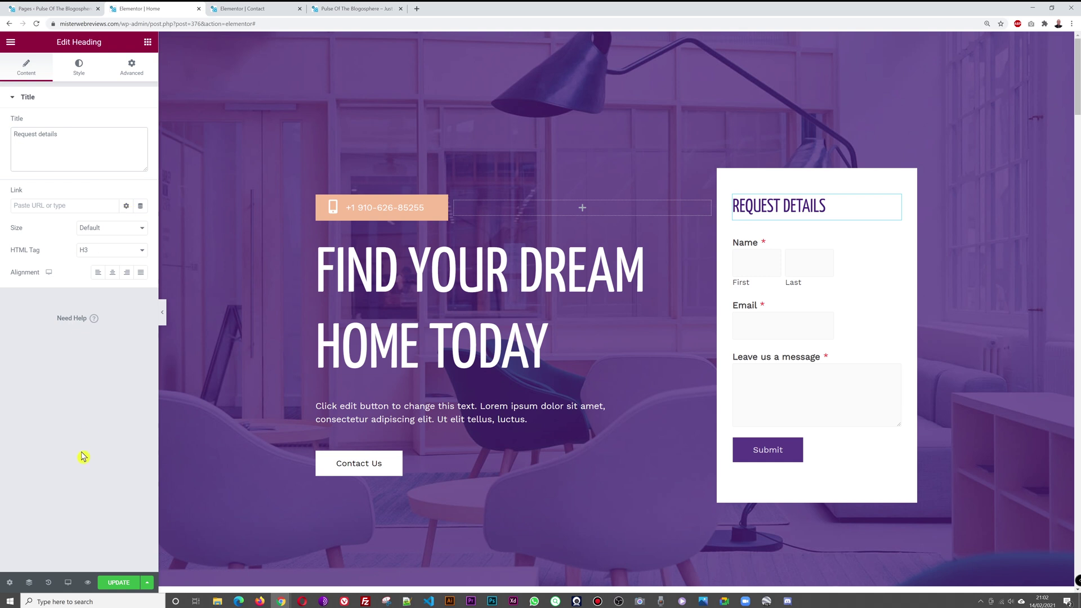
click(108, 583)
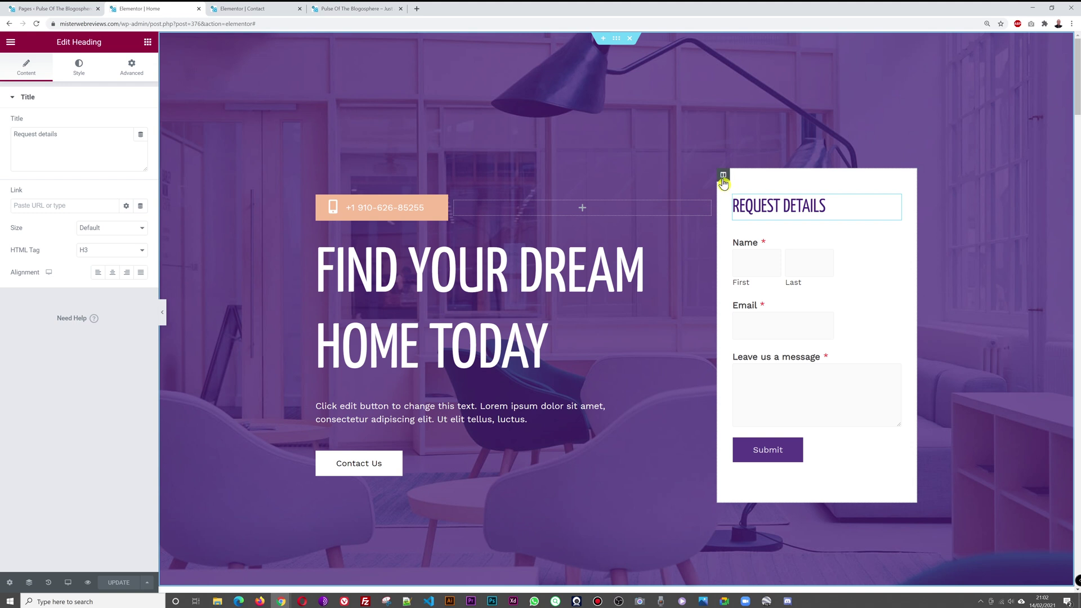
Set the form column's padding to a linked 80 px on all four sides and update the page.
click(724, 175)
click(132, 67)
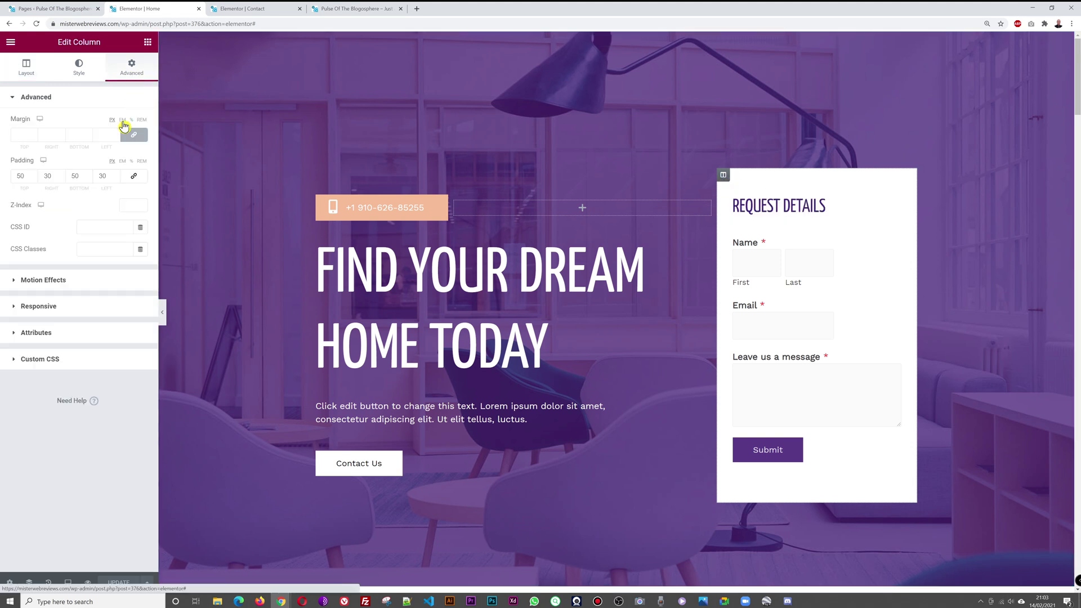
click(134, 178)
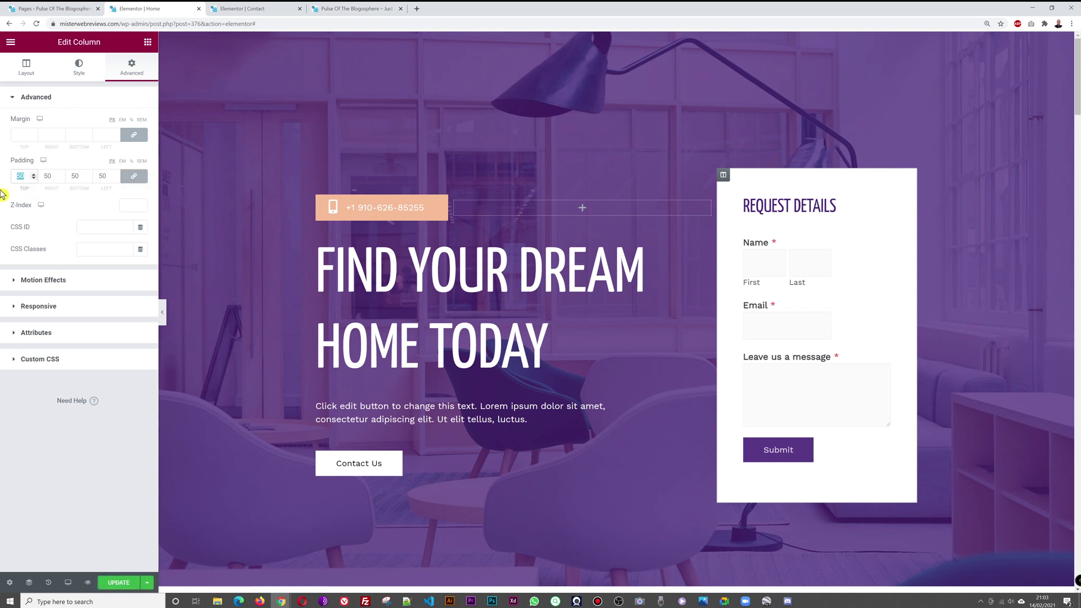
text(80)
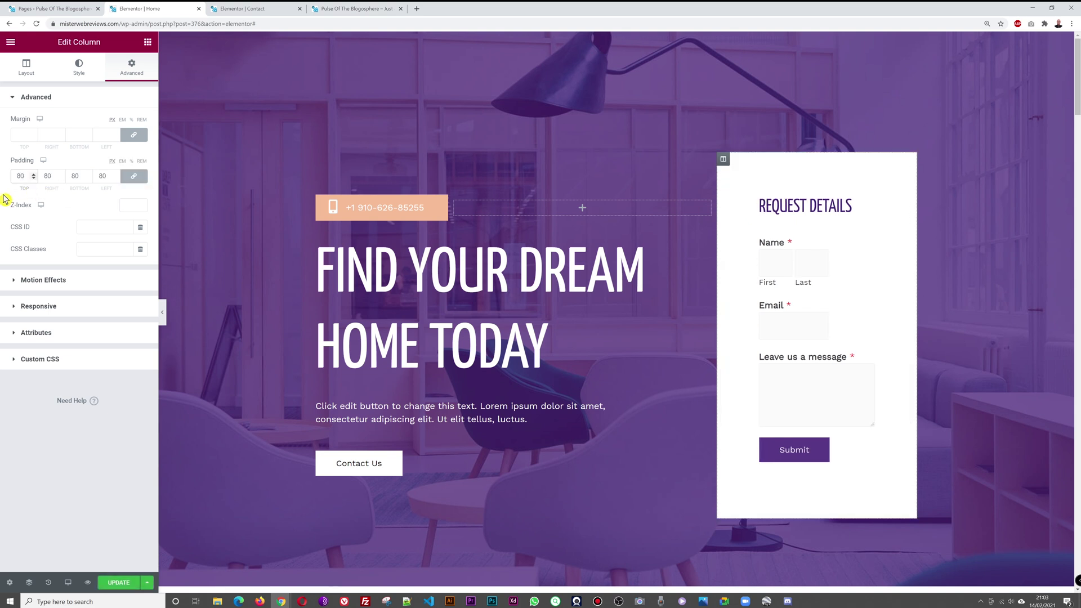
click(107, 580)
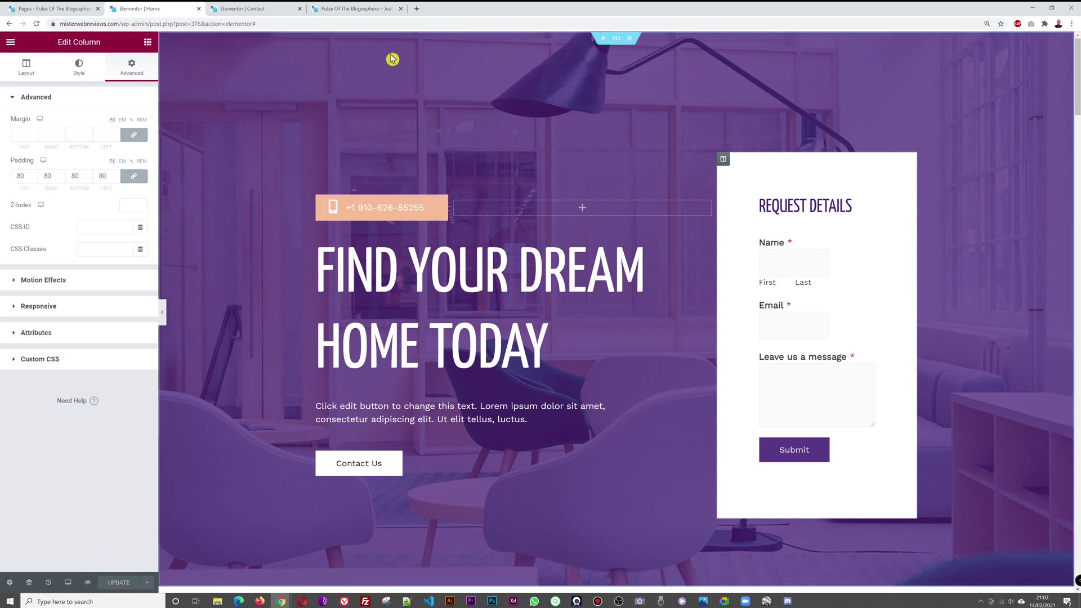
Check the form on the live Home page by placing the cursor in its last name, email and message fields.
click(348, 8)
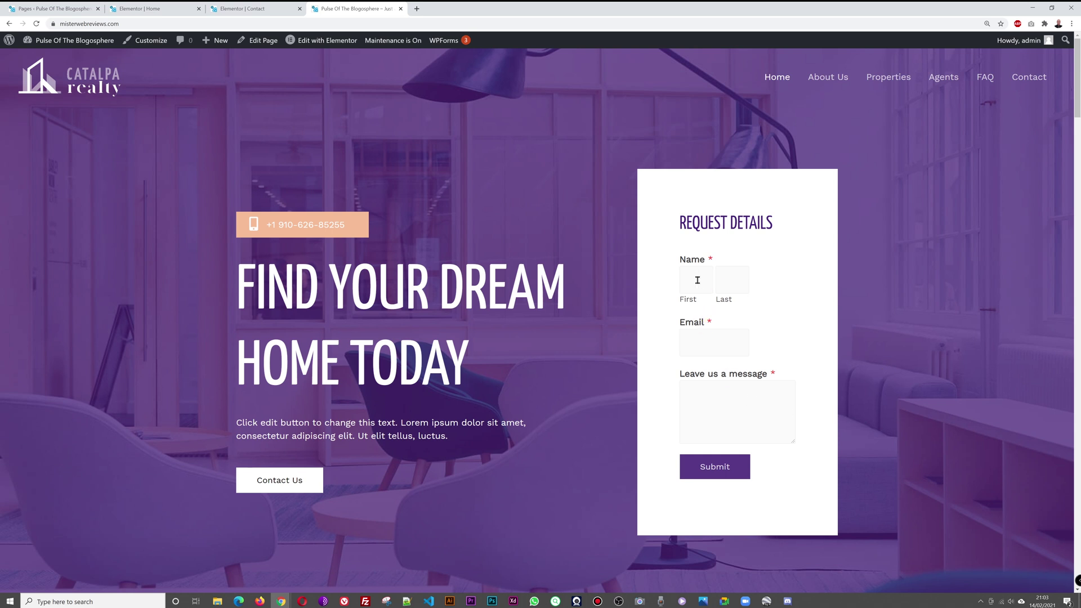
click(730, 281)
click(720, 338)
click(730, 397)
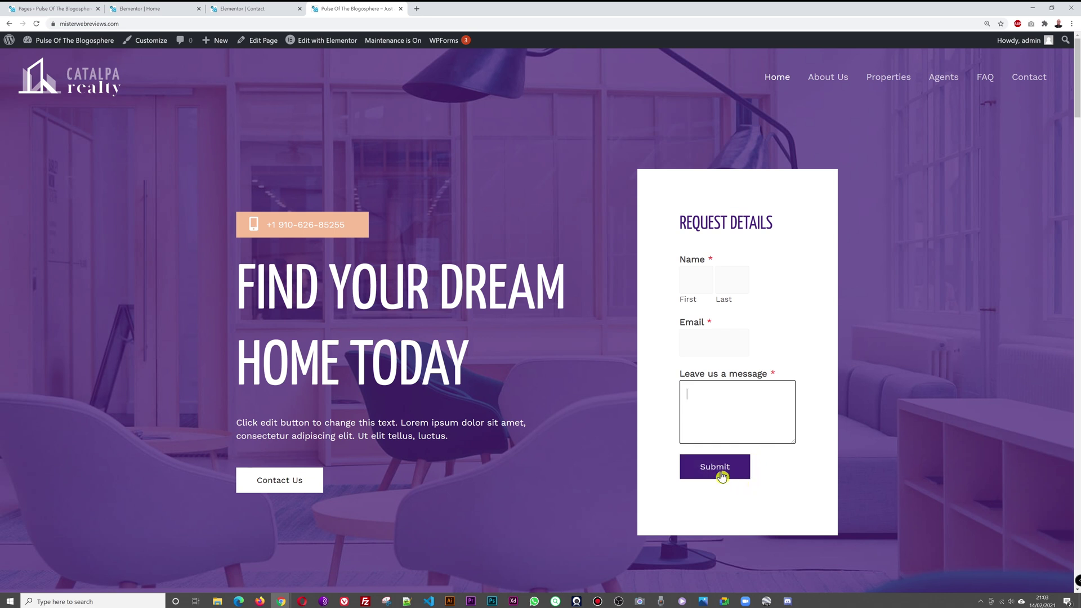
key(alt+Tab)
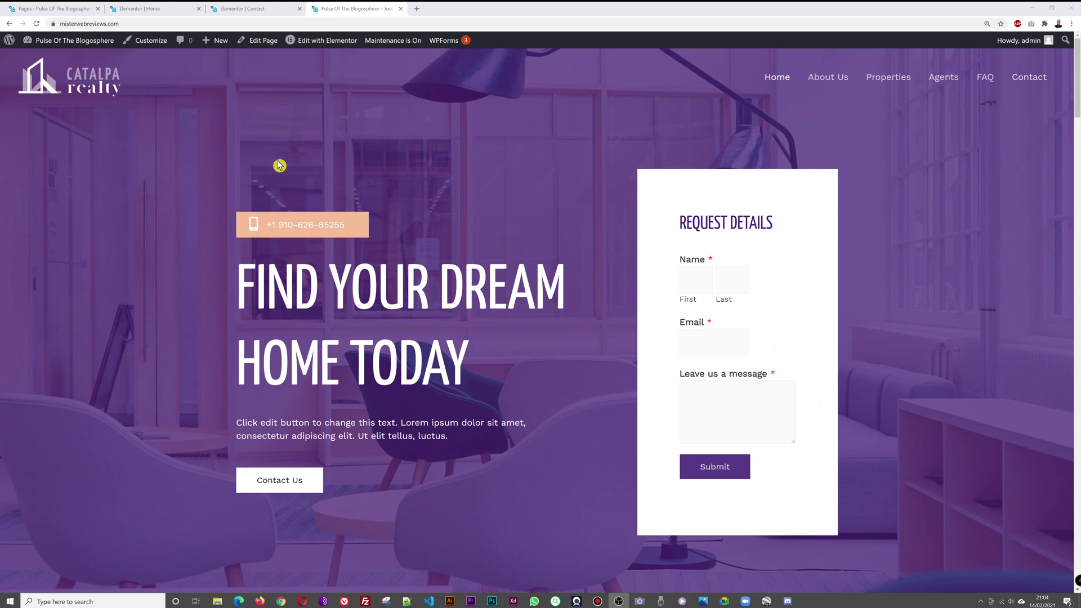
Return to the WordPress admin, open the WPForms list of all forms and duplicate the Blank Form.
click(102, 14)
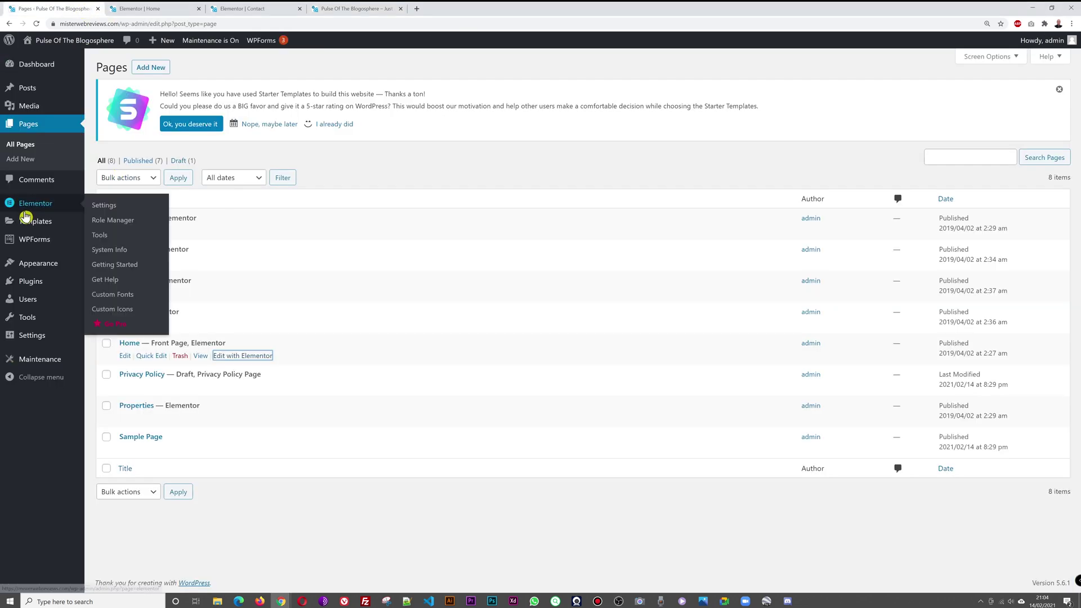
mouse_move(34, 240)
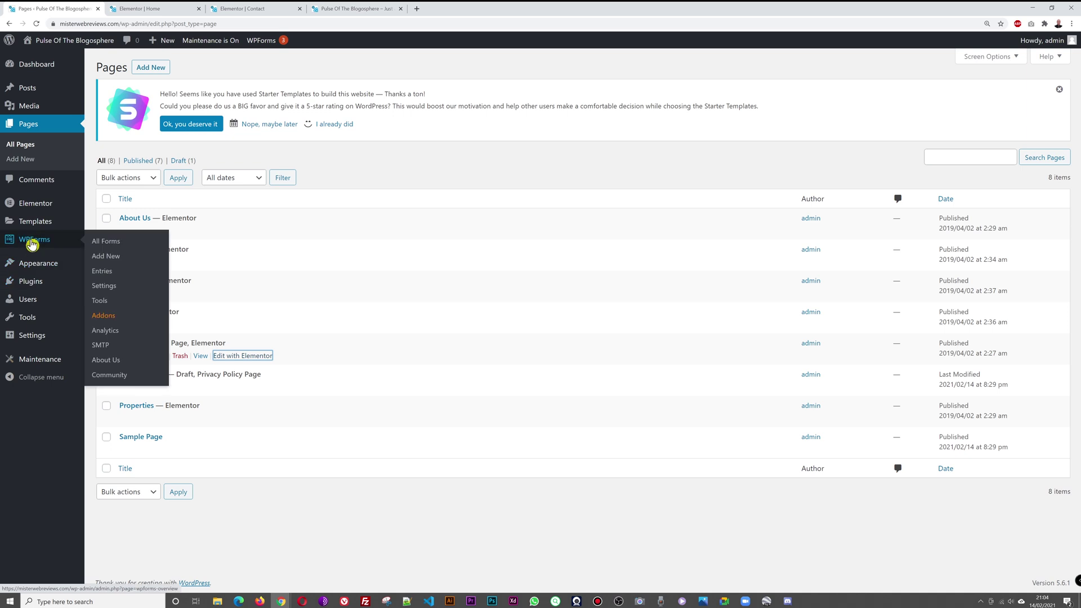
click(110, 245)
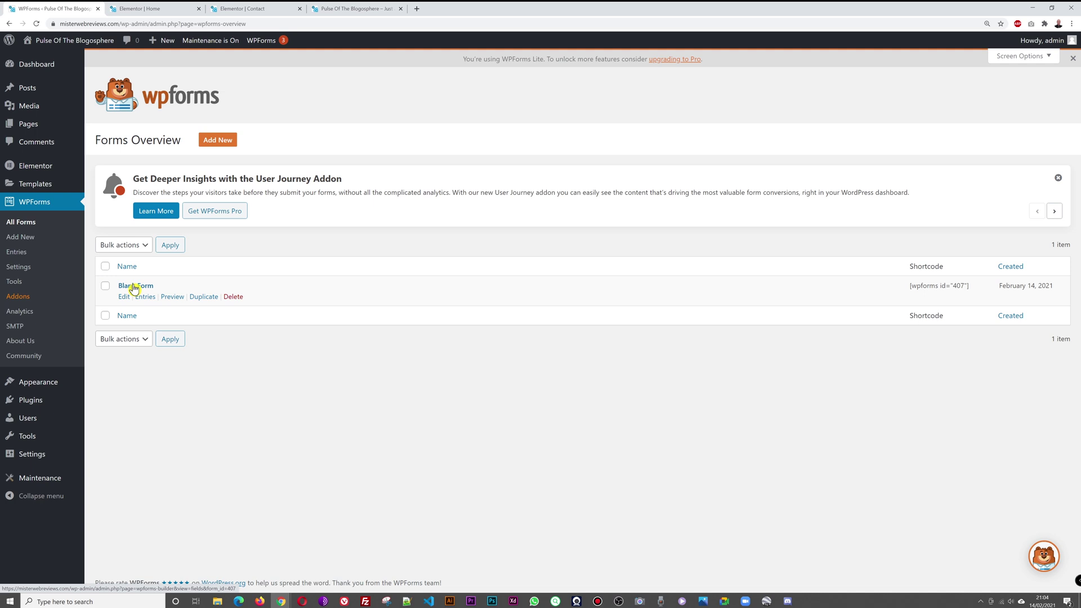
click(206, 297)
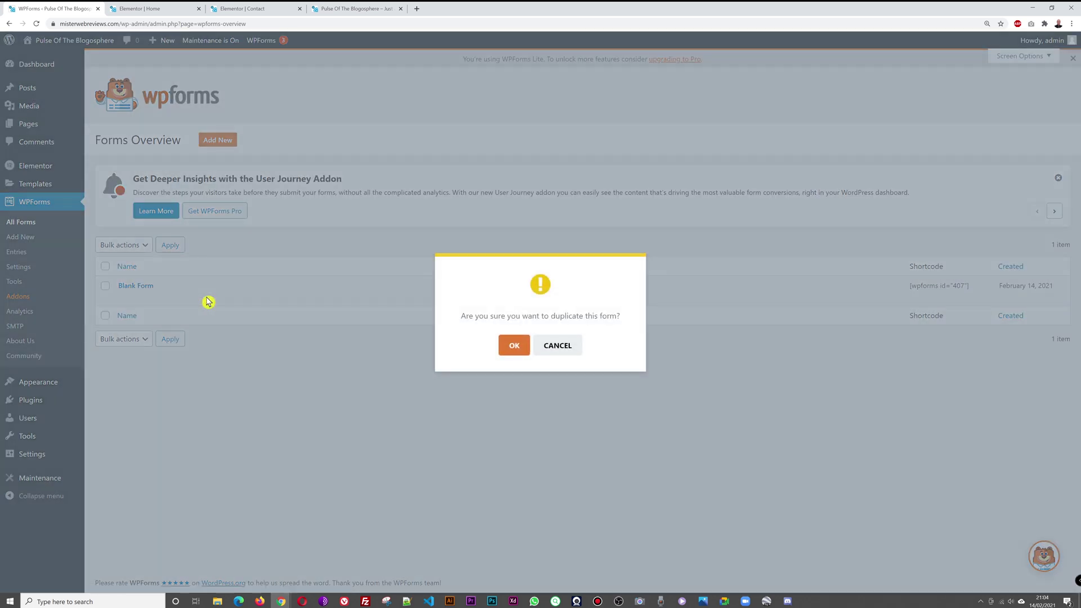
click(514, 345)
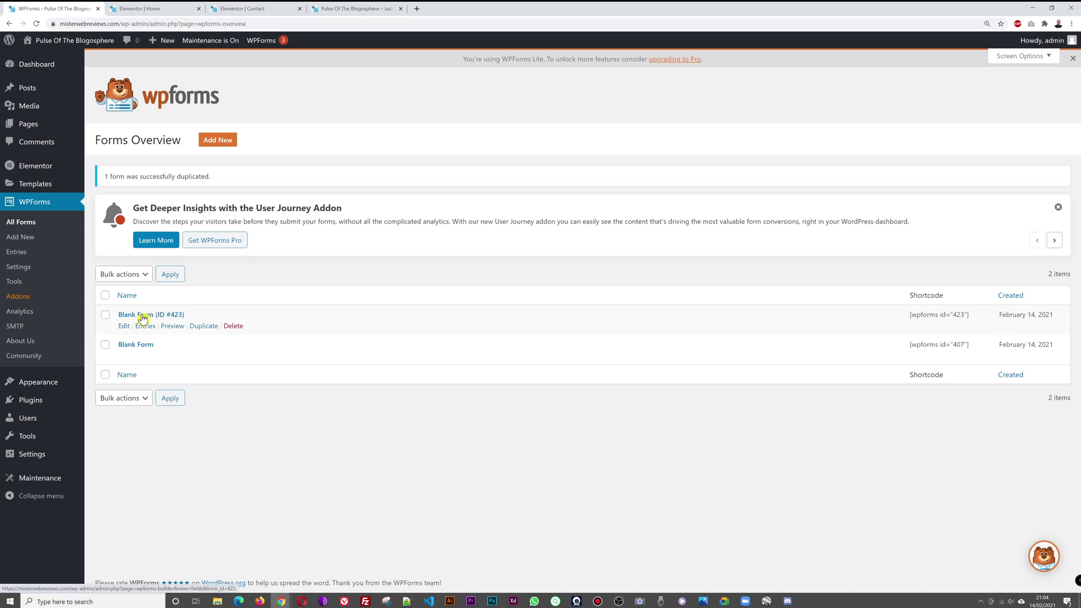
Open the duplicated form in the form builder and rename it "Home Page".
click(143, 316)
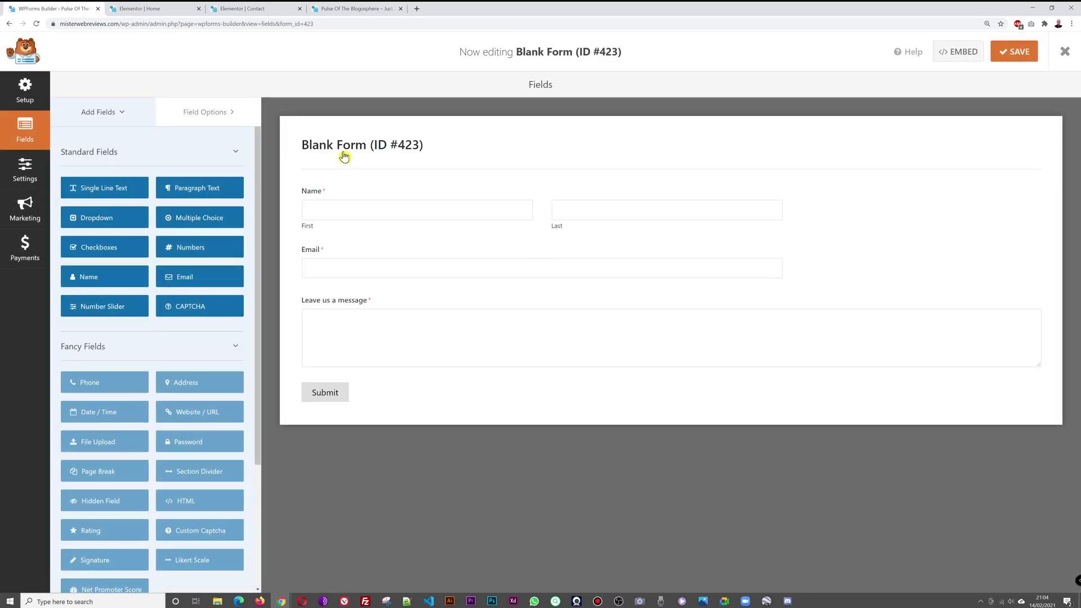
click(353, 154)
drag(396, 188, 290, 205)
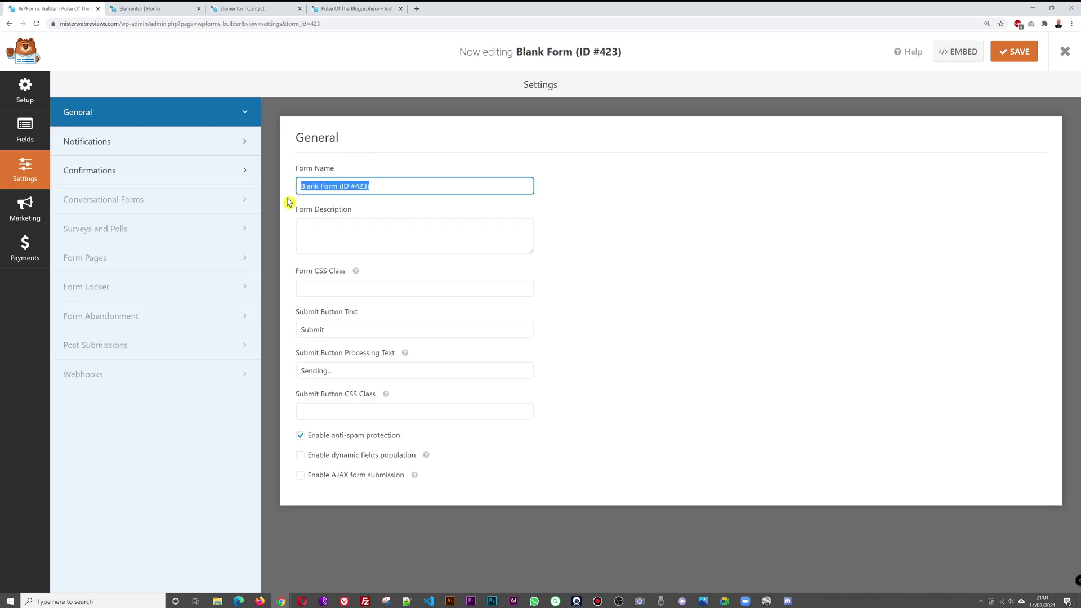
key(BackSpace)
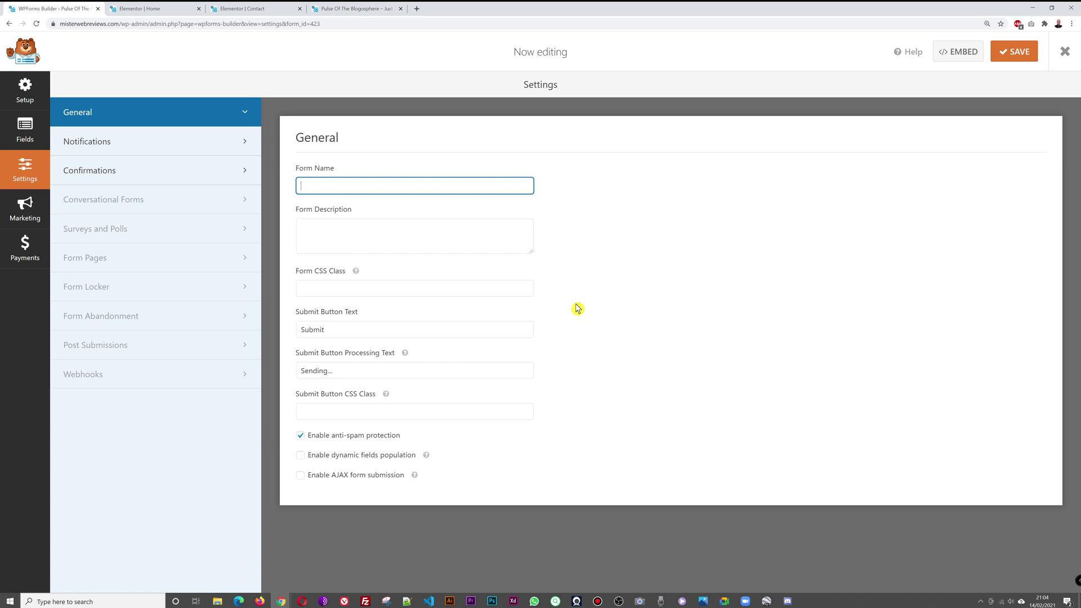
text(Home Page)
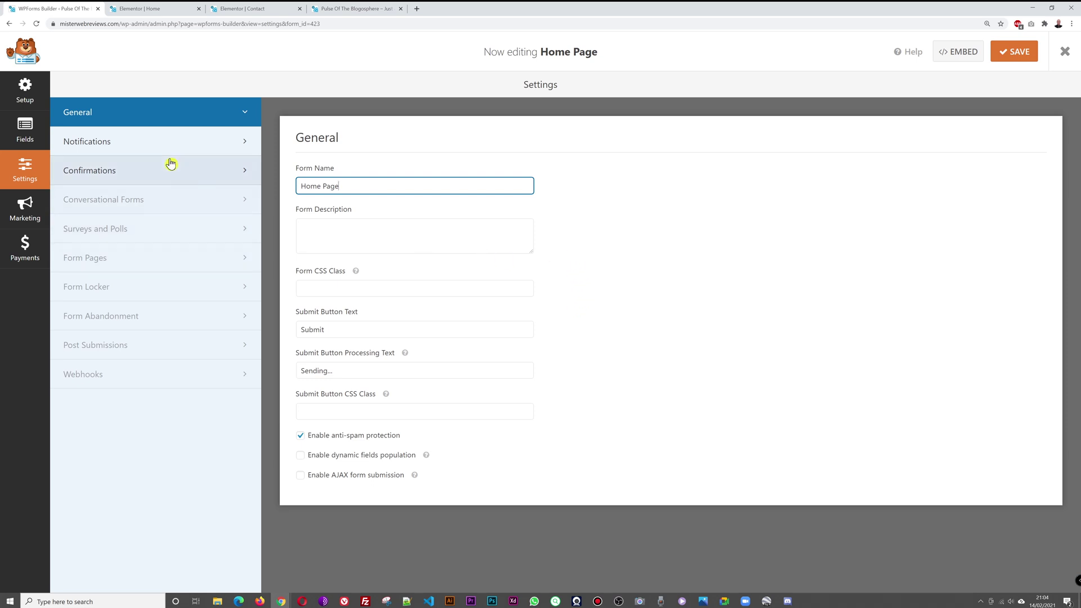
Replace the form's two-part Name field with a Single Line Text field placed above the Email field.
click(30, 131)
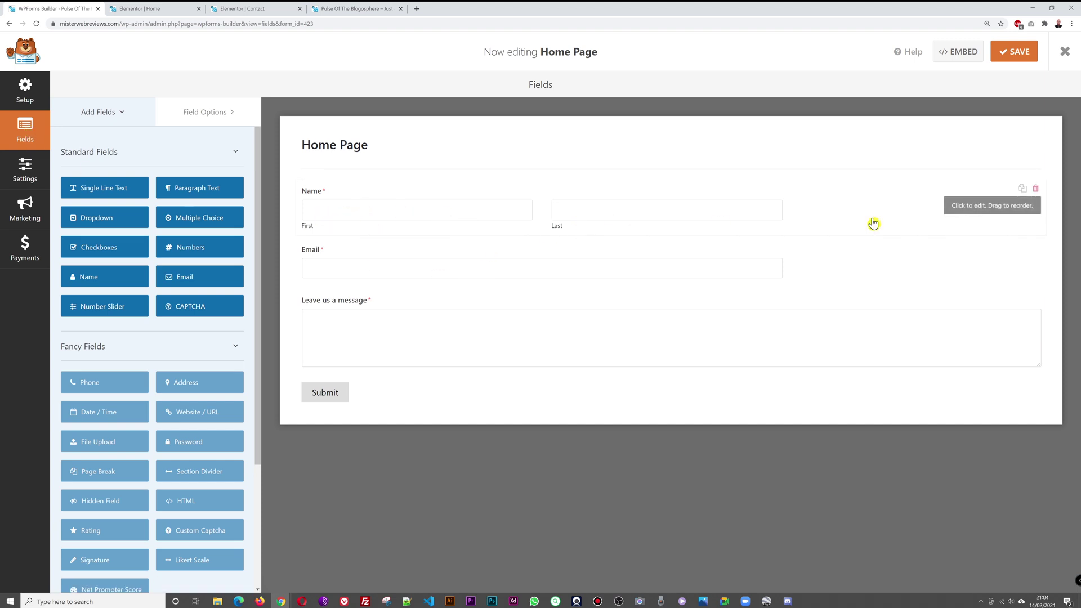
click(1036, 189)
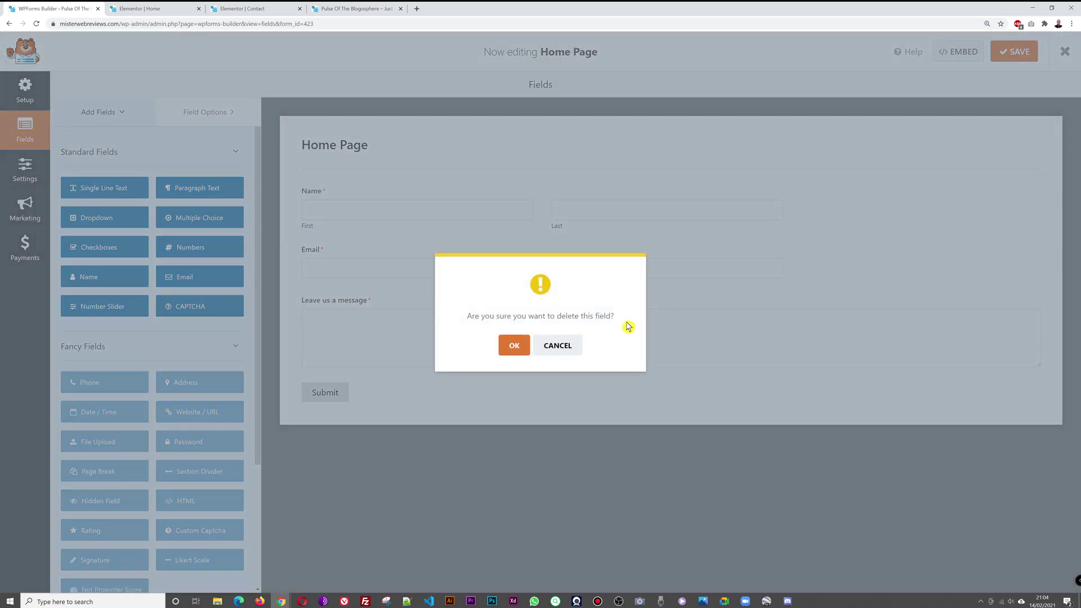
click(521, 348)
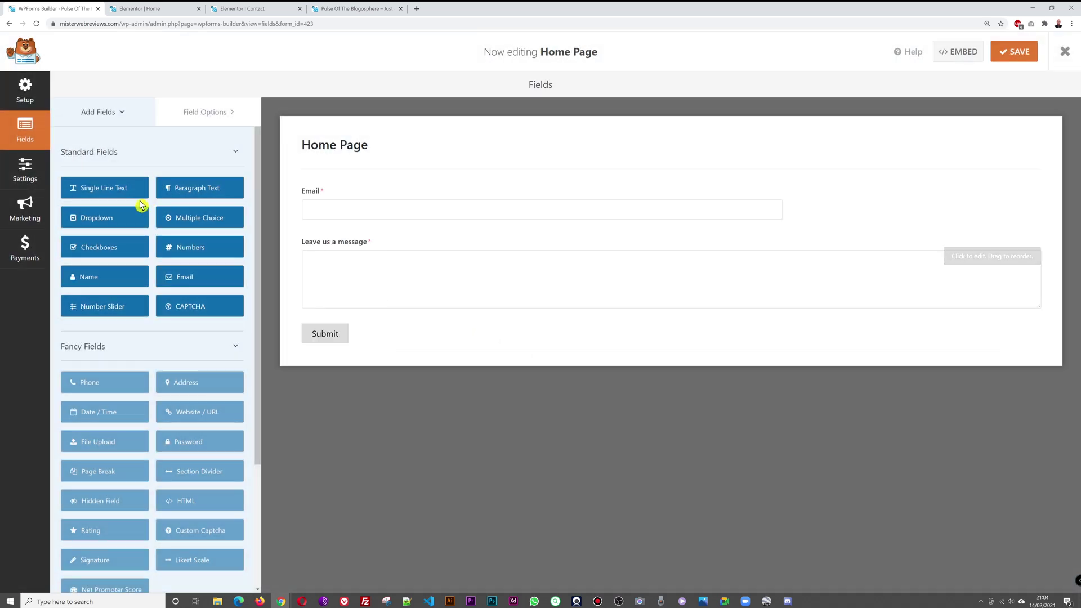
drag(89, 196, 350, 198)
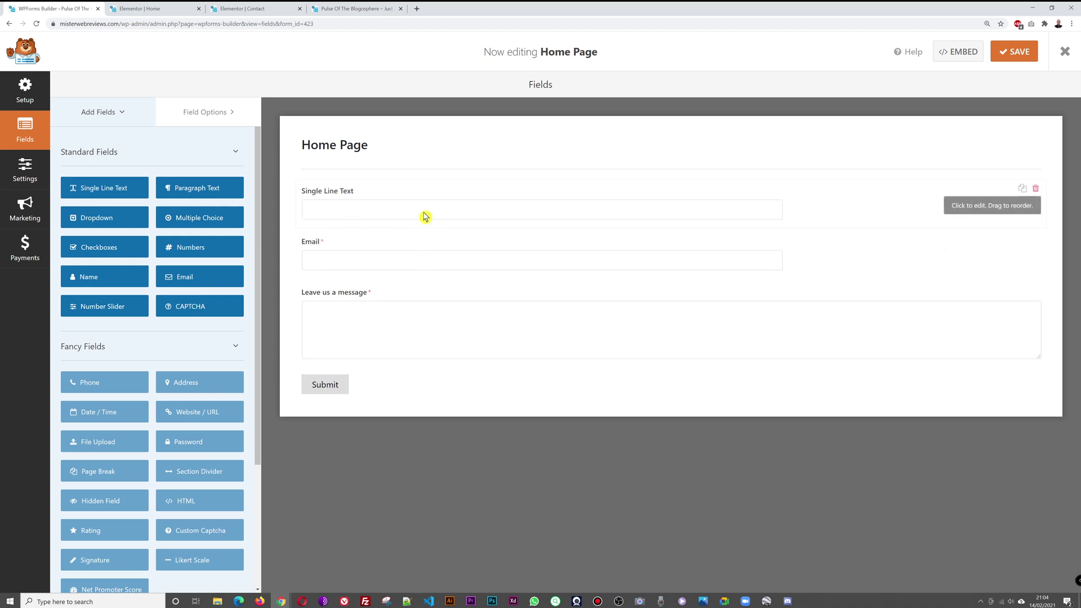
Clear the Single Line Text field's label and set its placeholder text to "Name".
click(361, 193)
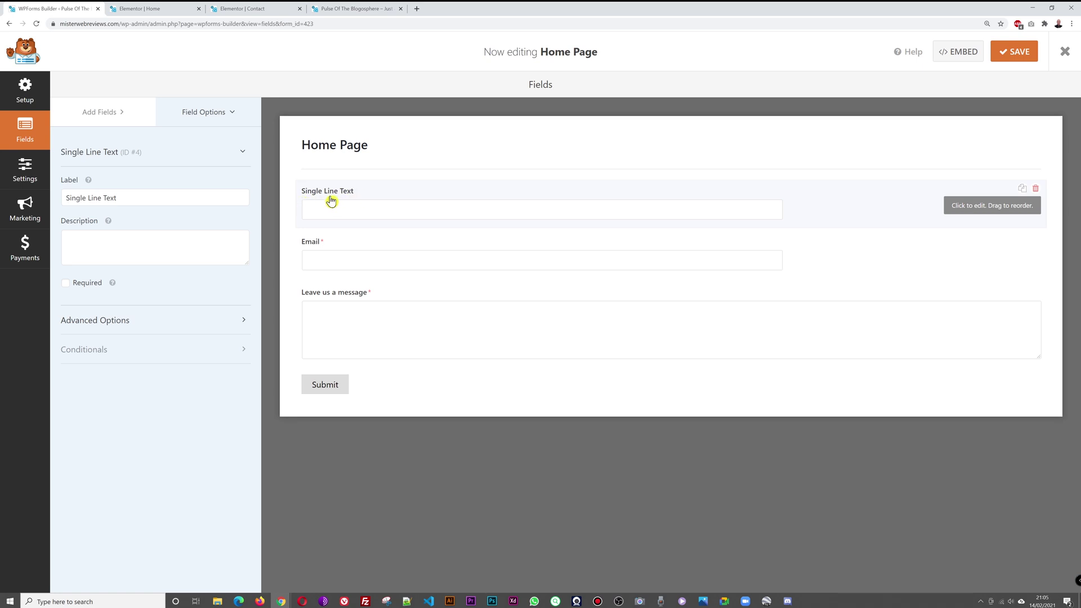
click(332, 7)
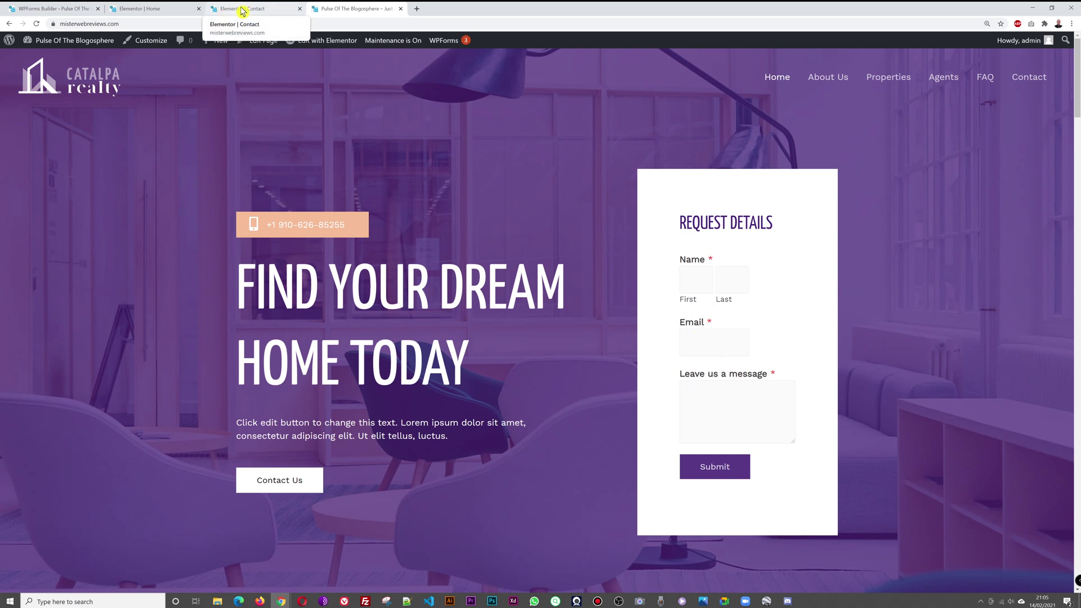
click(146, 9)
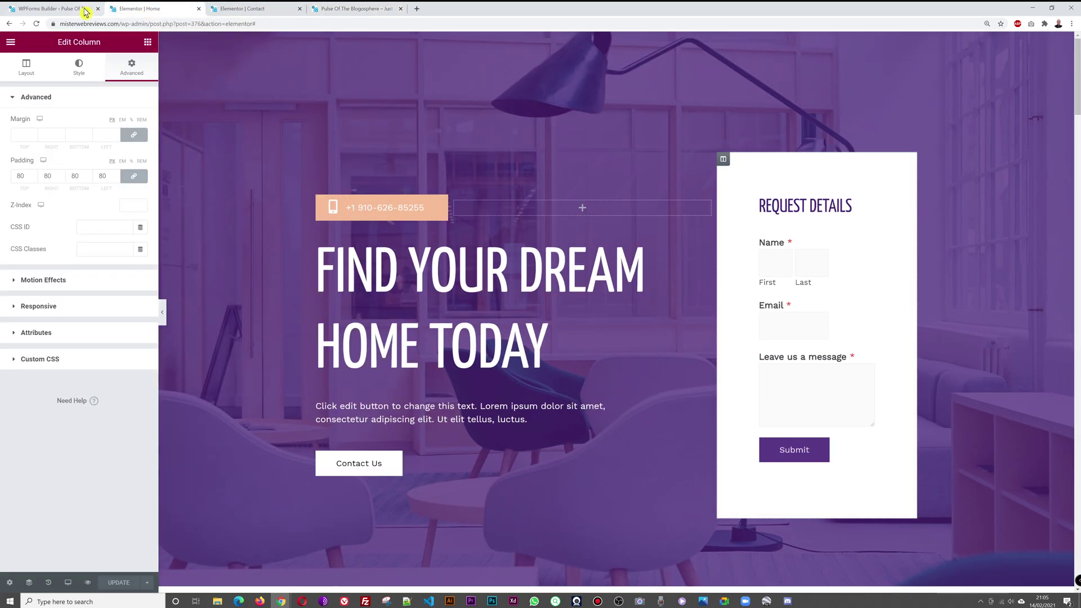
click(51, 12)
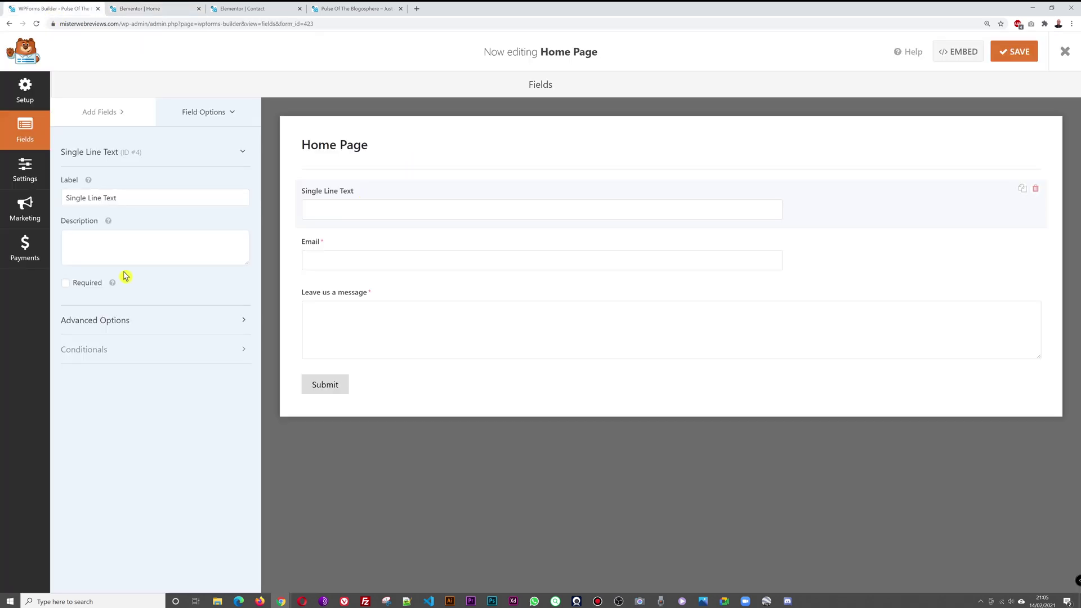
click(125, 314)
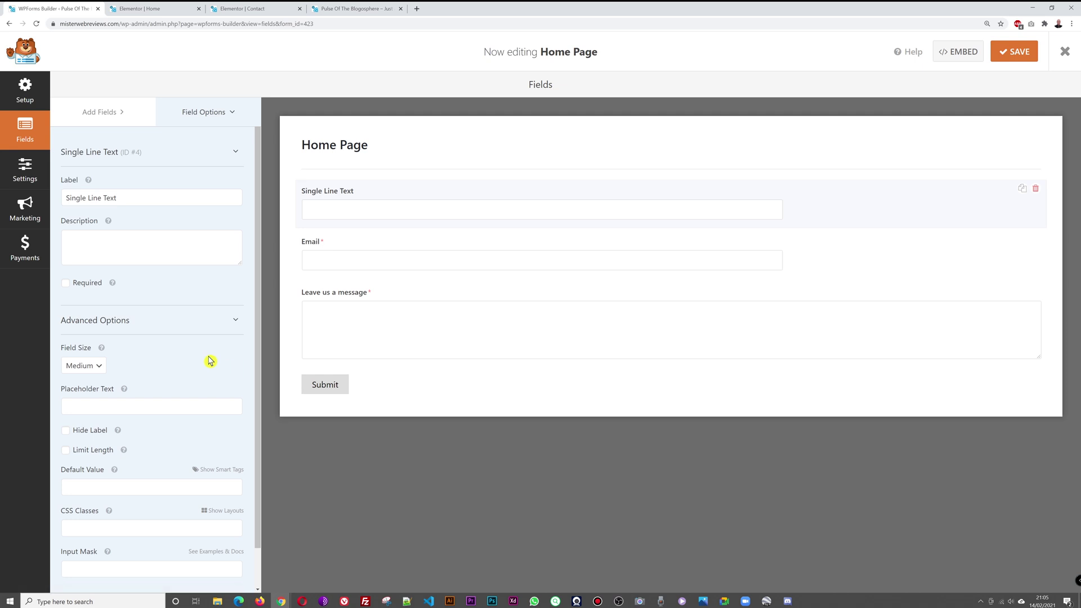
scroll(210, 359, down, 1)
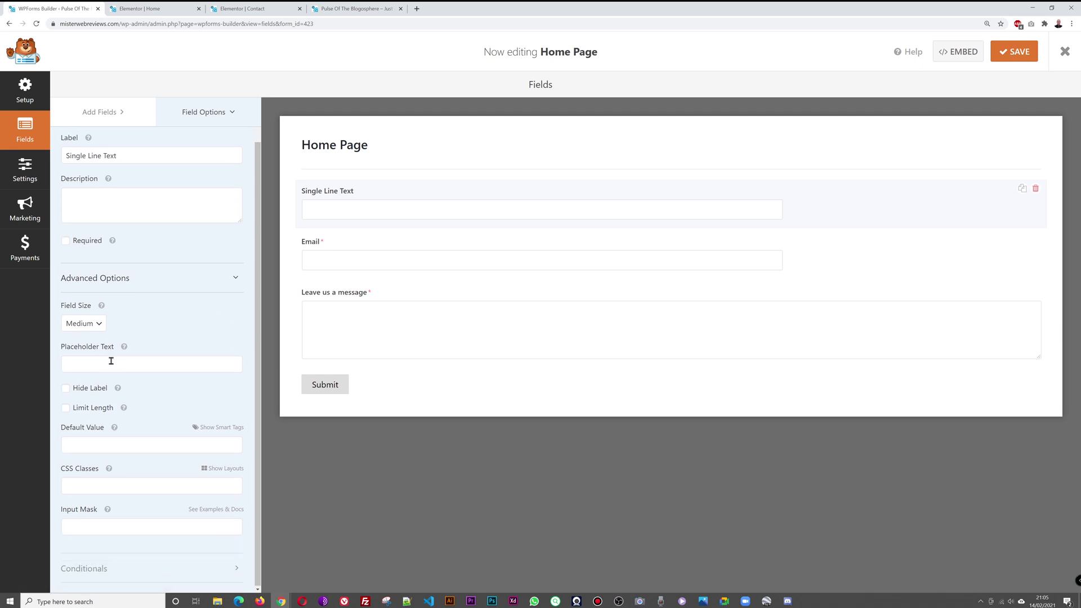
drag(126, 155, 83, 155)
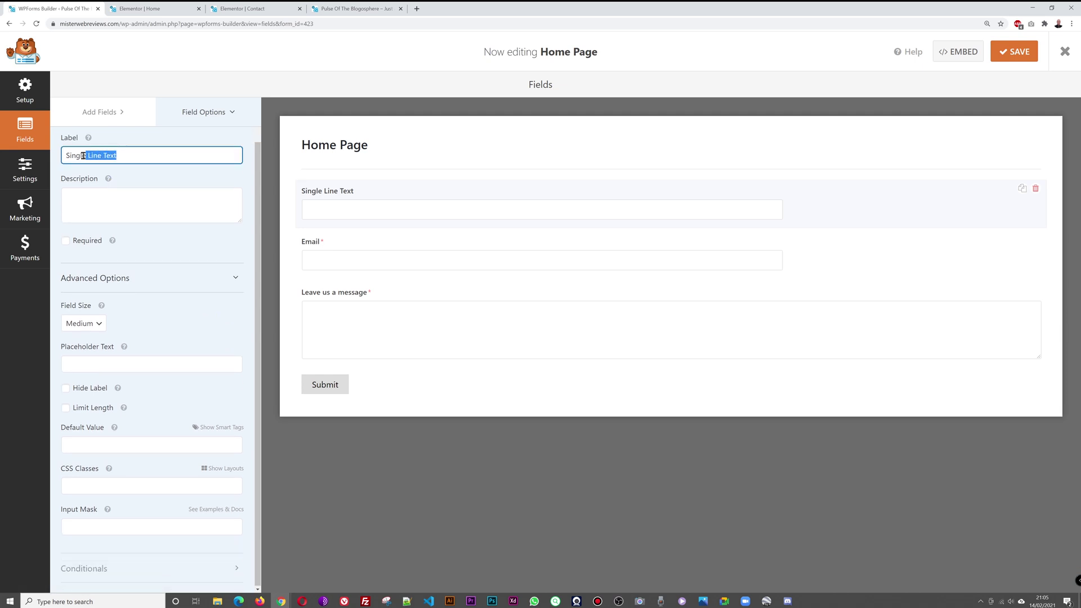
key(BackSpace)
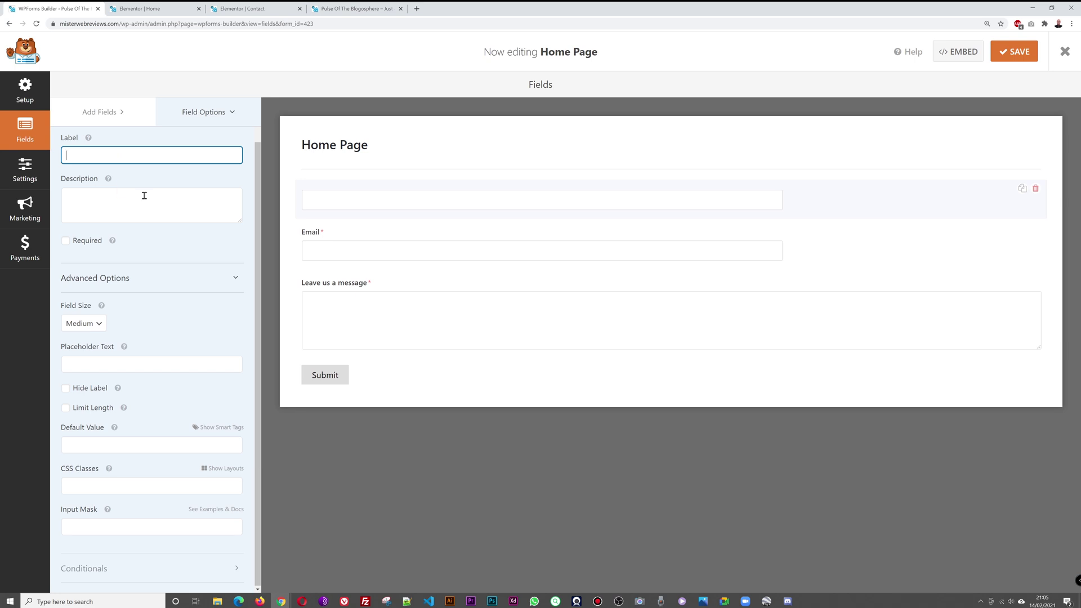
click(133, 369)
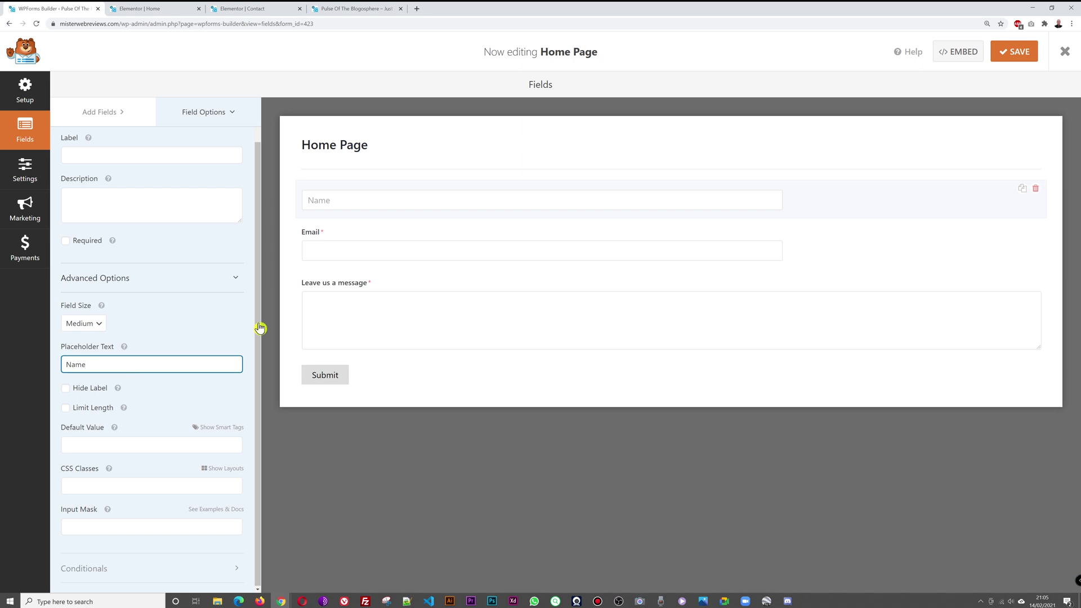
Clear the Email field's label and set its placeholder text to "Email".
click(348, 240)
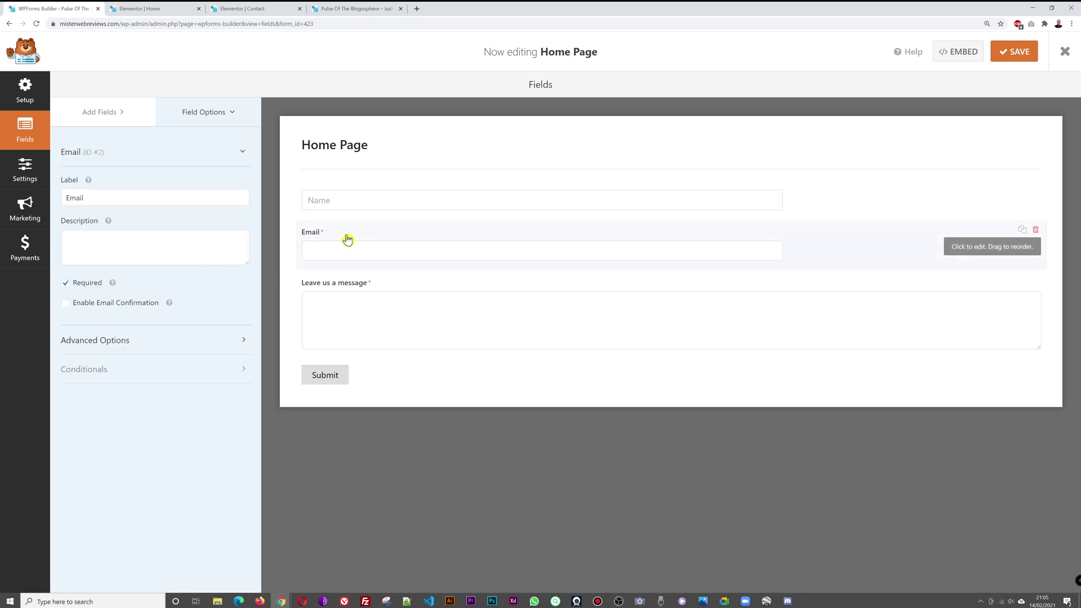
click(104, 201)
key(ctrl+a)
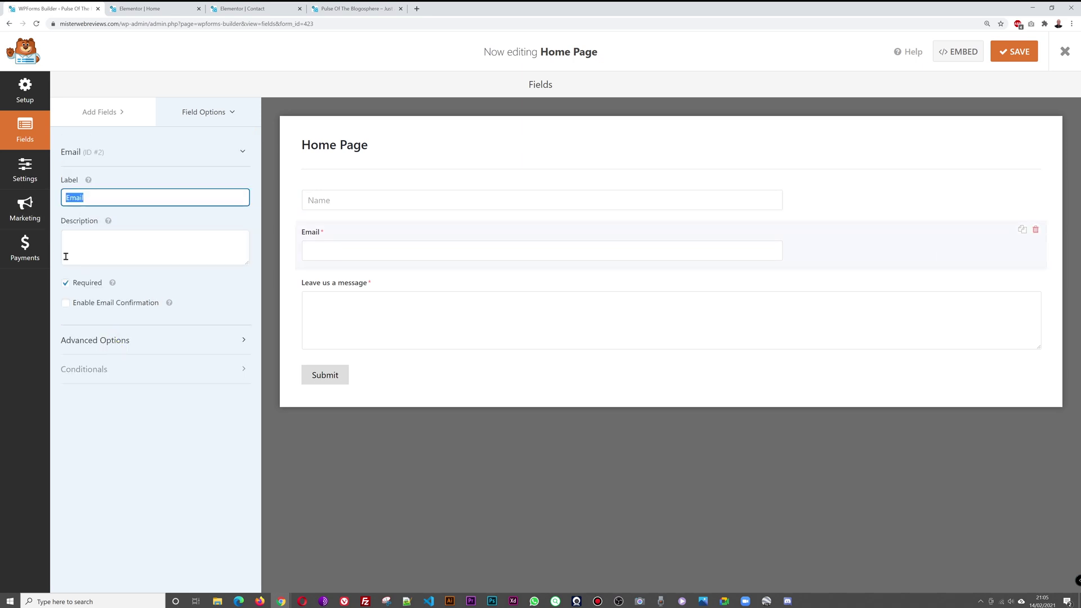
key(BackSpace)
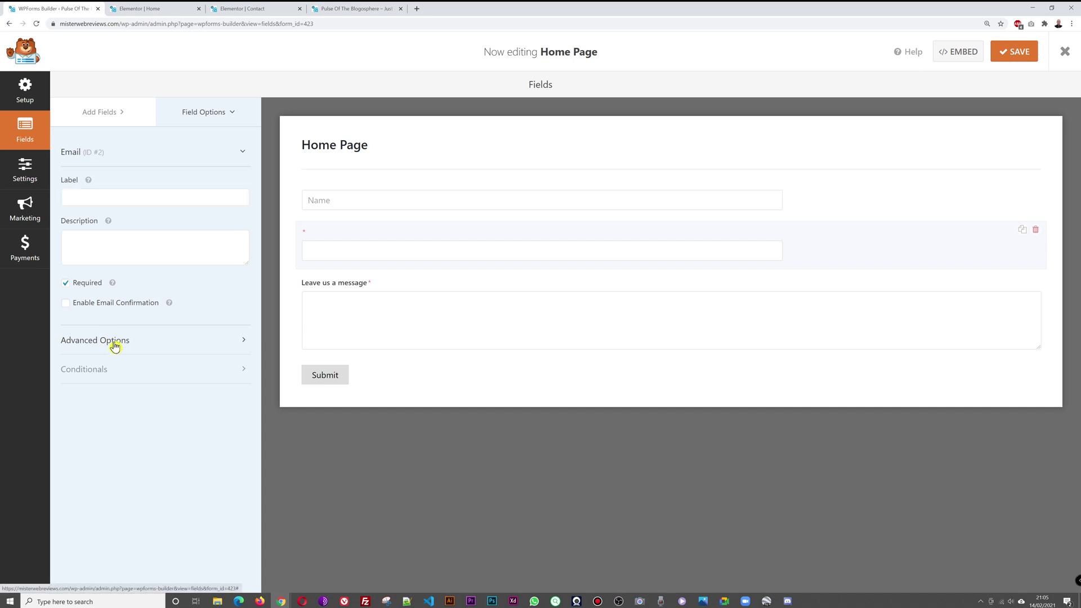
click(115, 343)
click(128, 425)
text(Email)
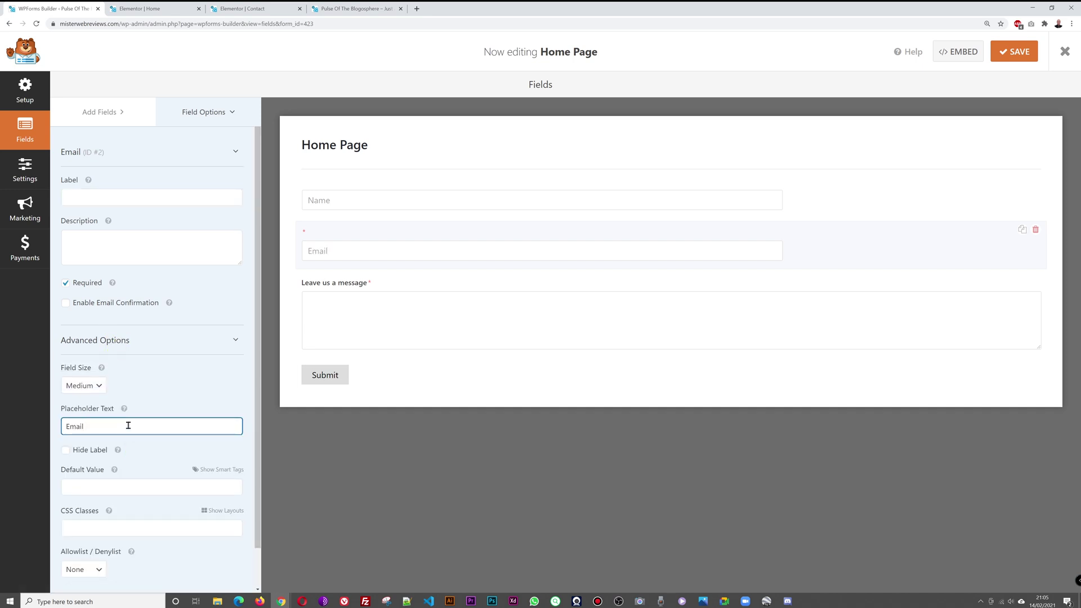
click(486, 514)
Move the Paragraph Text field's label "Leave us a message" into its placeholder text, leaving the label empty, and save the form.
click(359, 289)
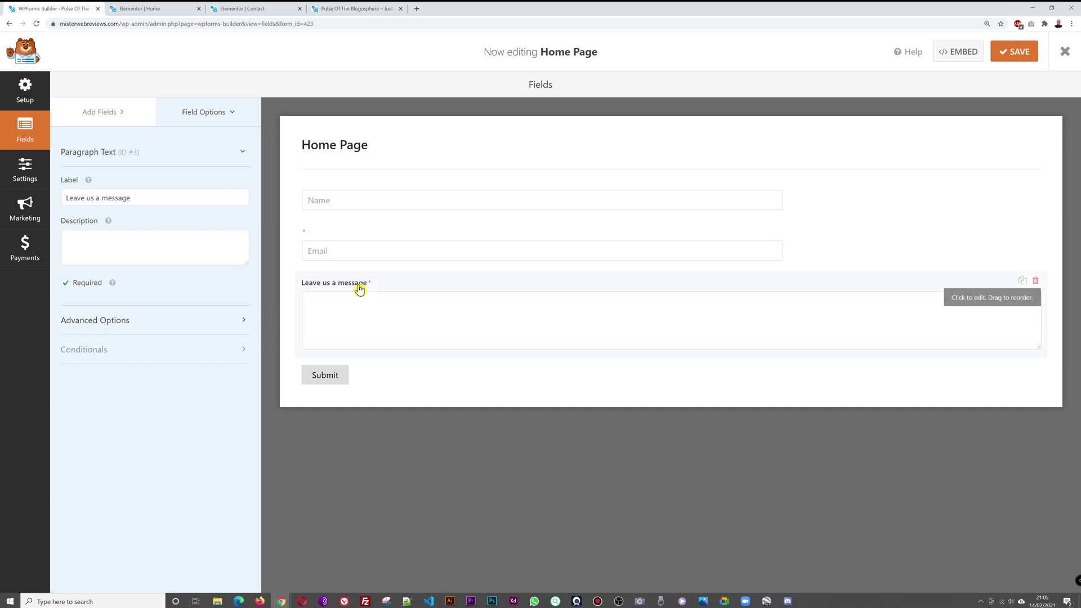
drag(142, 197, 52, 200)
key(ctrl+c)
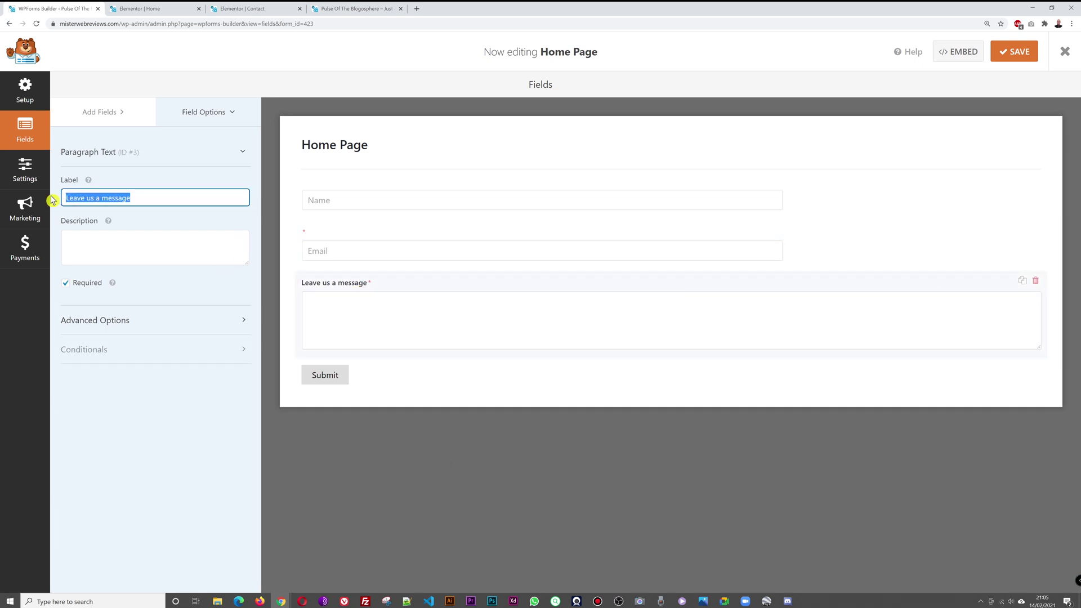
key(BackSpace)
click(104, 326)
click(122, 406)
key(ctrl+v)
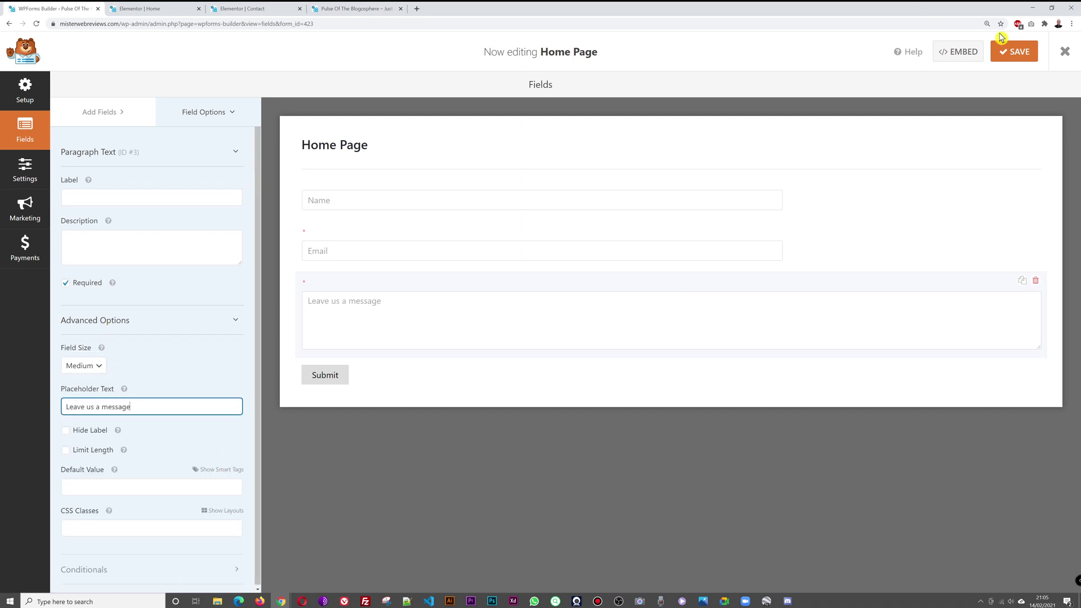
click(1015, 50)
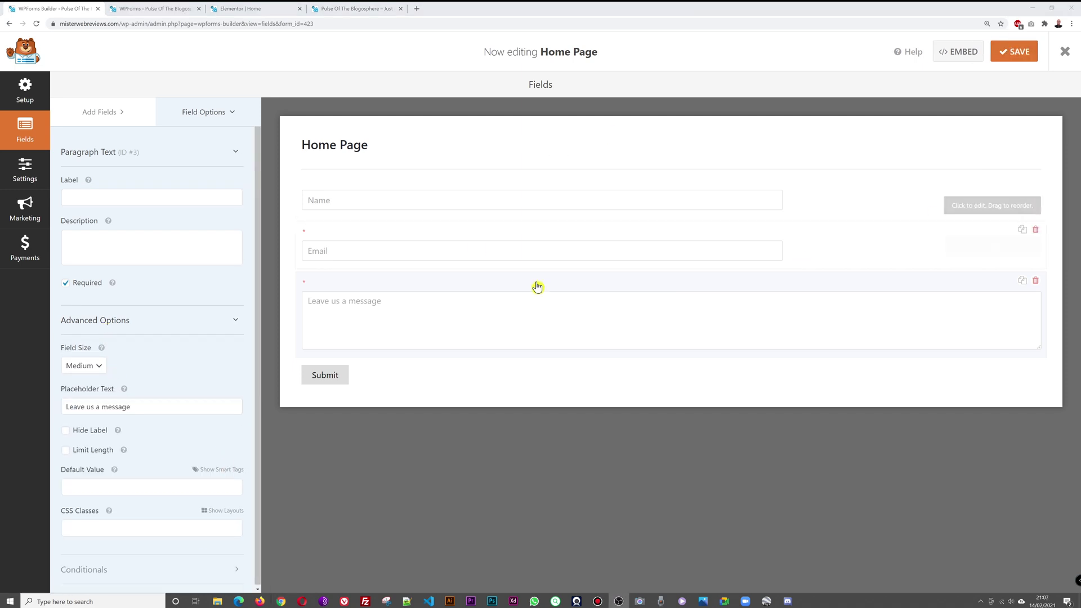
Copy the Home Page form's shortcode from the WPForms Forms Overview.
click(156, 10)
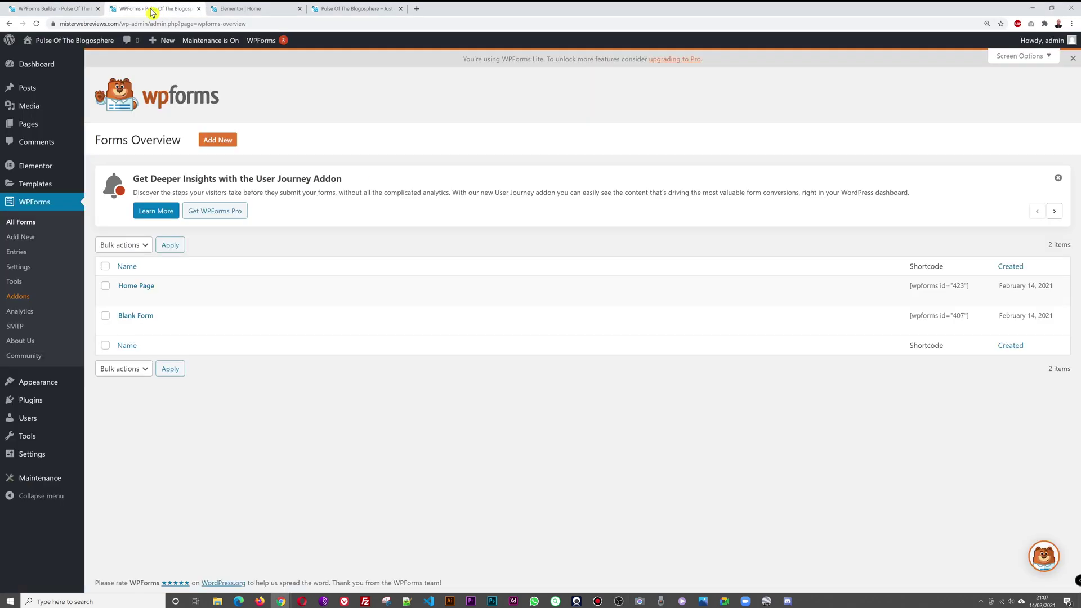
triple_click(931, 285)
right_click(931, 286)
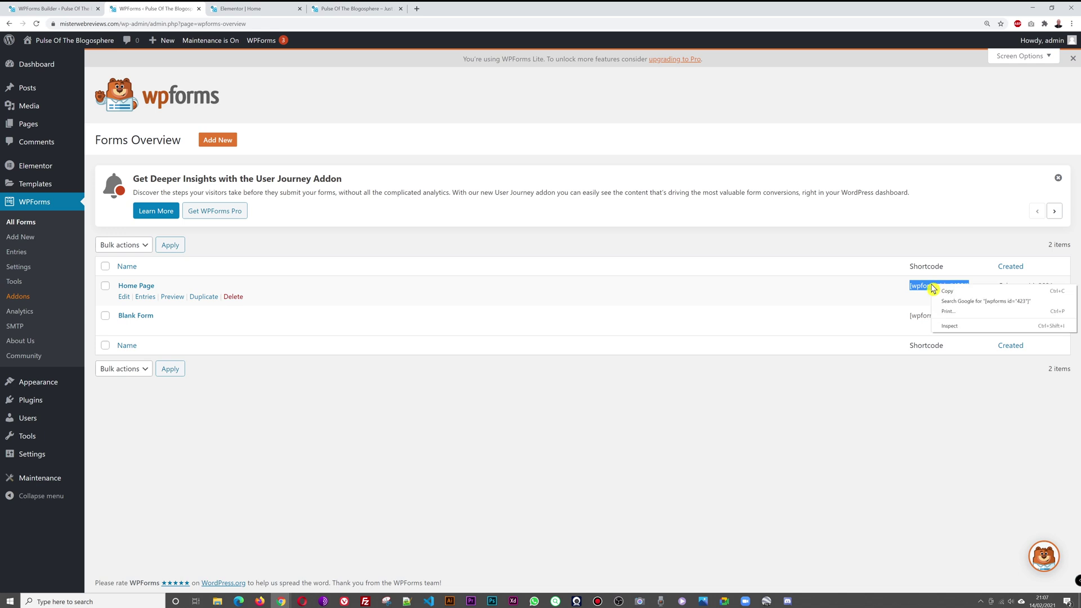
click(950, 291)
Replace the shortcode under Request Details in the Elementor Home page with [wpforms id="423"] and update the page.
click(237, 8)
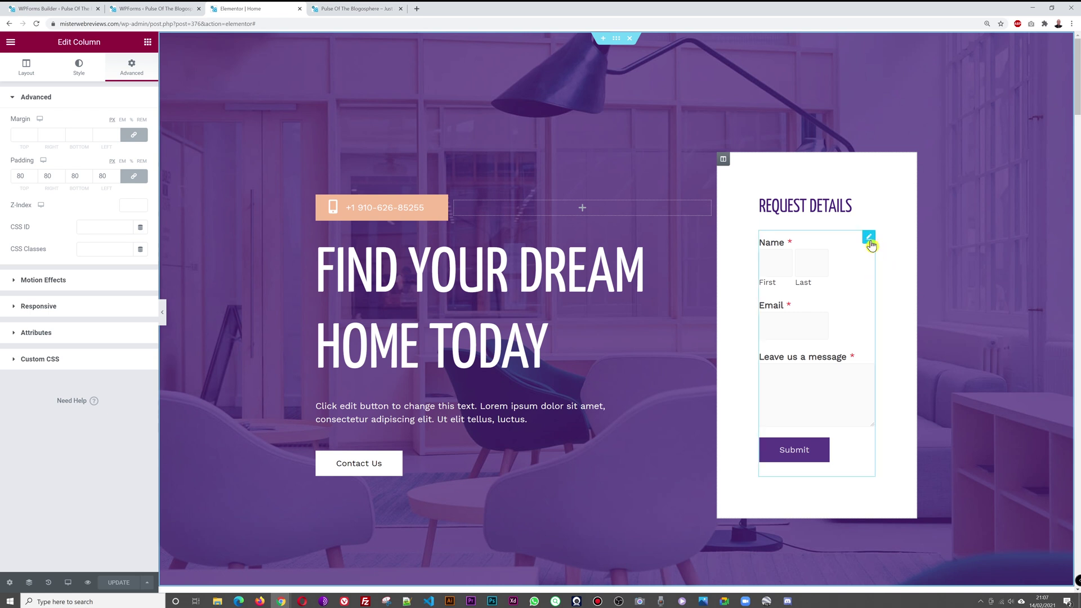
click(869, 238)
click(120, 172)
key(ctrl+a)
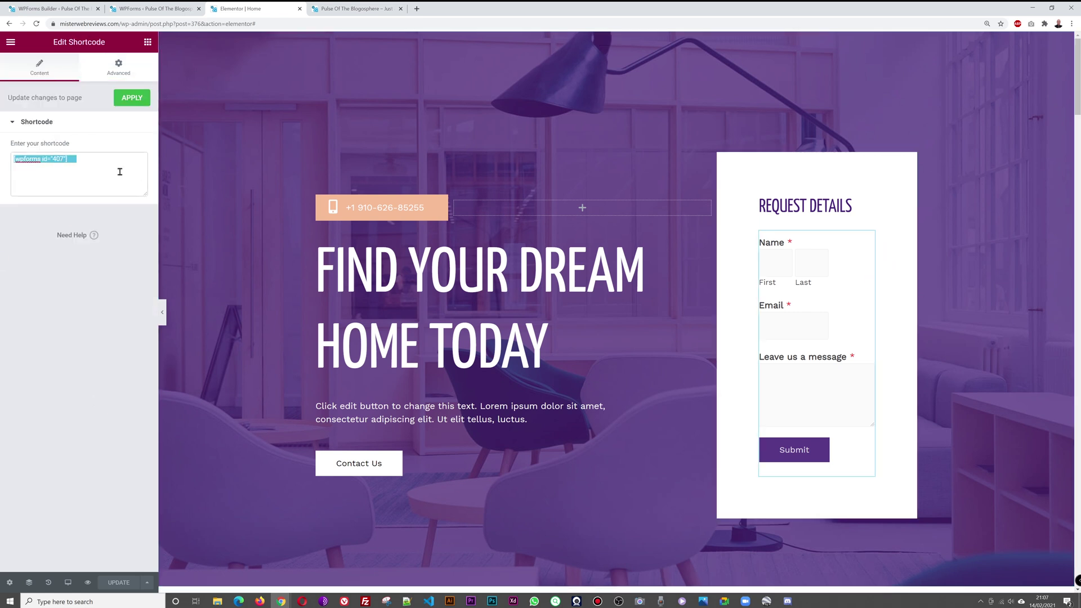
key(ctrl+v)
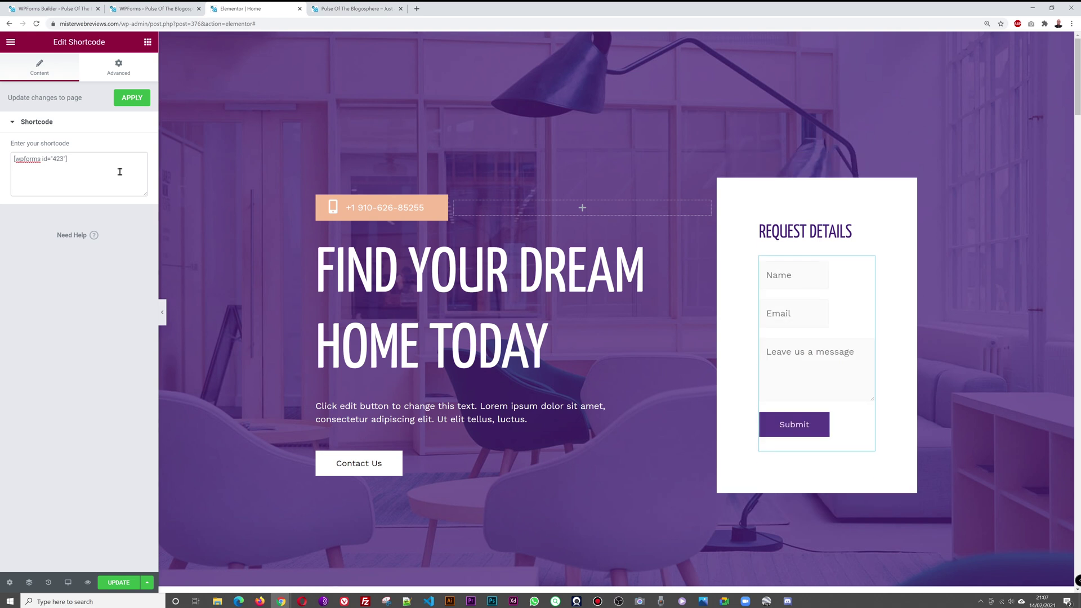
click(118, 66)
click(118, 582)
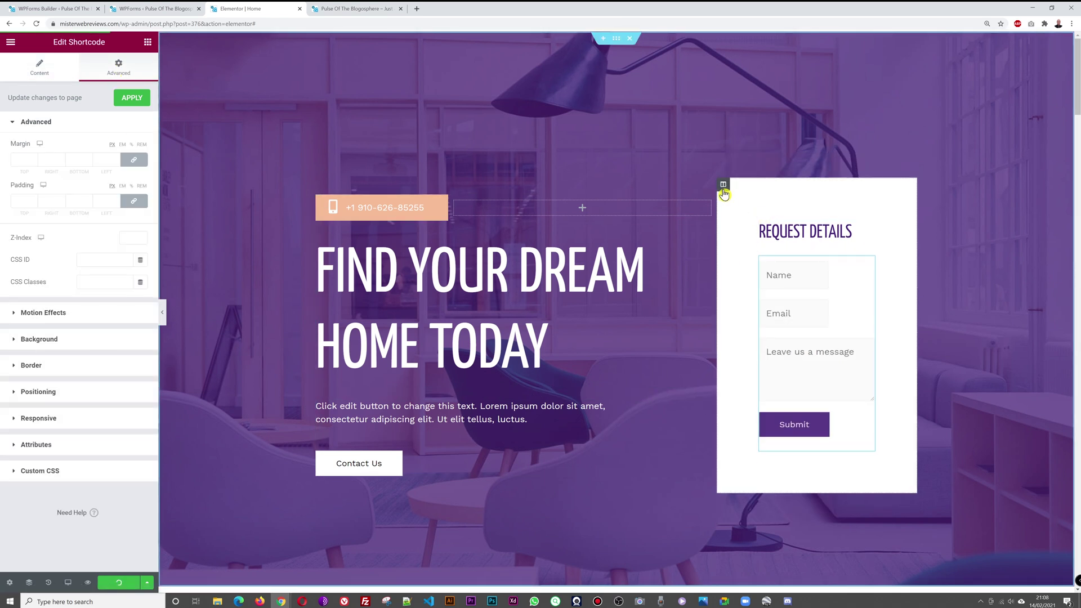
Reload the live Home page and try the Name field with a sample full name, clearing the entry again.
click(350, 9)
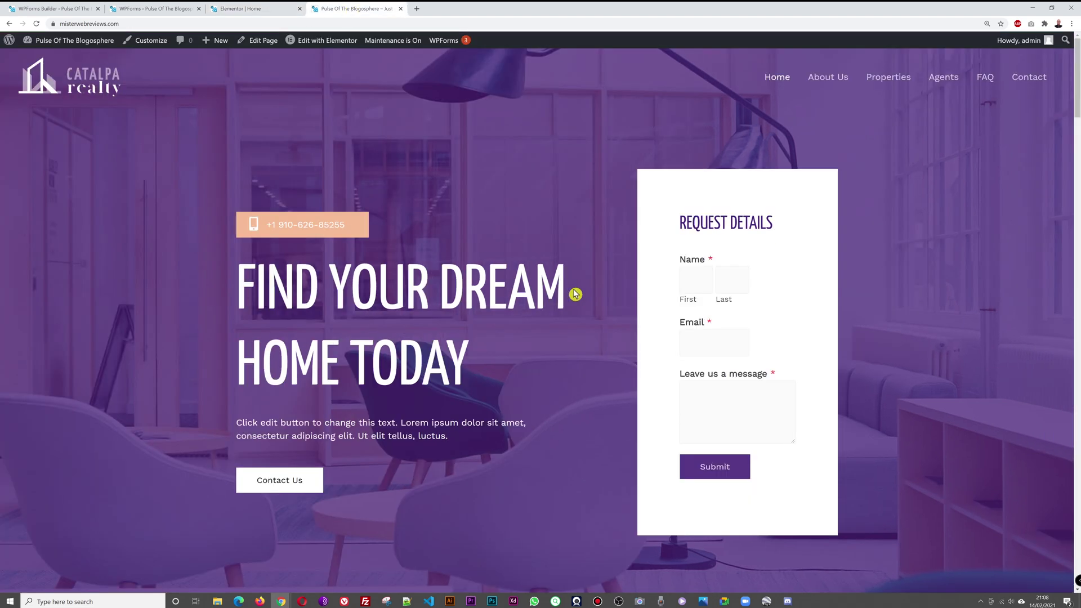
key(F5)
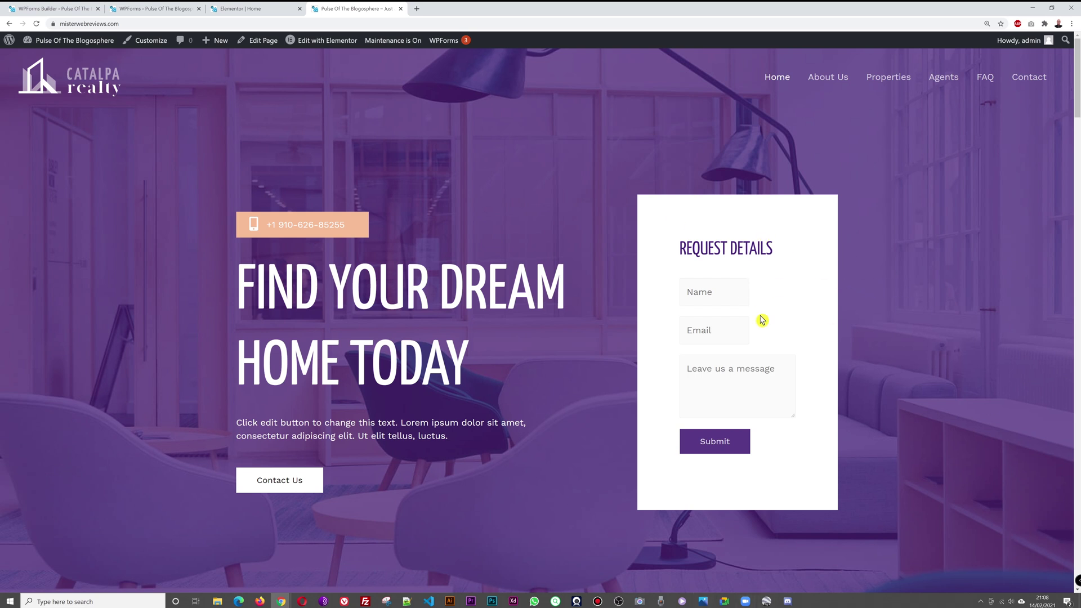
click(733, 291)
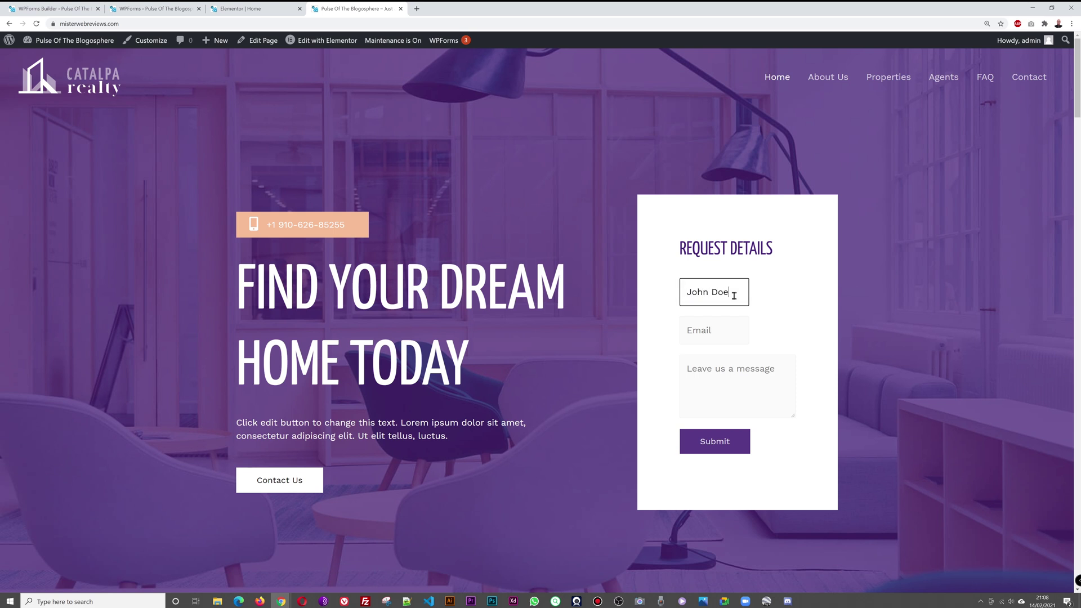
click(808, 297)
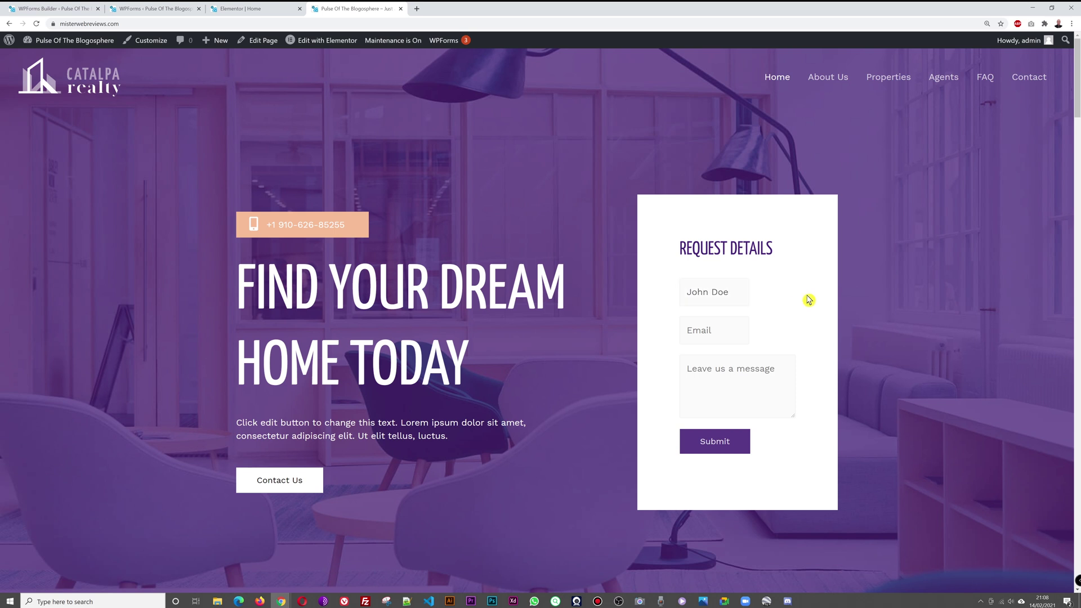
triple_click(740, 293)
key(BackSpace)
click(825, 310)
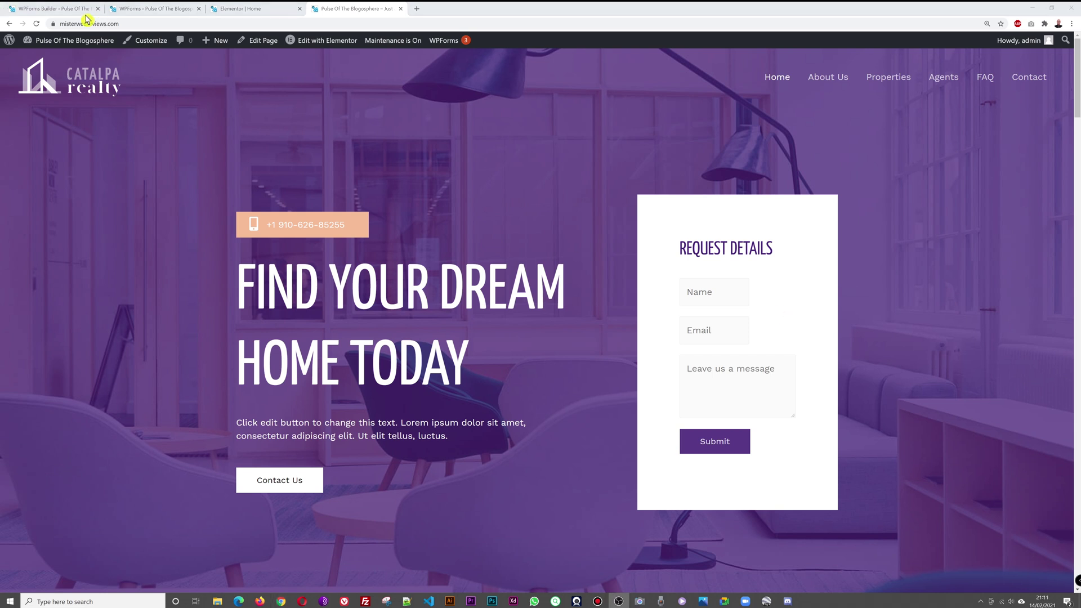
Add Dropdown, Multiple Choice and Checkboxes fields below the message field of the Home Page form and save it.
click(44, 8)
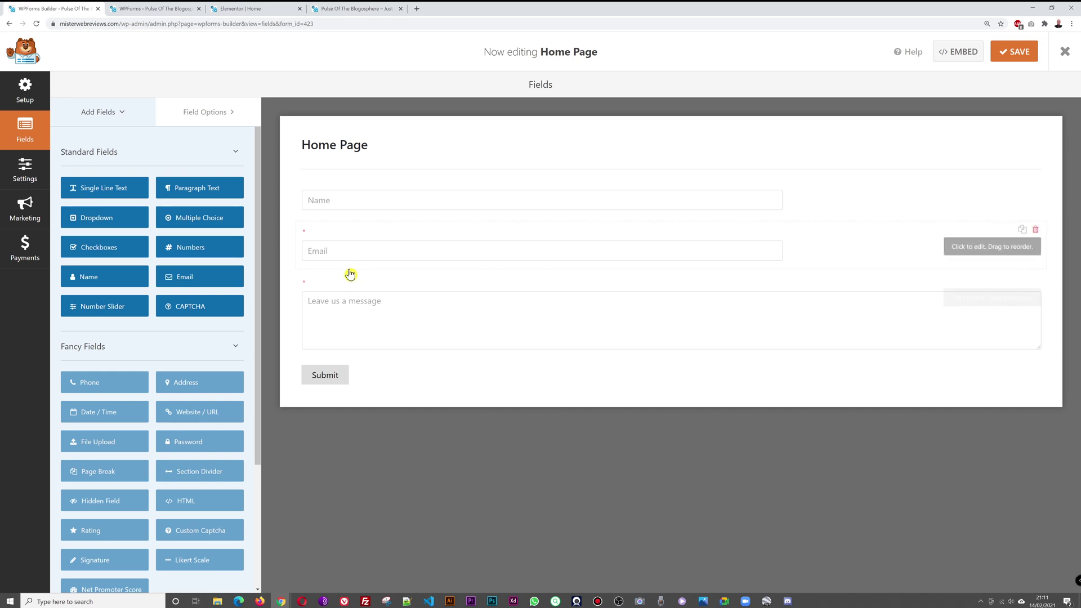
drag(115, 209, 357, 362)
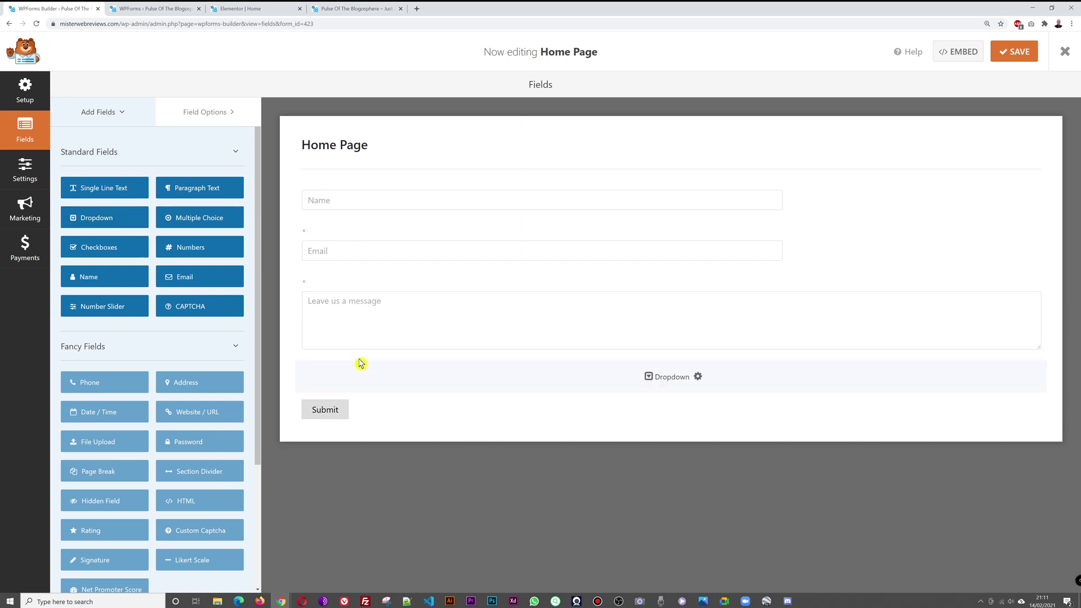
drag(193, 222, 349, 425)
drag(108, 248, 362, 485)
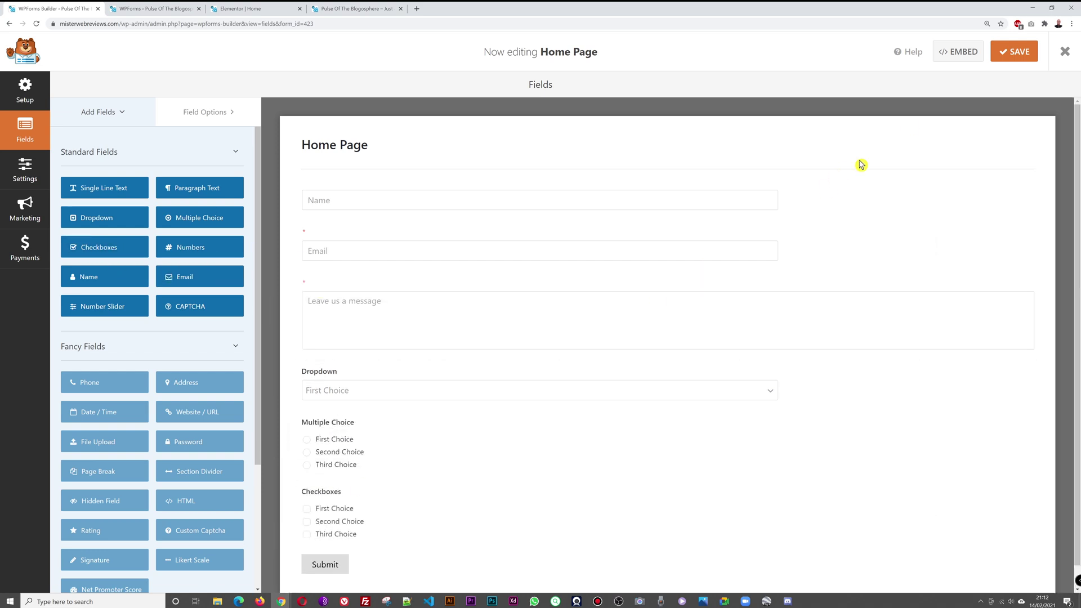
click(1012, 53)
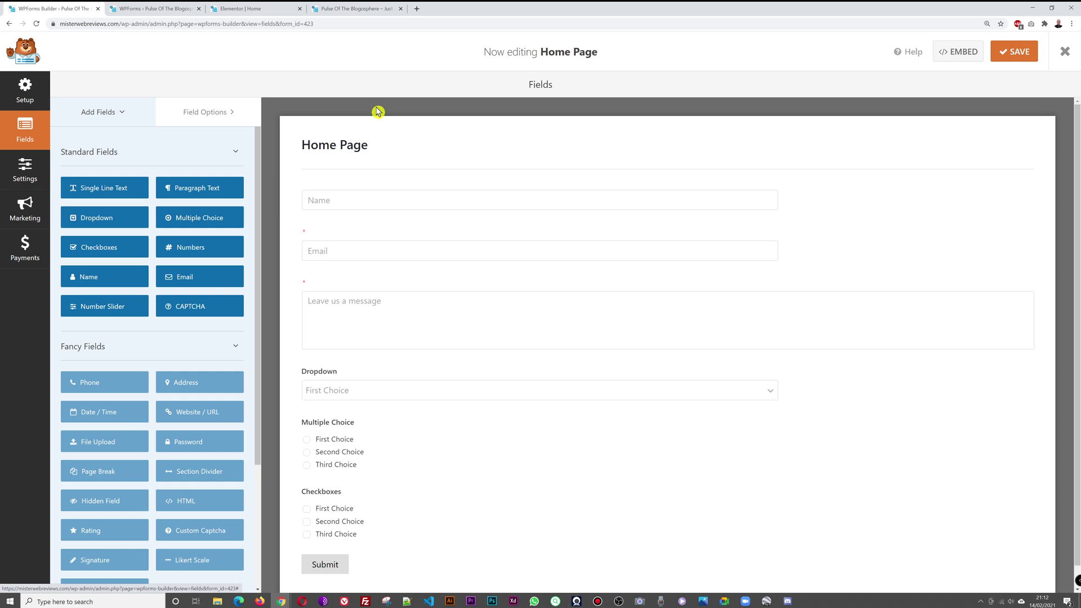
Reload the live Home page and test the form's dropdown by choosing Second Choice, Third Choice and First Choice.
click(344, 16)
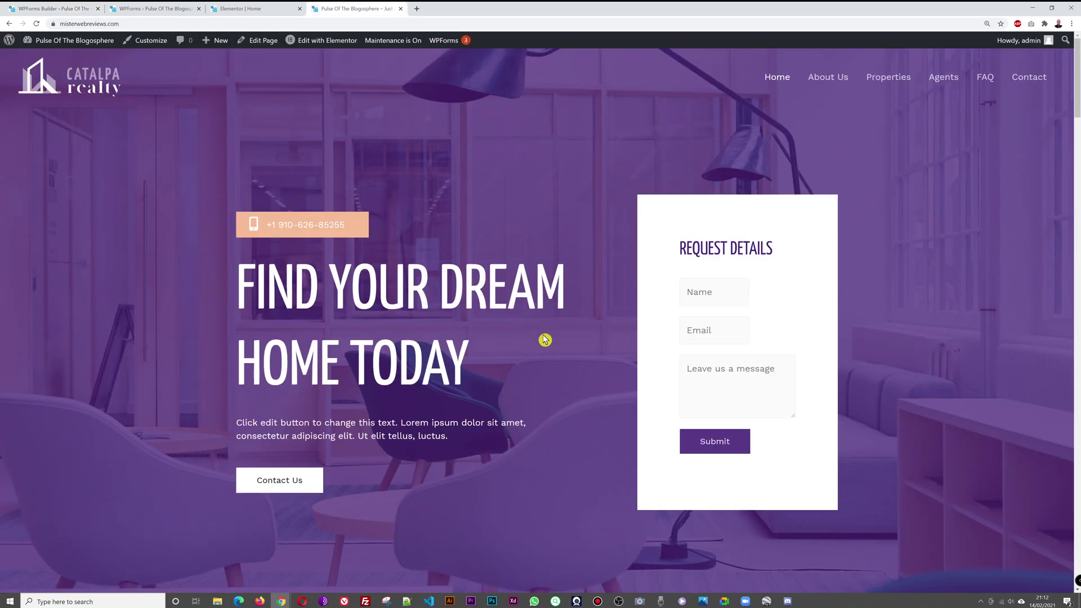
key(F5)
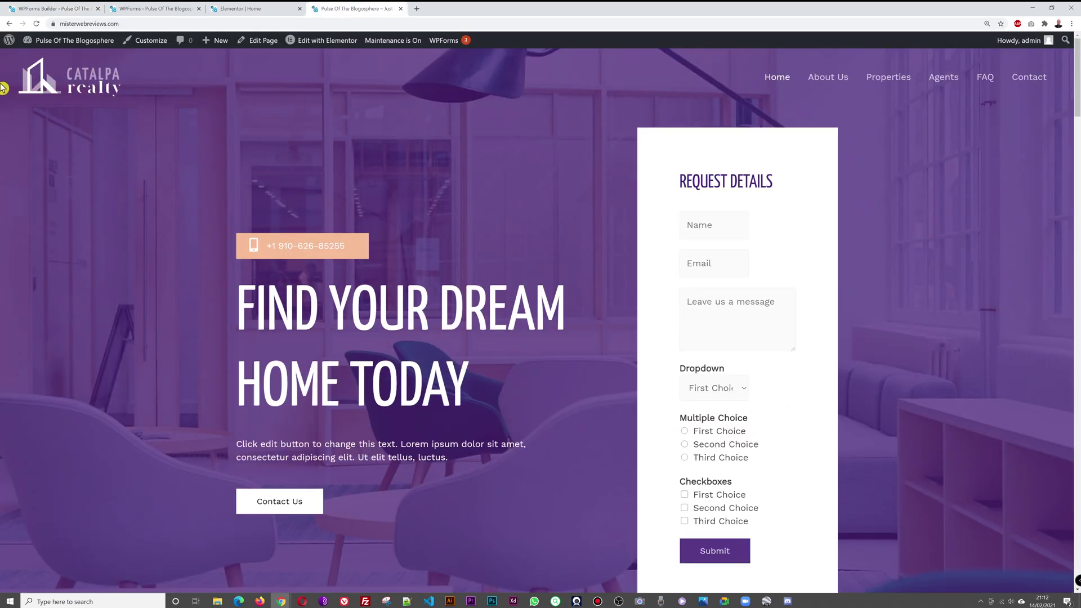
scroll(845, 248, down, 1)
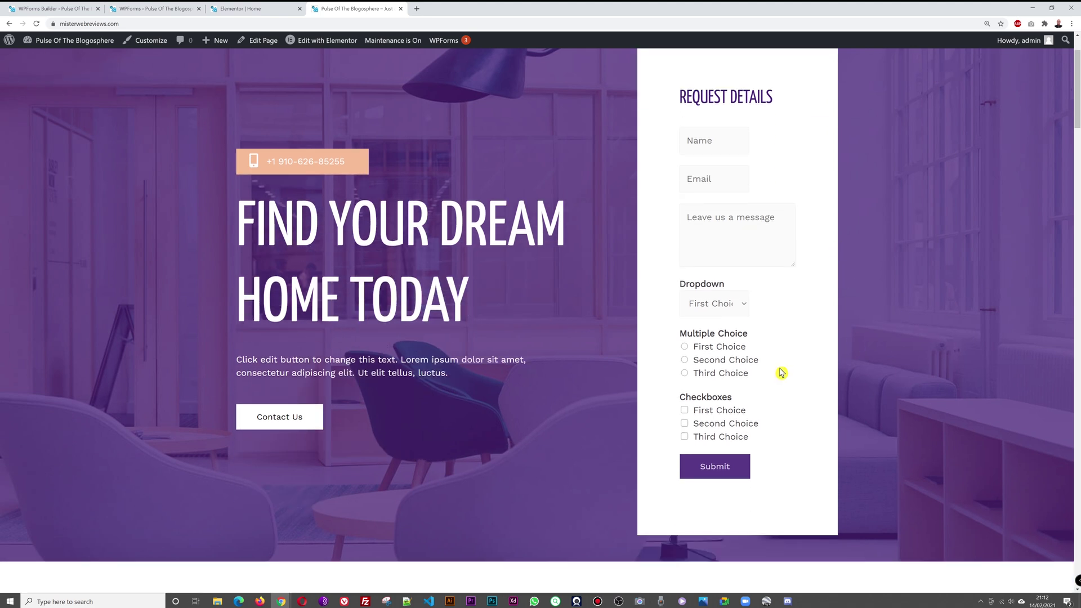
click(747, 305)
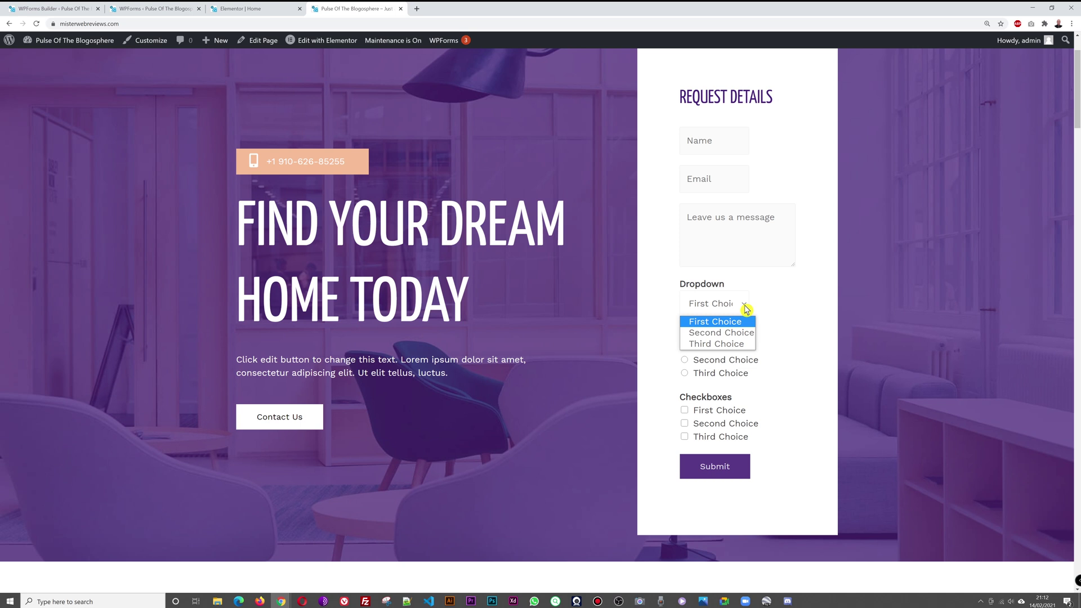
click(727, 337)
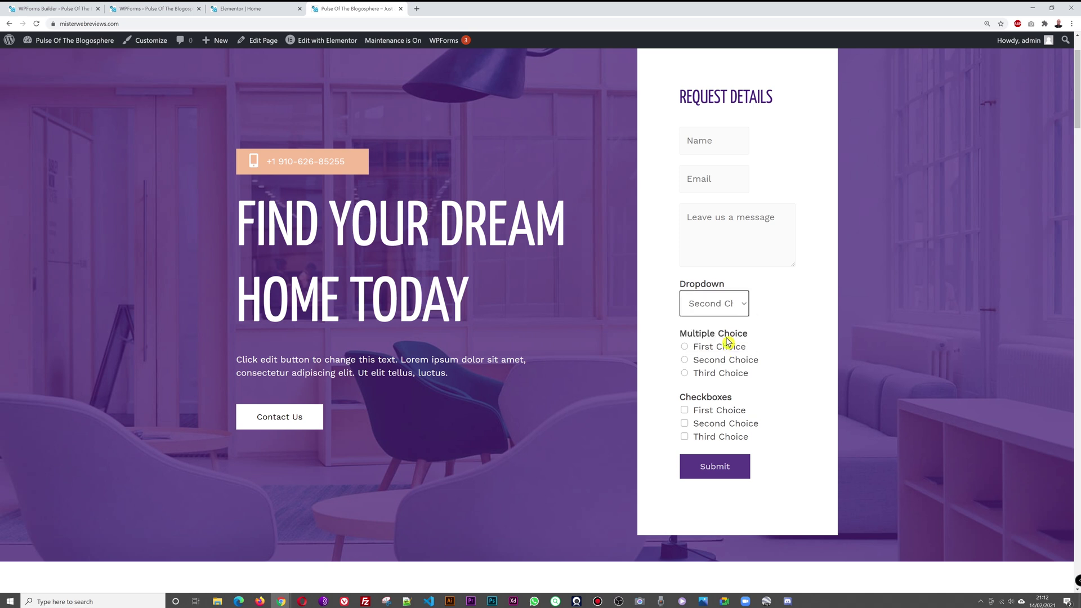
click(739, 313)
click(733, 344)
click(735, 307)
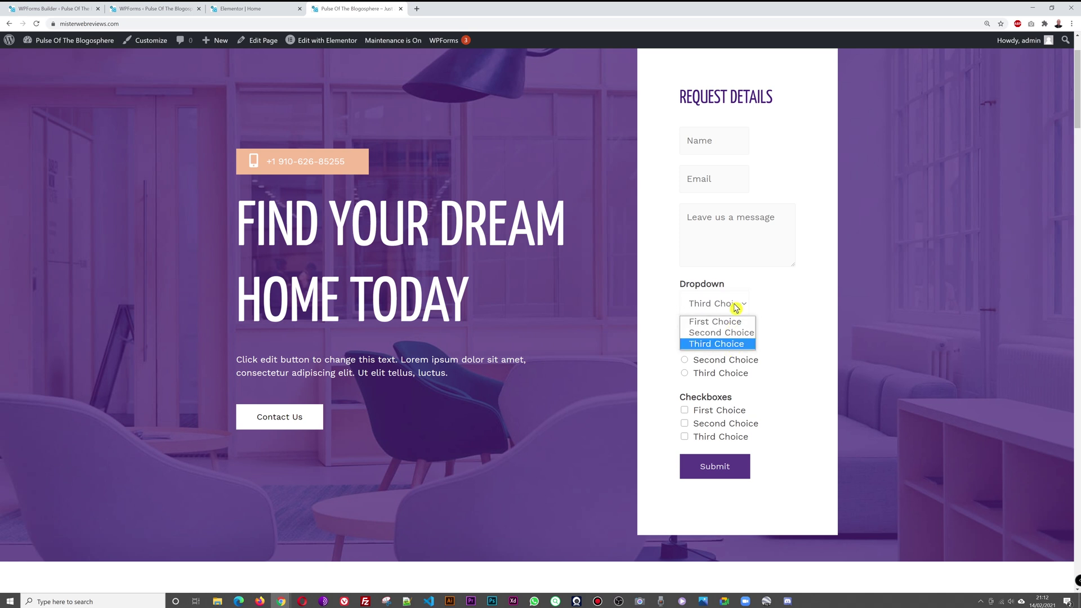
click(732, 321)
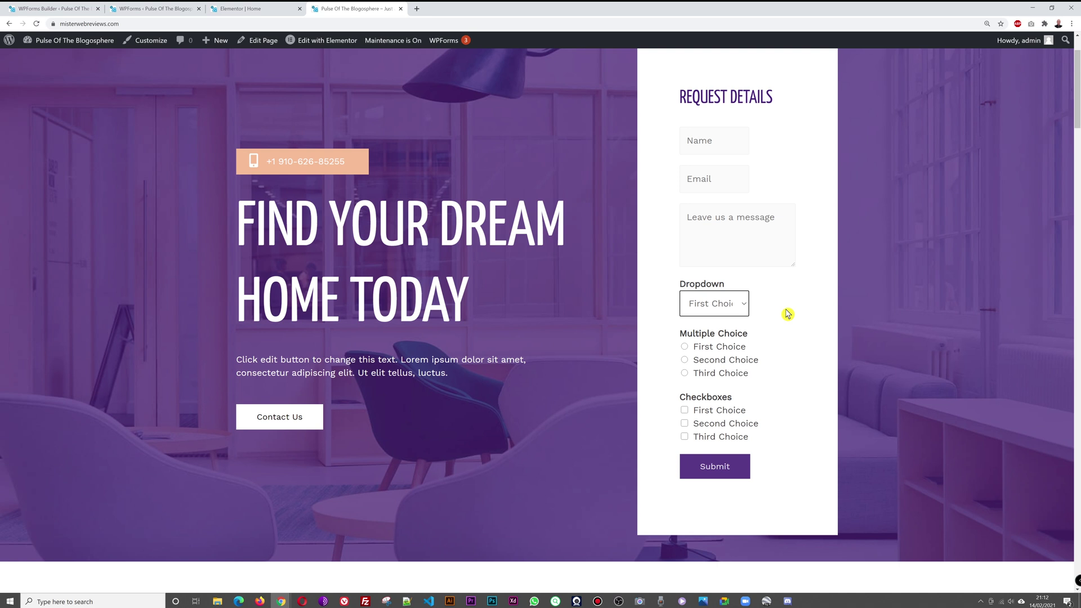
Test the live form's Multiple Choice options and toggle several of its checkboxes to compare single and multiple selection.
click(684, 358)
click(684, 411)
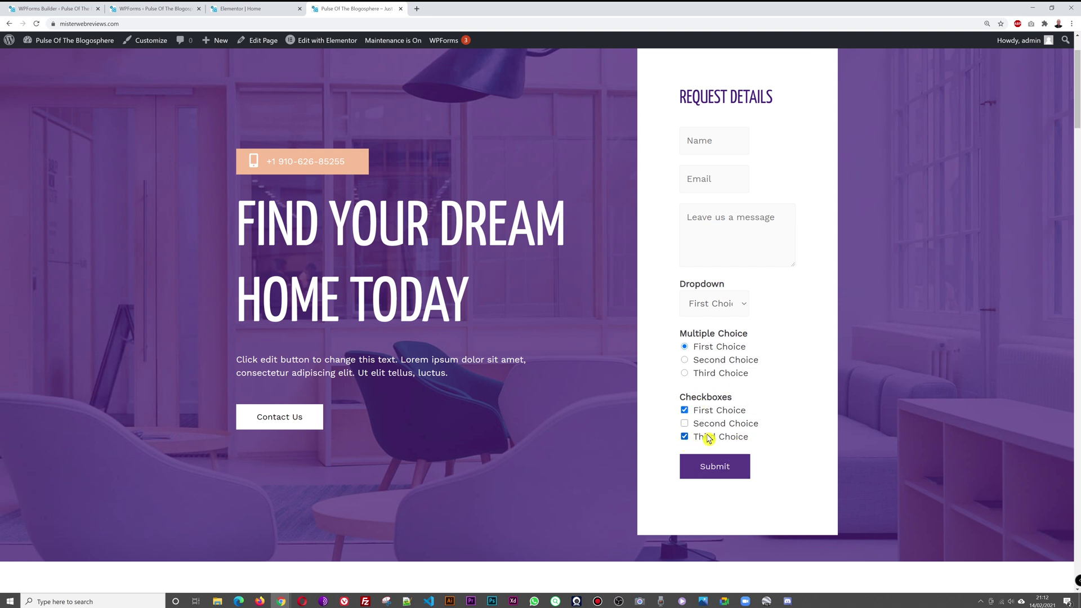
click(684, 437)
click(684, 423)
click(684, 410)
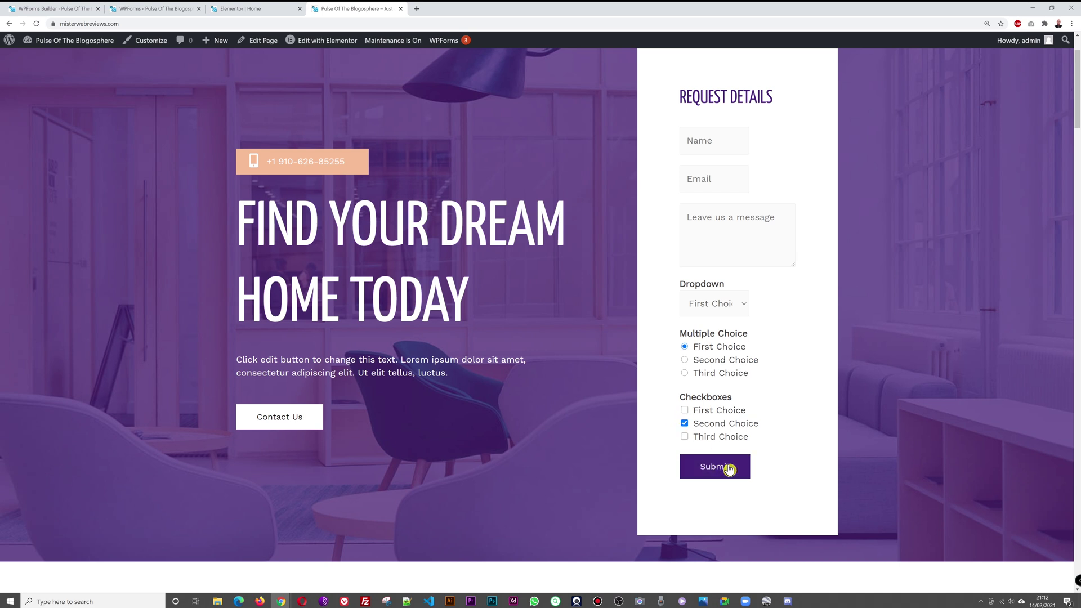
click(684, 409)
click(685, 437)
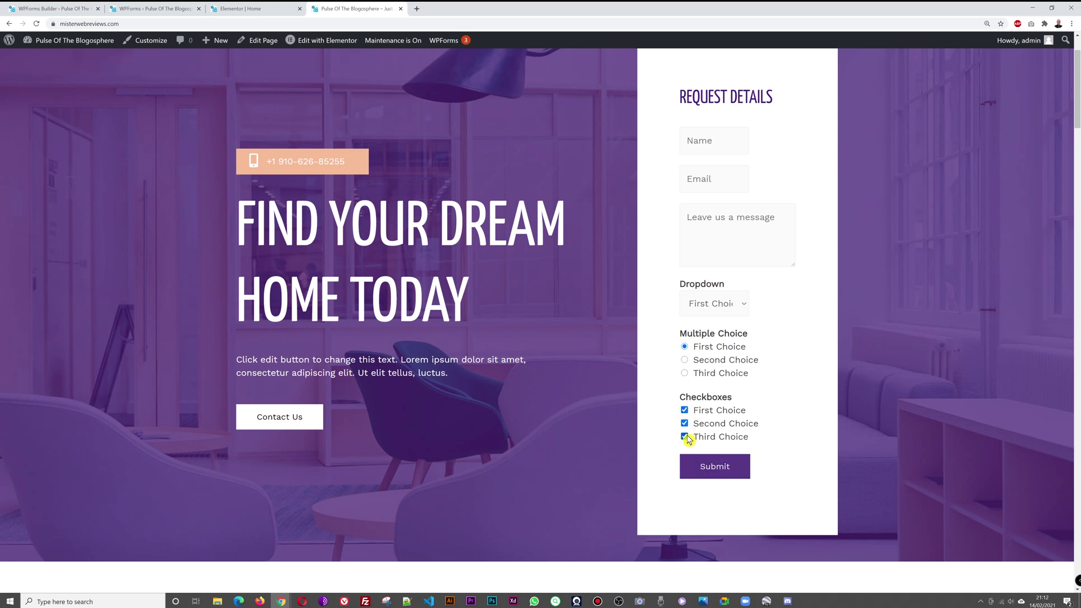
click(684, 424)
click(684, 410)
Add Fourth Choice, Fifth Choice and Sixth Choice to the Home Page form's Checkboxes field in the WPForms builder and save the form.
click(28, 8)
scroll(495, 349, down, 1)
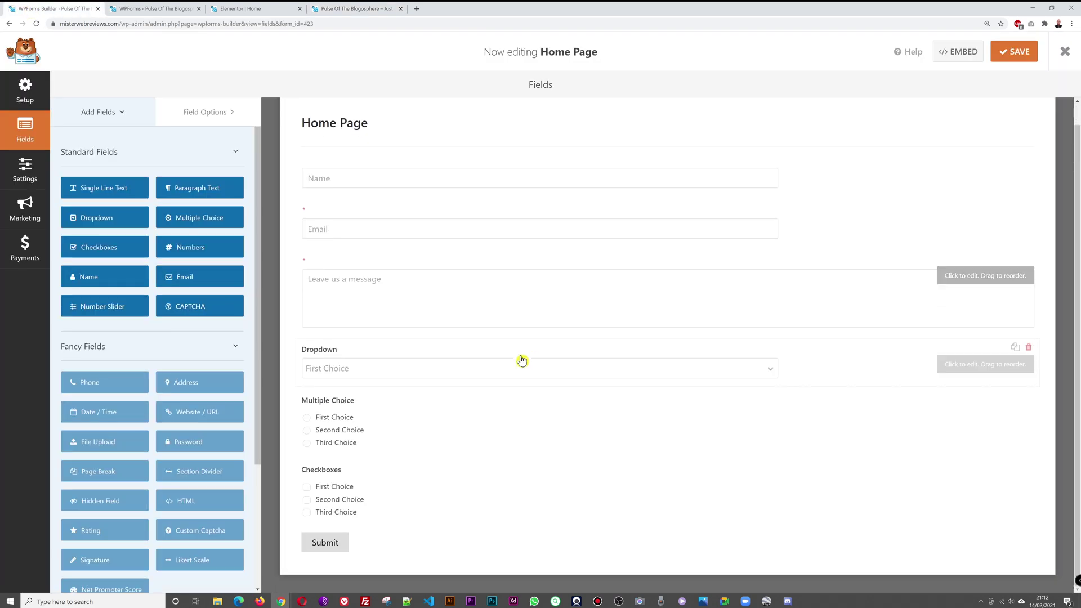
click(347, 474)
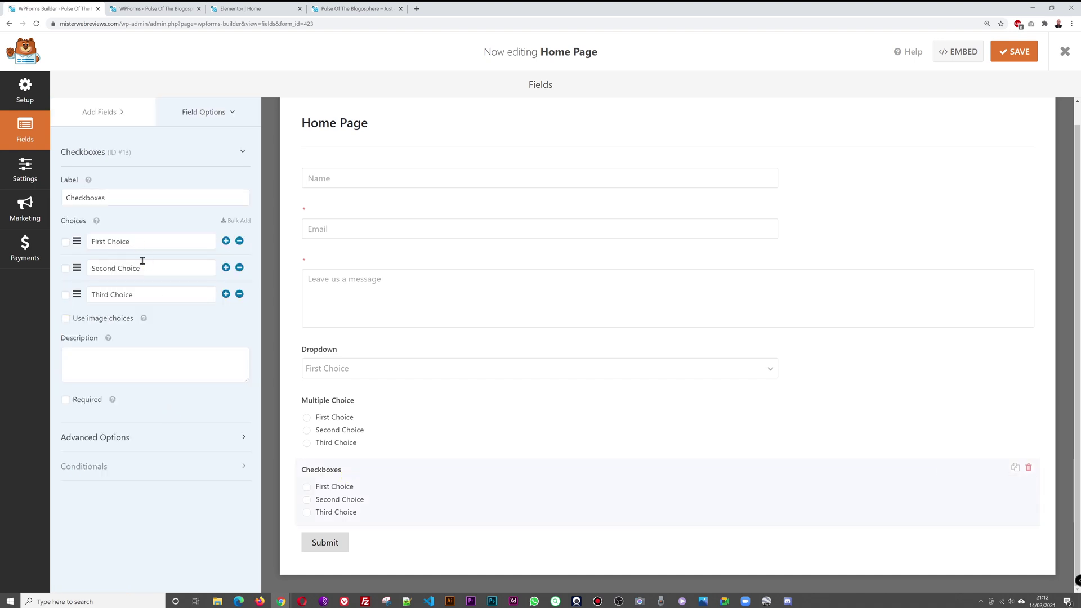
click(226, 295)
click(169, 320)
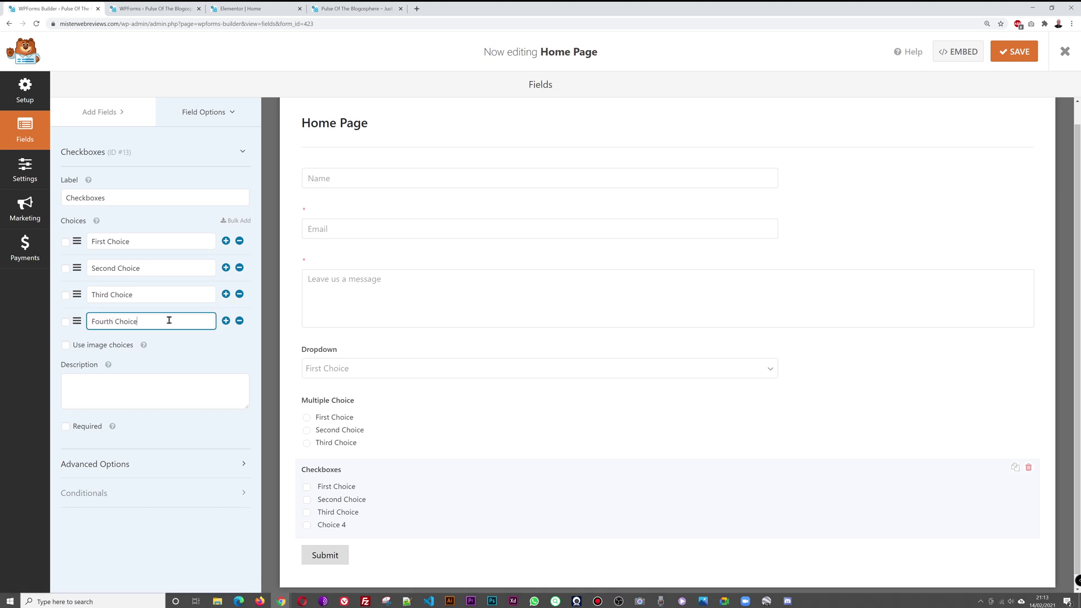
click(226, 320)
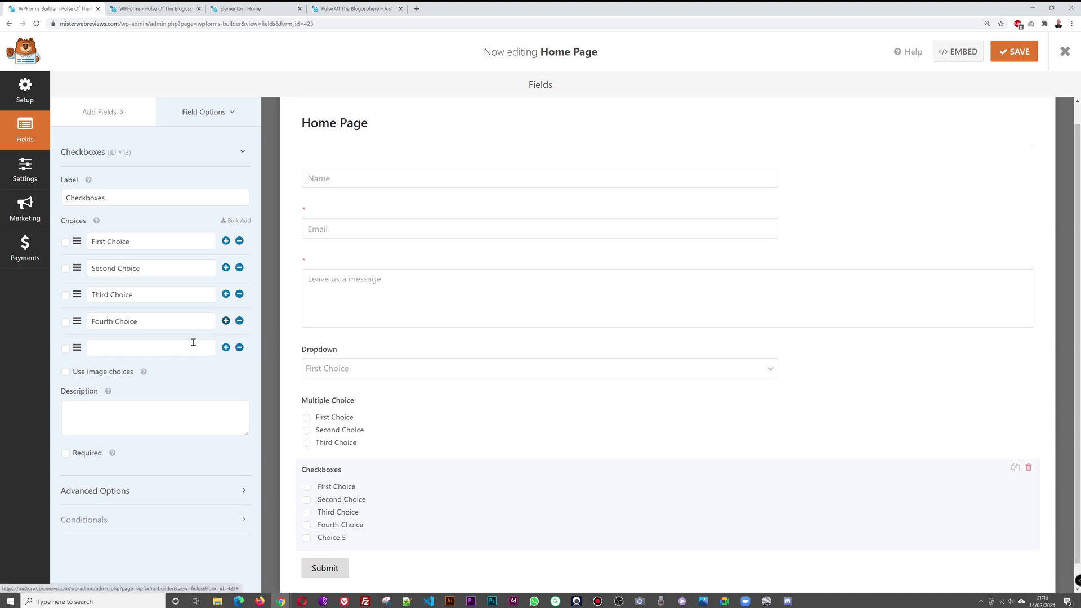
click(191, 344)
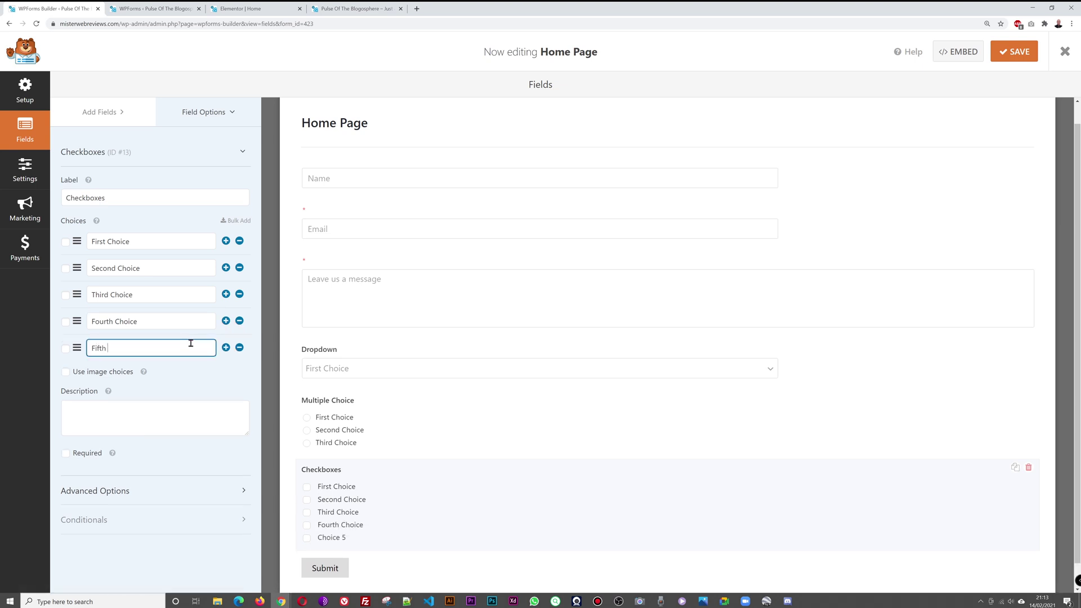
key(Tab)
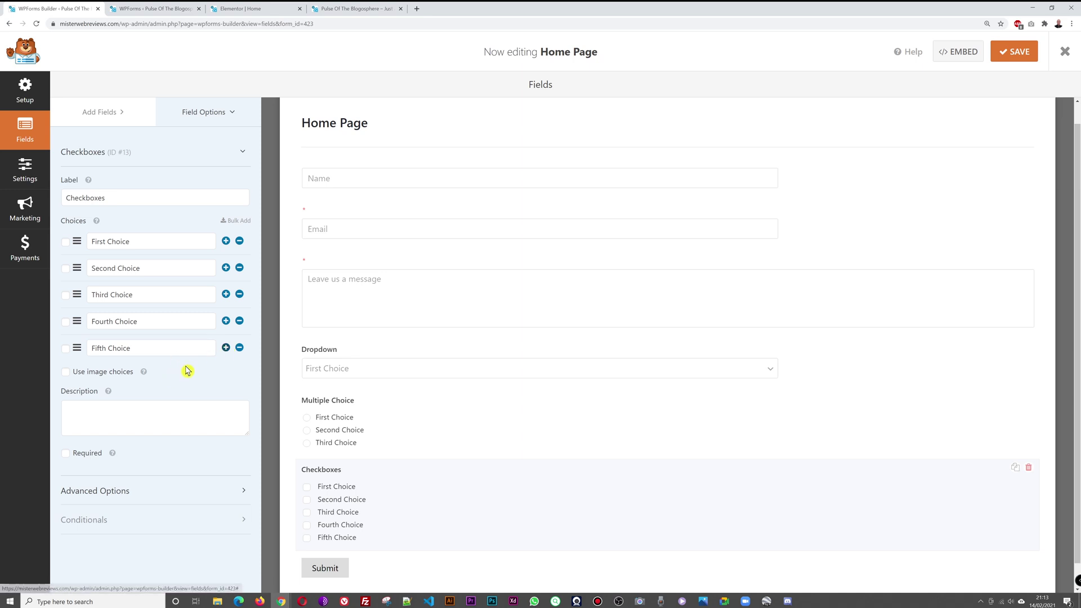
click(226, 348)
click(157, 382)
text(Sixth Choice)
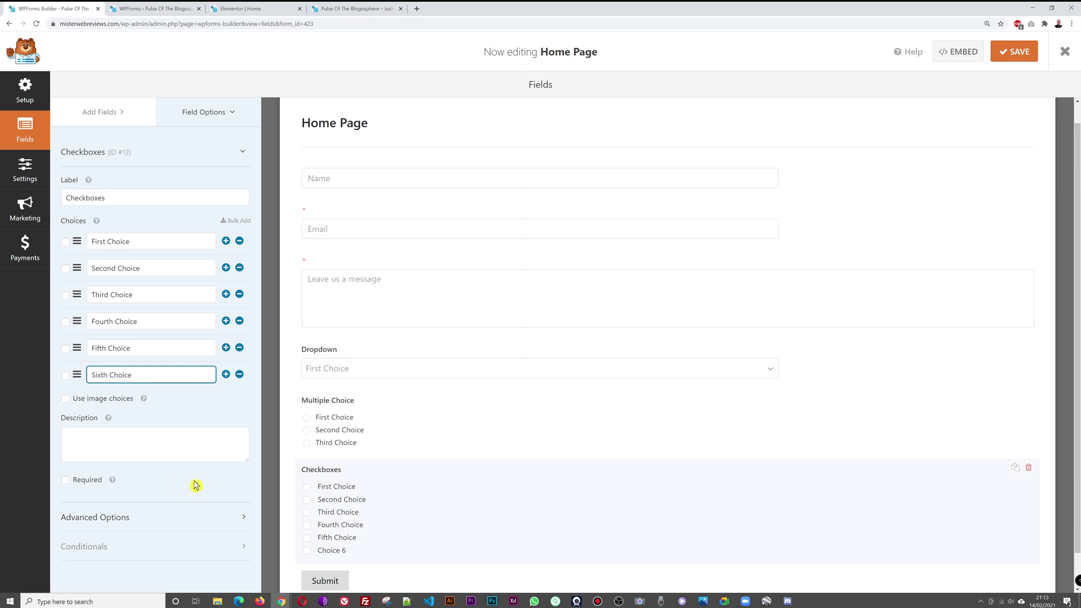
click(1016, 49)
Reload the live Home page and check the Checkboxes list in the Request Details form.
click(349, 10)
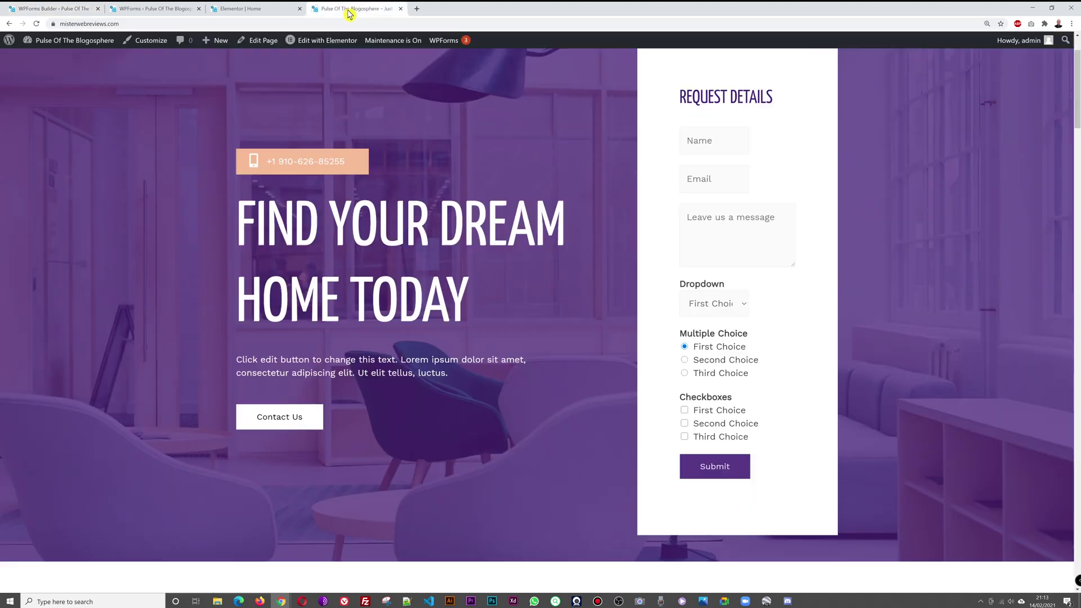
key(F5)
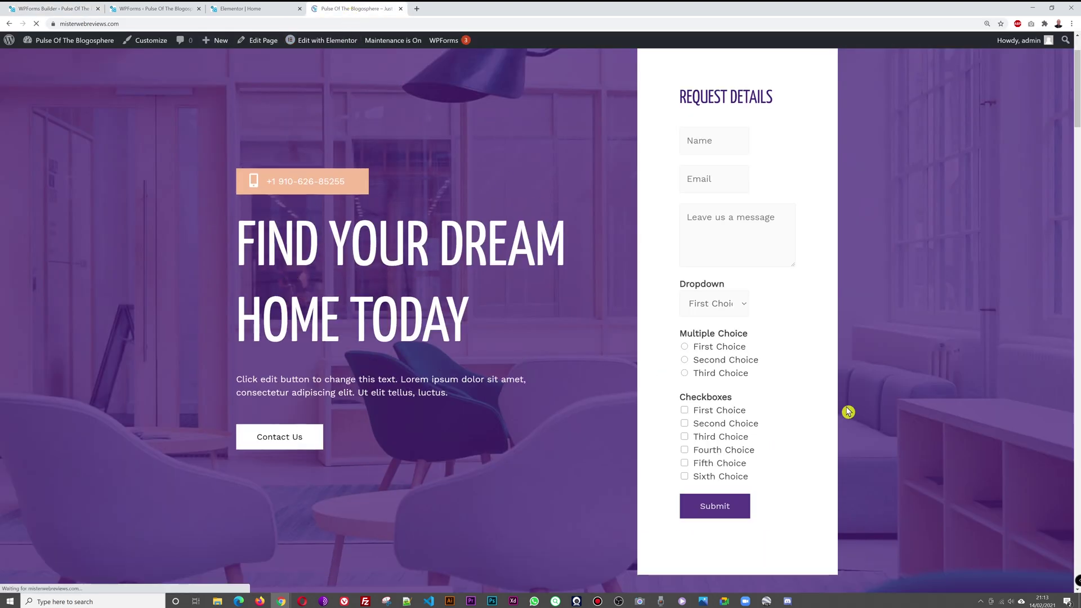
scroll(854, 381, down, 2)
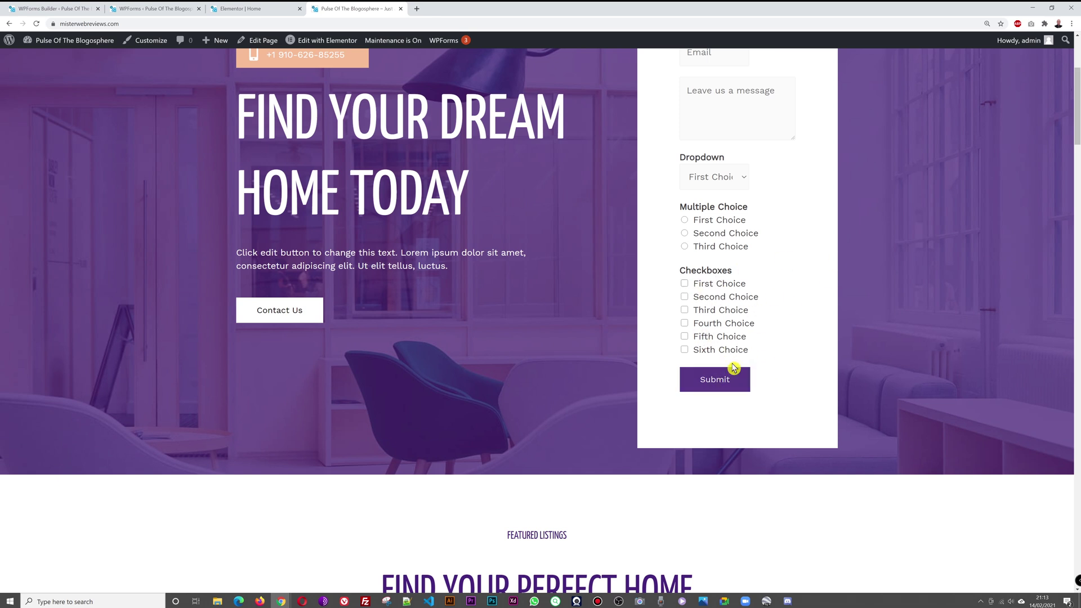
scroll(735, 368, up, 3)
Add a Number Slider field above the Name field of the Home Page form in the WPForms builder and save it.
click(45, 9)
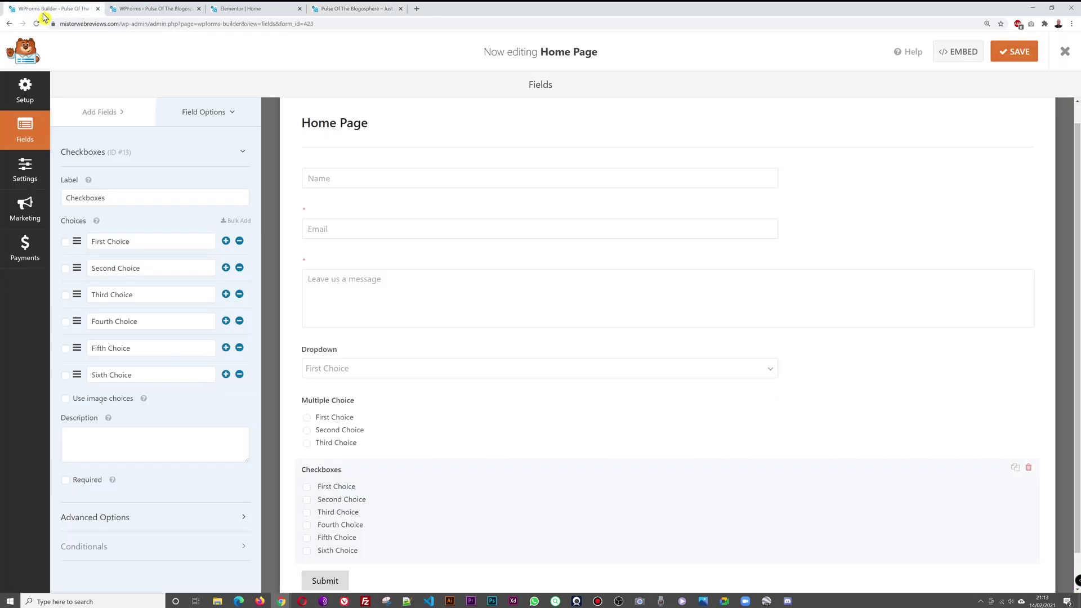
click(128, 116)
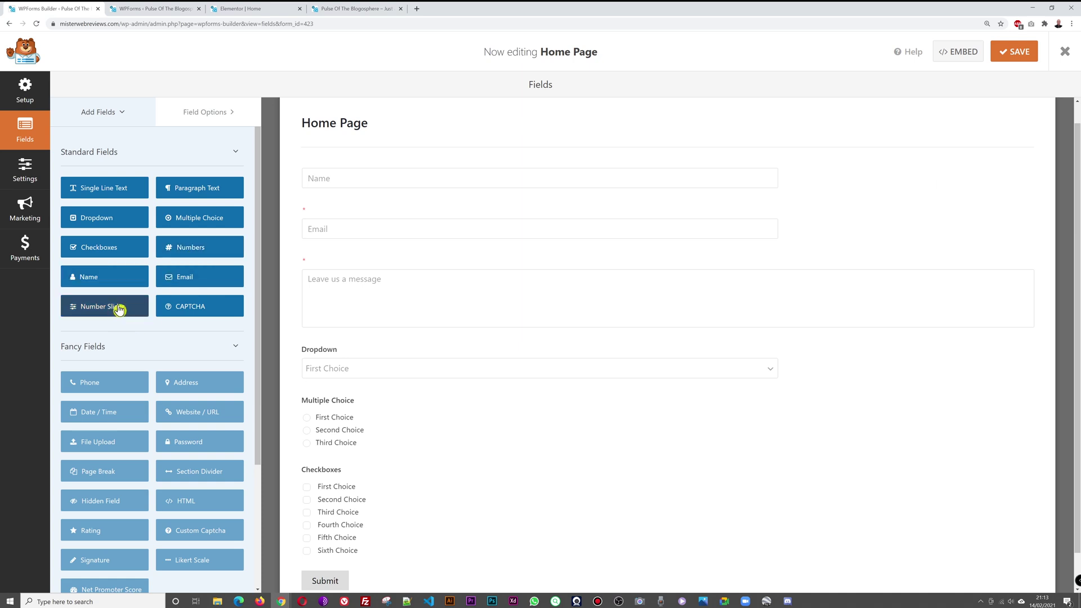
scroll(118, 308, down, 1)
scroll(119, 309, down, 3)
scroll(116, 308, up, 1)
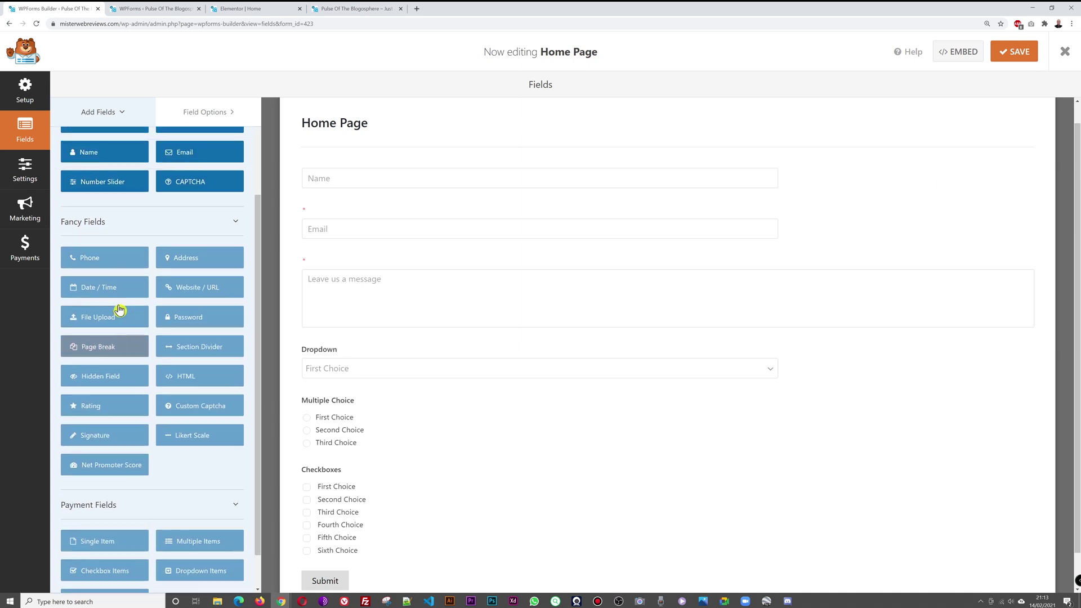
drag(116, 190, 366, 171)
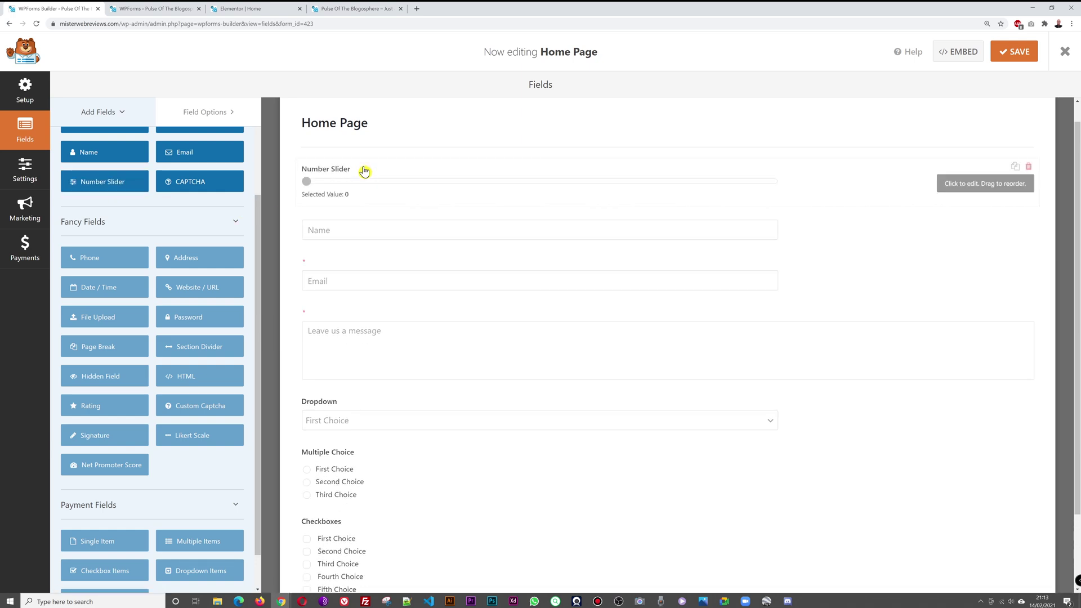
click(1010, 53)
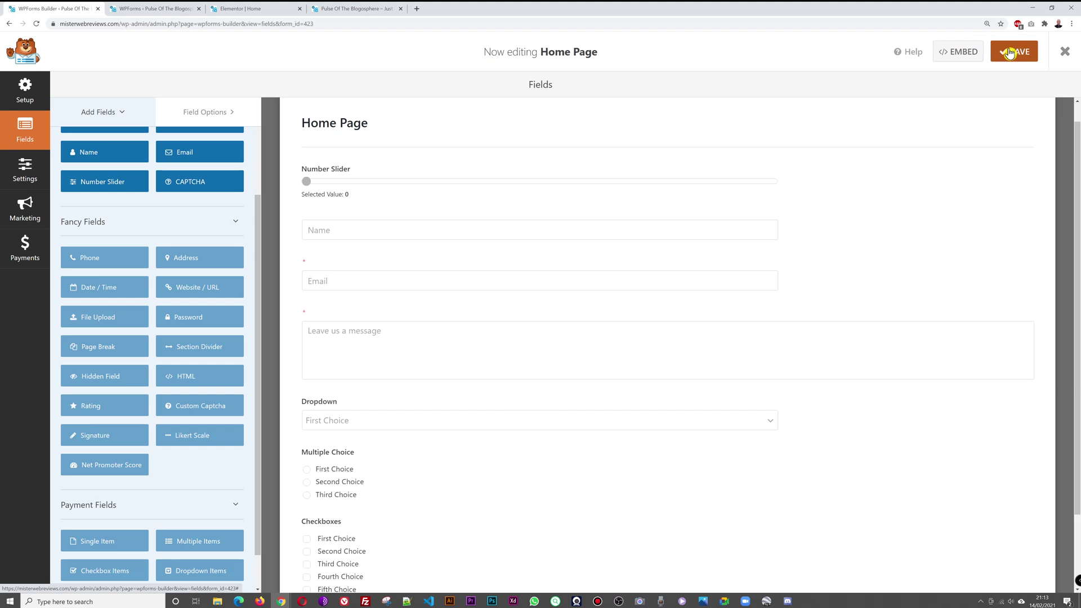
Reload the live Home page and test the form's number slider, returning it to 0.
click(338, 8)
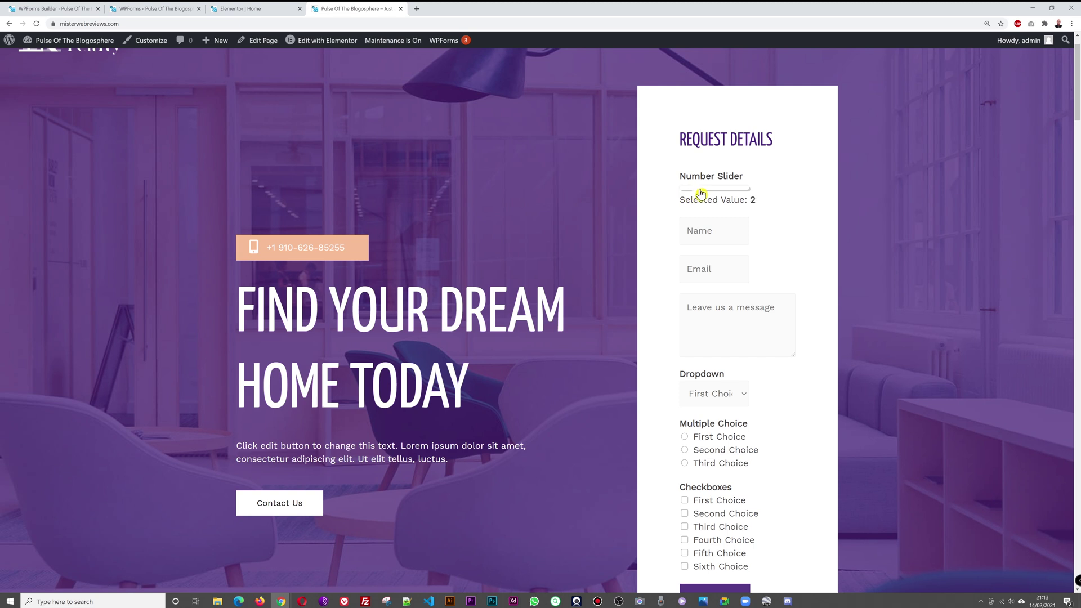
drag(754, 192, 687, 201)
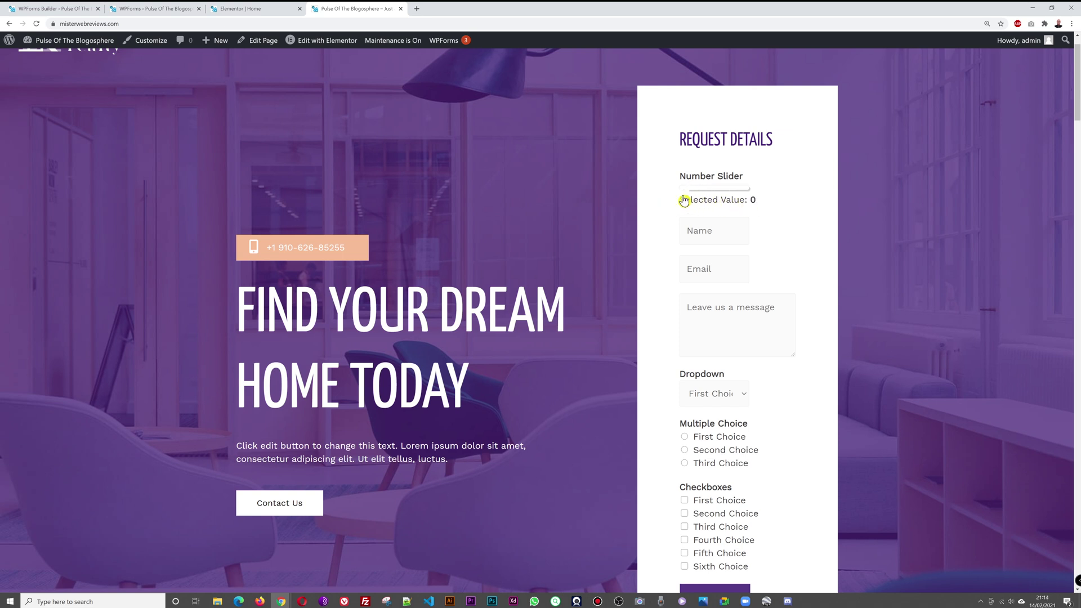
Set the Number Slider field's maximum value to 25 in the WPForms builder and save the Home Page form.
click(81, 10)
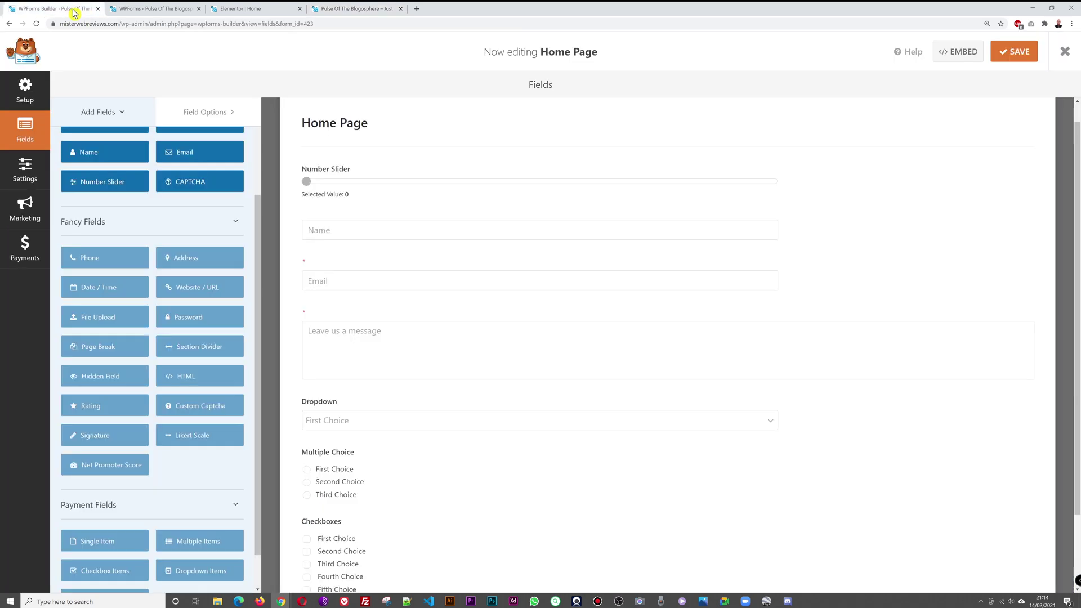
click(340, 175)
click(139, 300)
key(Tab)
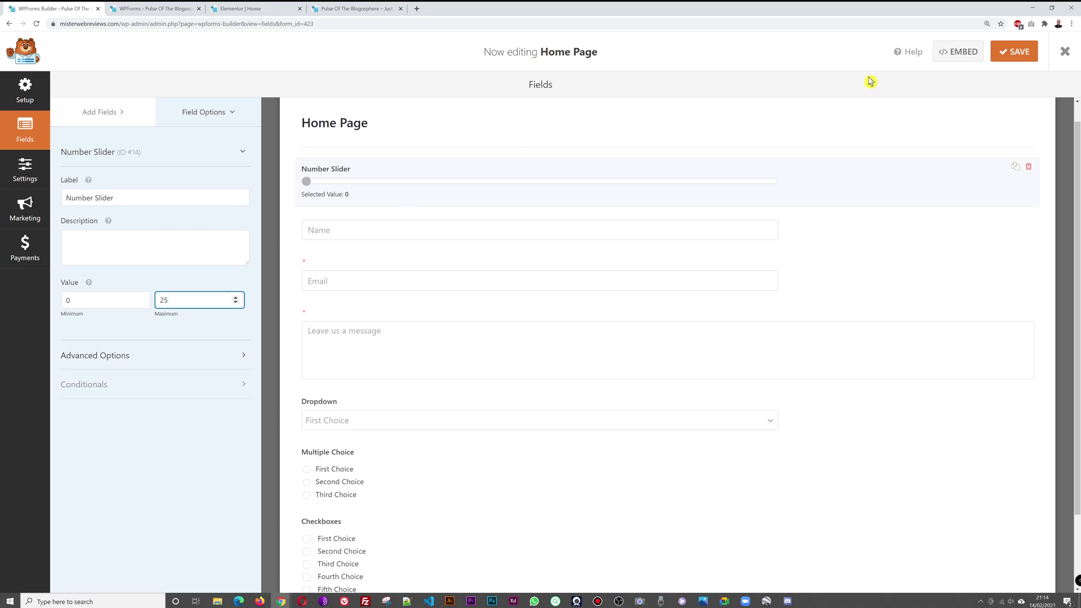
click(1014, 54)
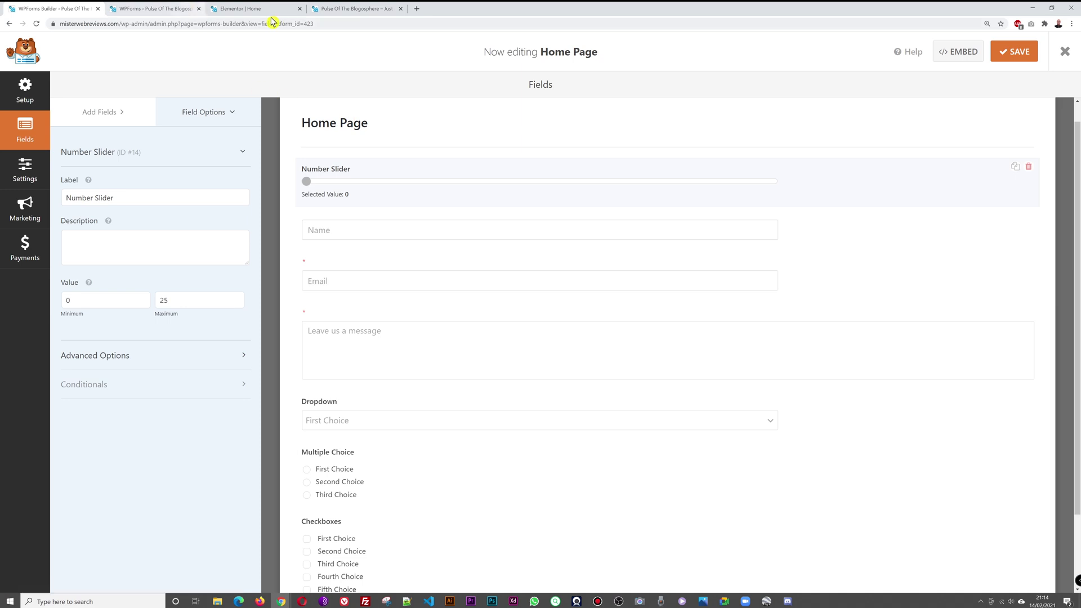
Reload the live Home page and test the number slider by moving it up to 25.
click(341, 8)
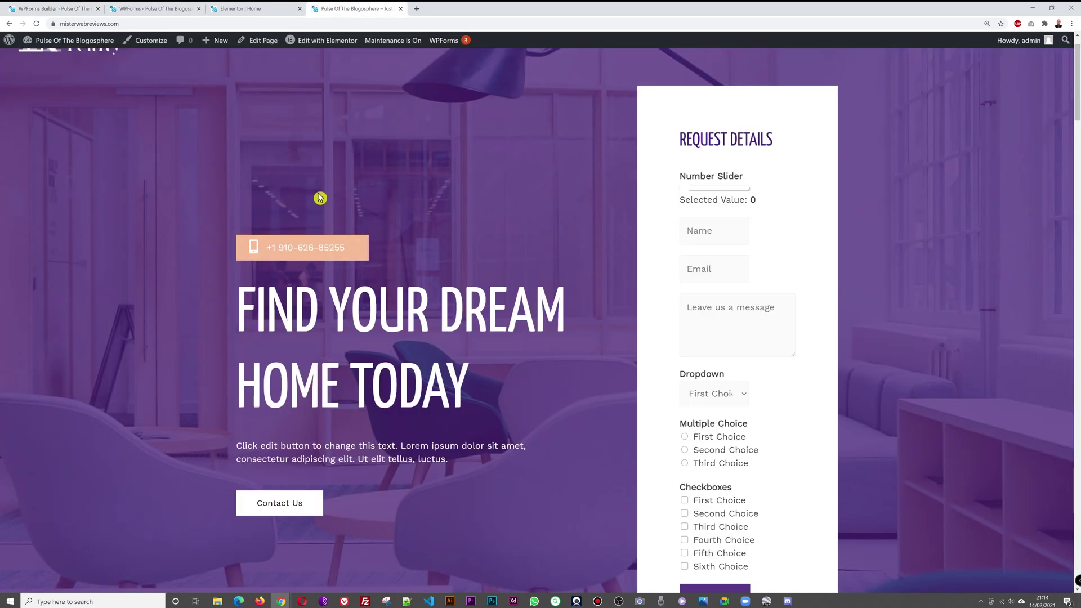
key(F5)
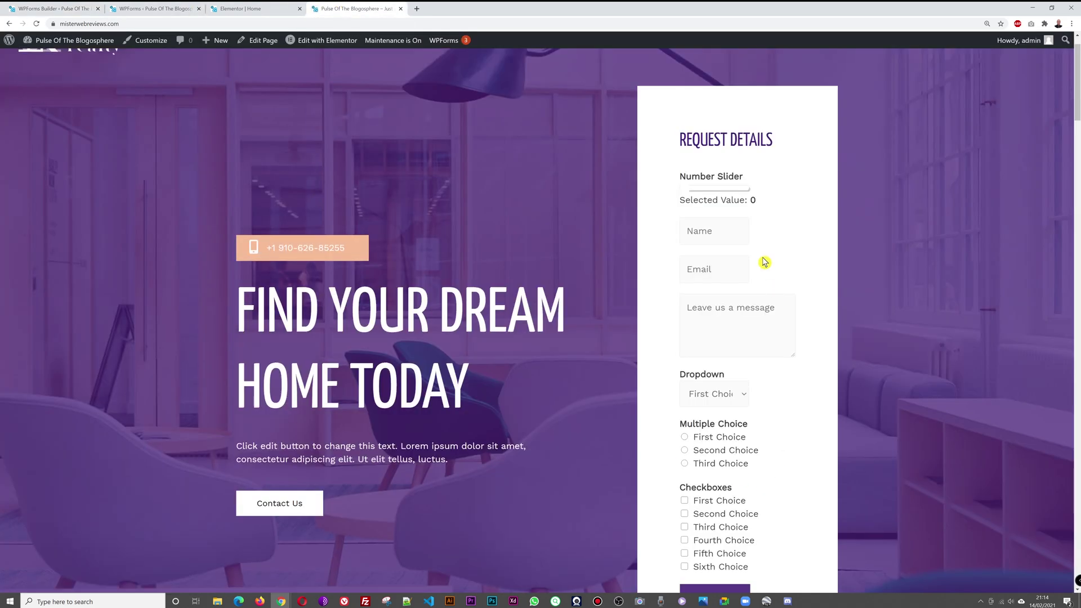
drag(697, 193, 755, 212)
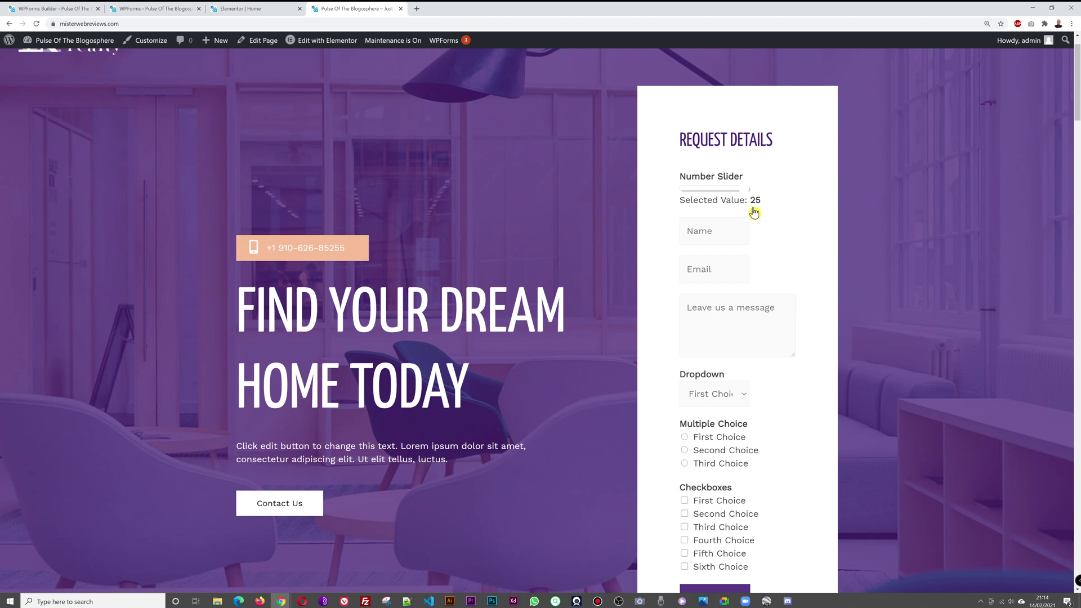